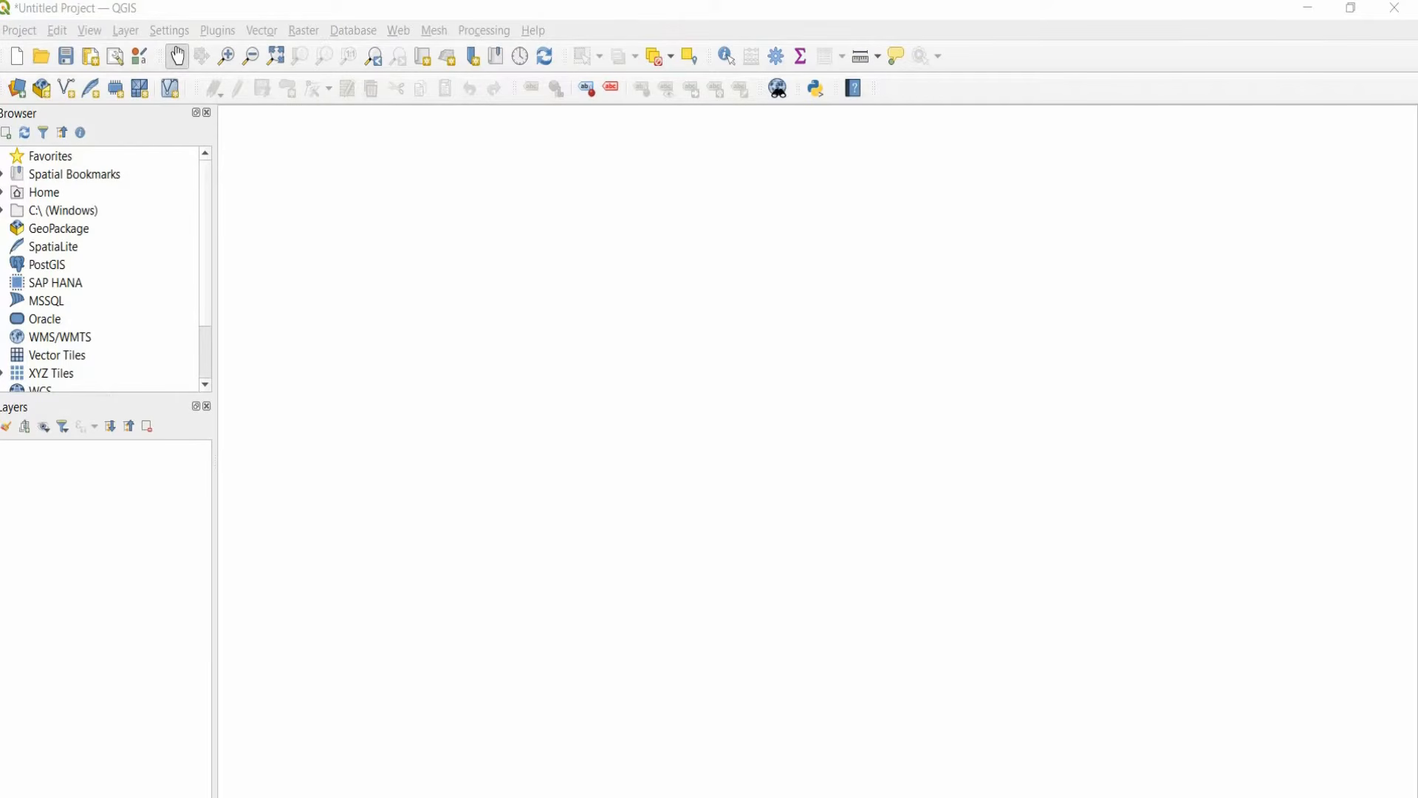
Start a new shapefile layer with the file name Vikhroli.shp and Polygon as its geometry type.
key("alt+l")
mouse_move(165, 75)
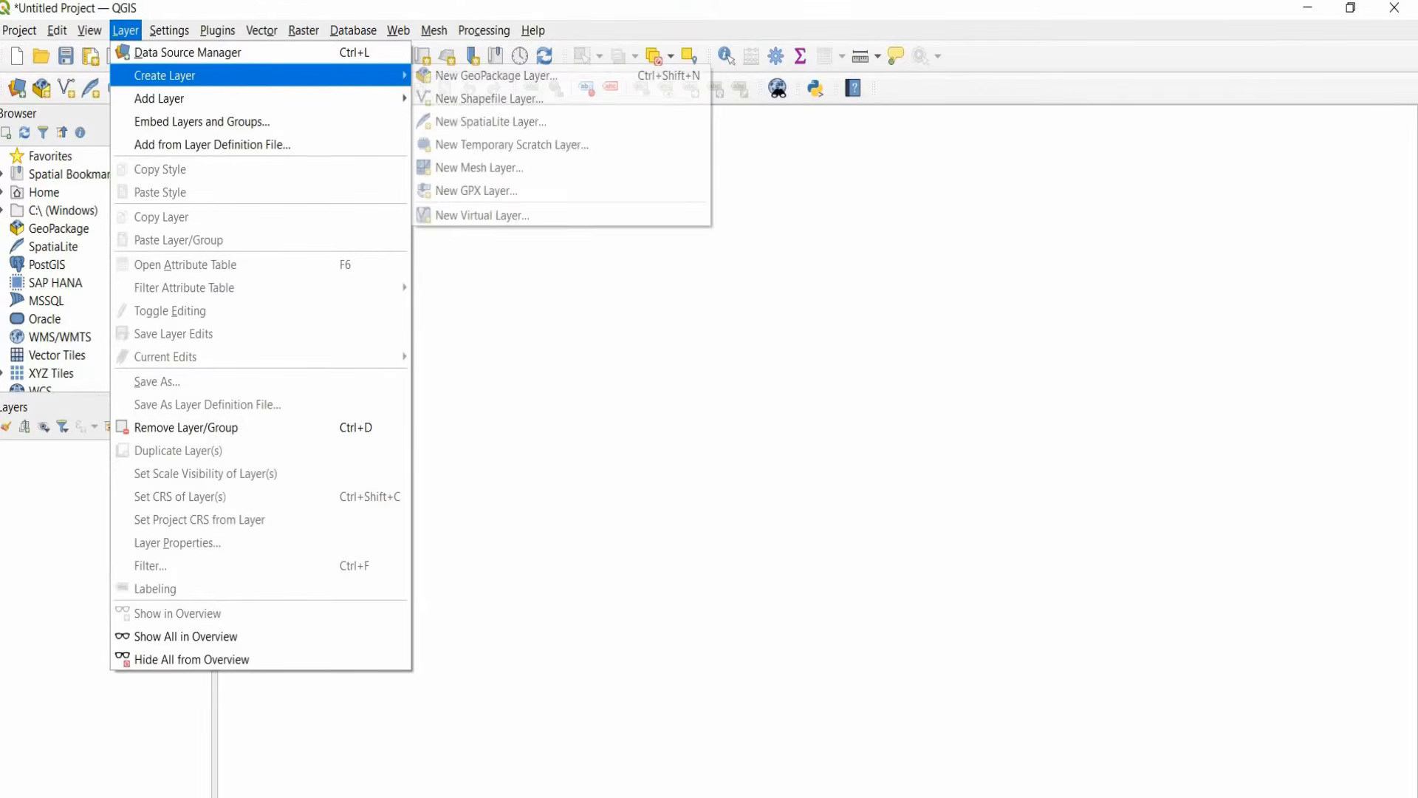
key("Right")
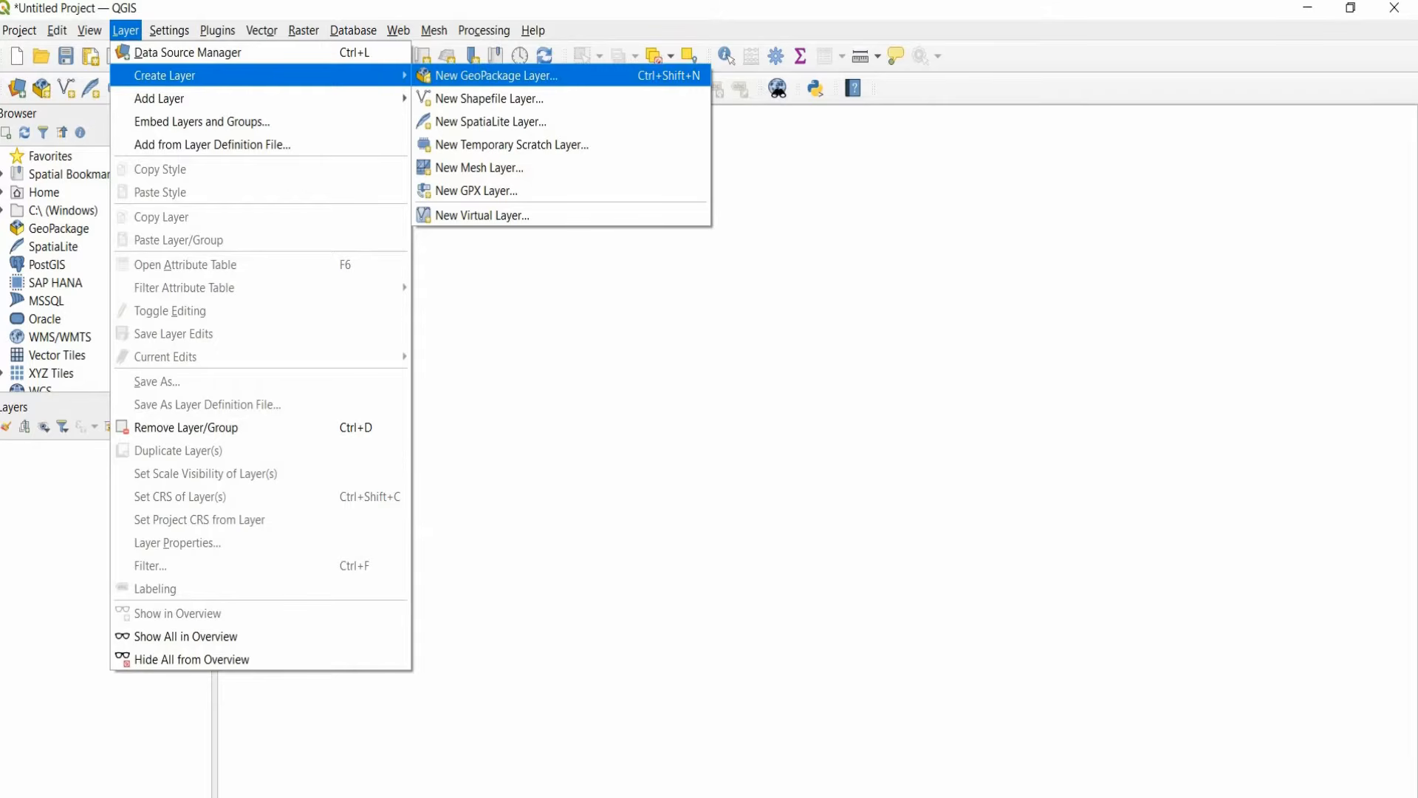
key("Down")
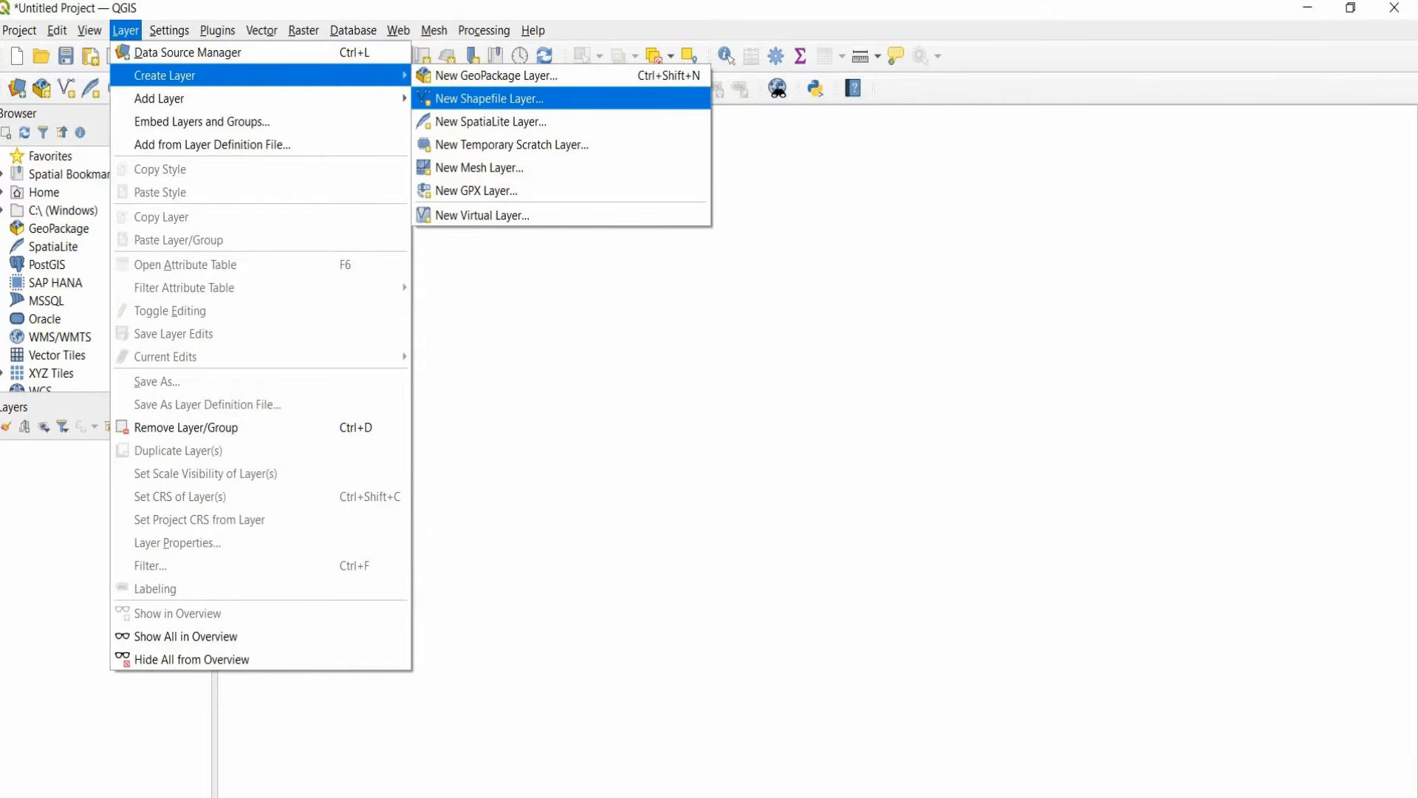
key("Return")
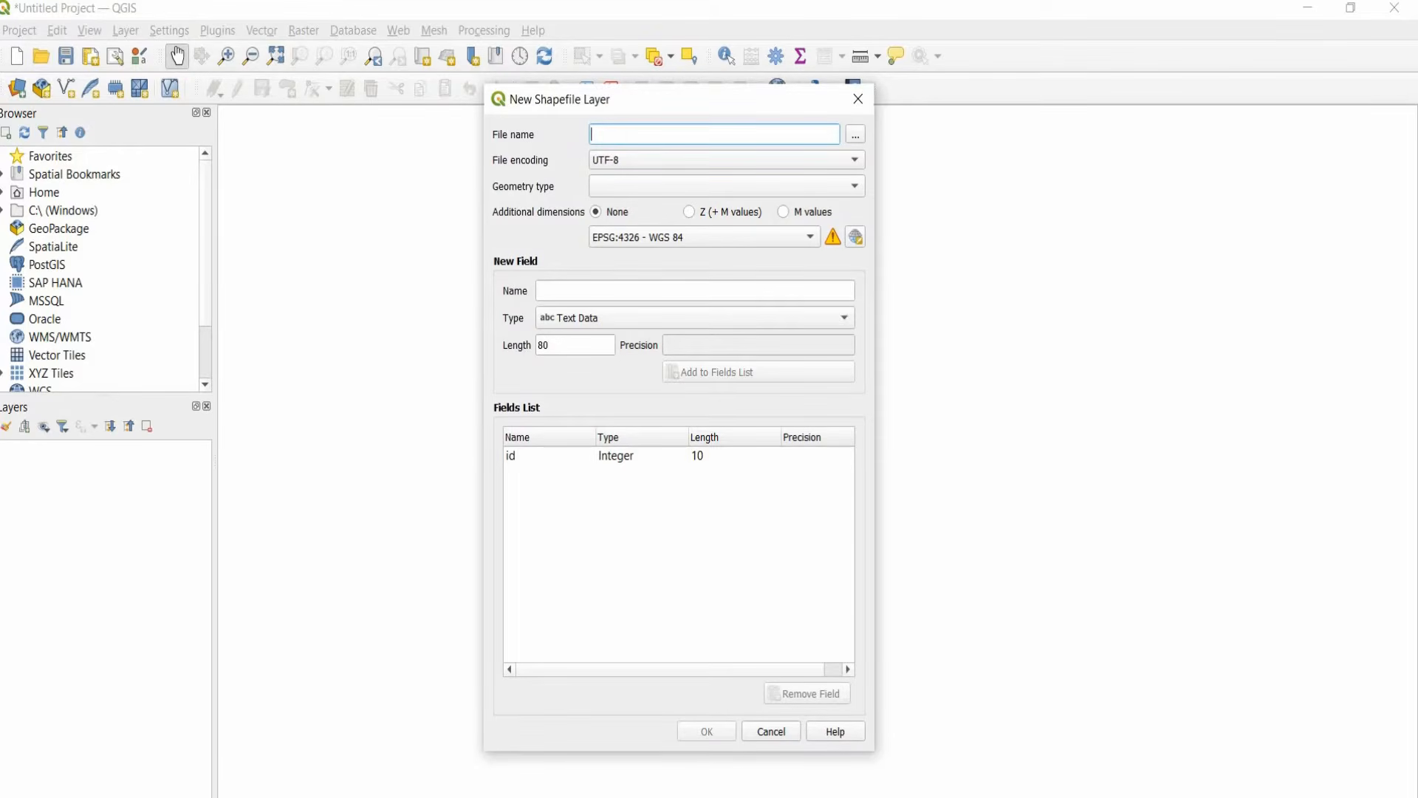
type("Vikhroli.shp")
left_click(727, 186)
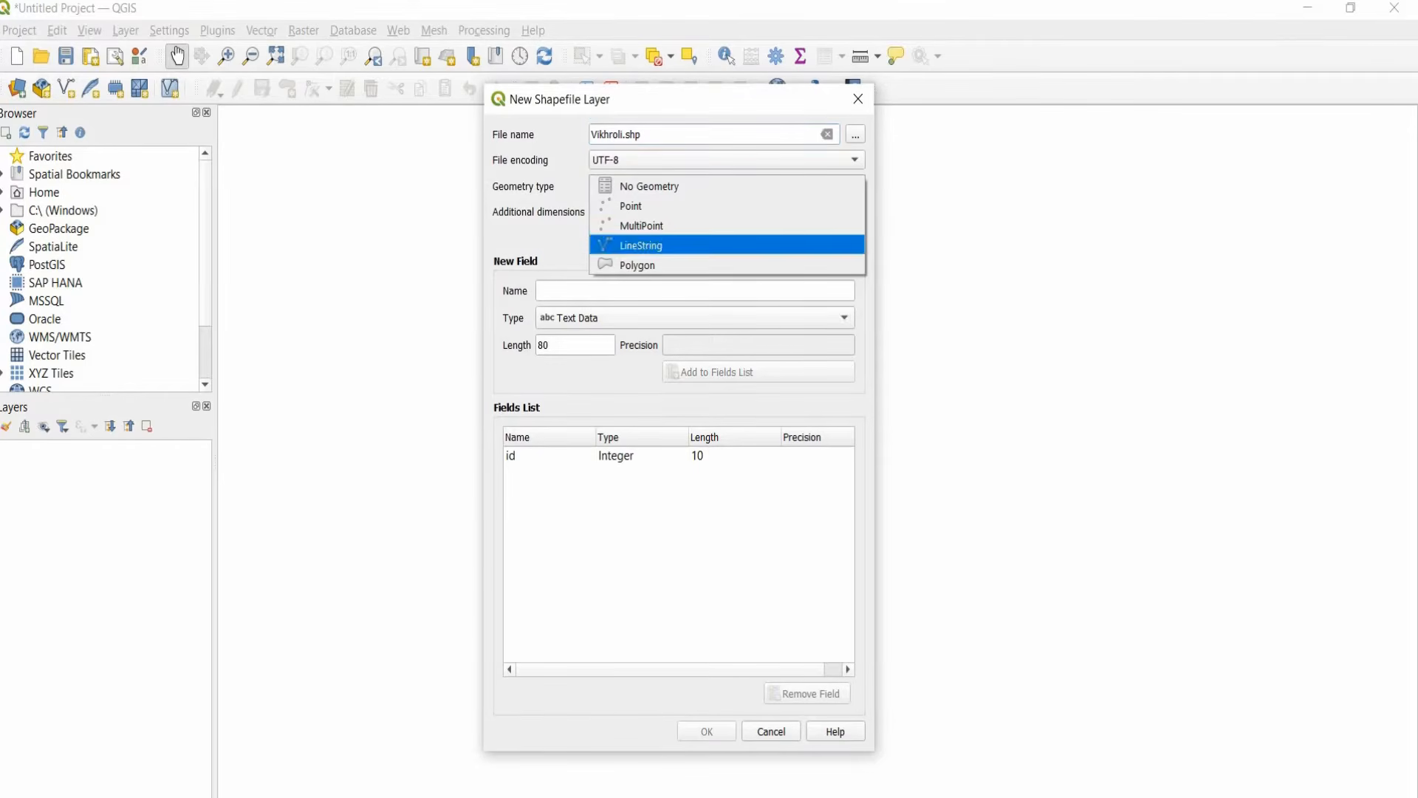
key("Return")
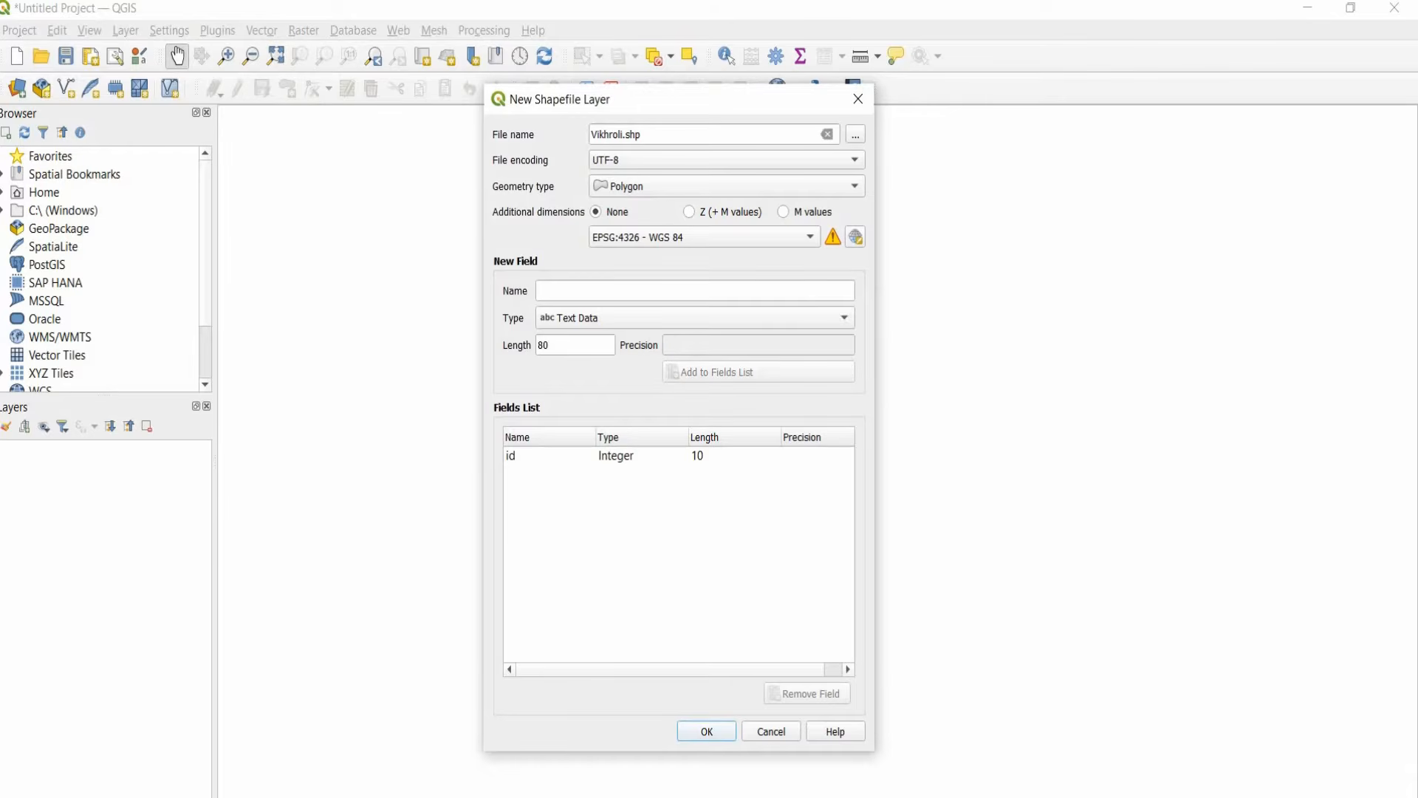
Add a Text Data field called Name to the Vikhroli shapefile's fields and create the layer.
left_click(694, 291)
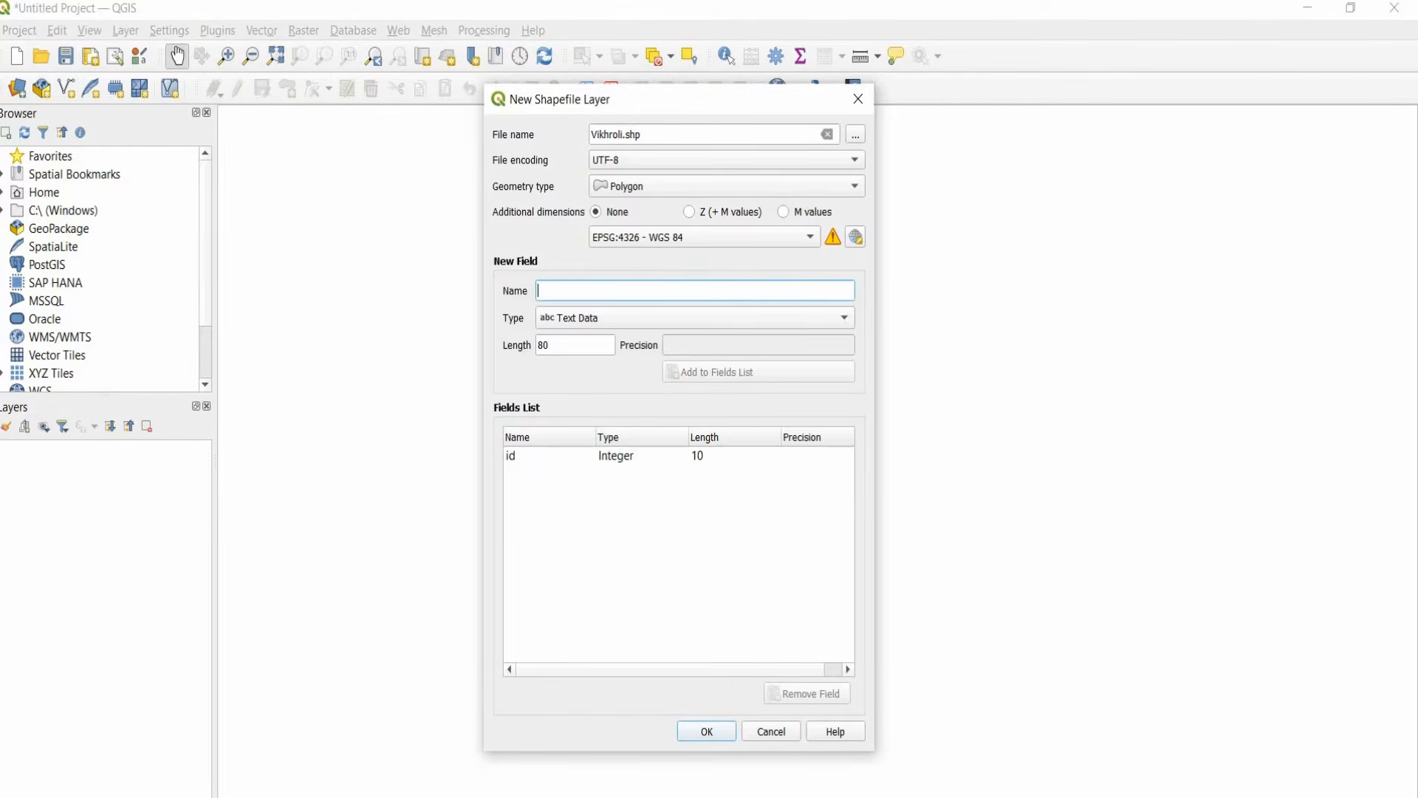
type("Name")
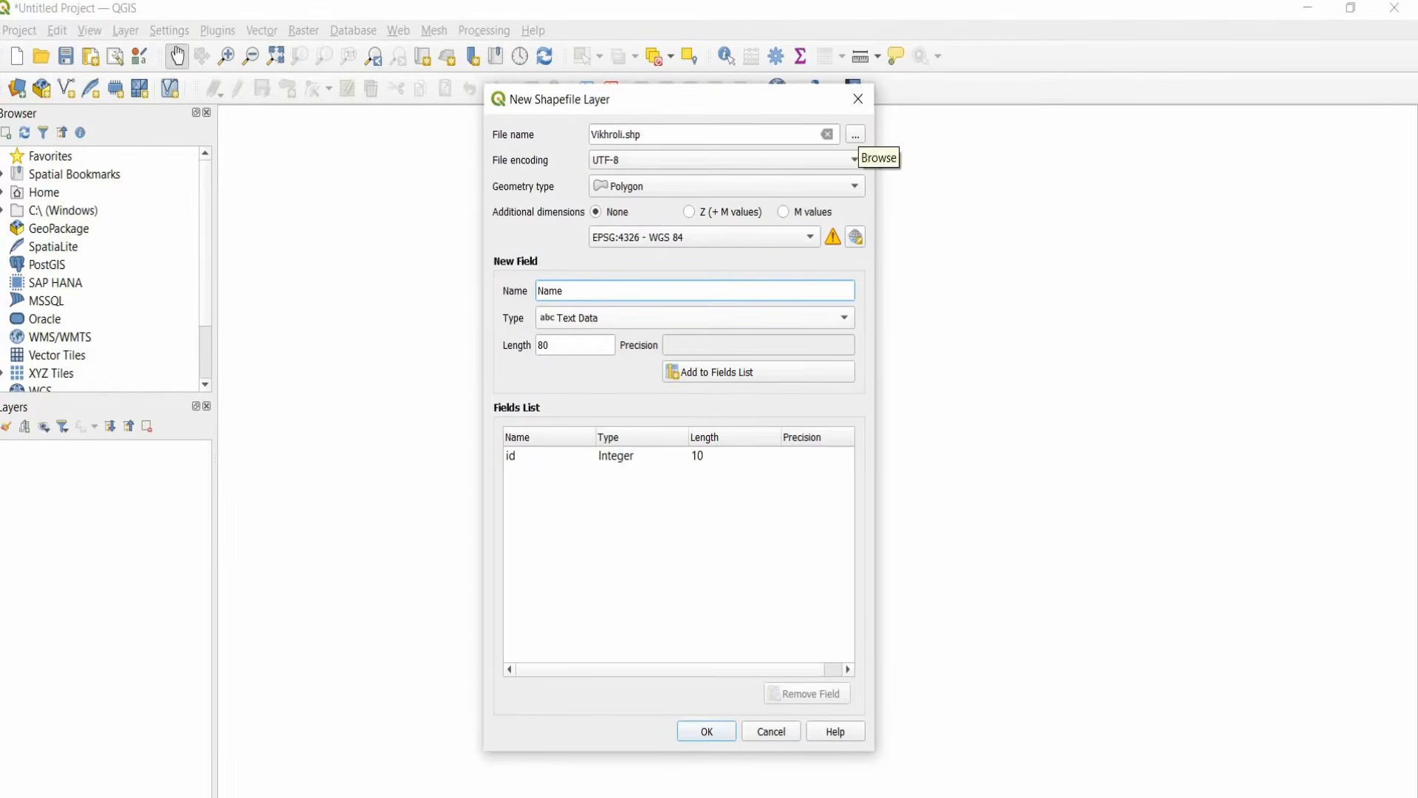
left_click(710, 371)
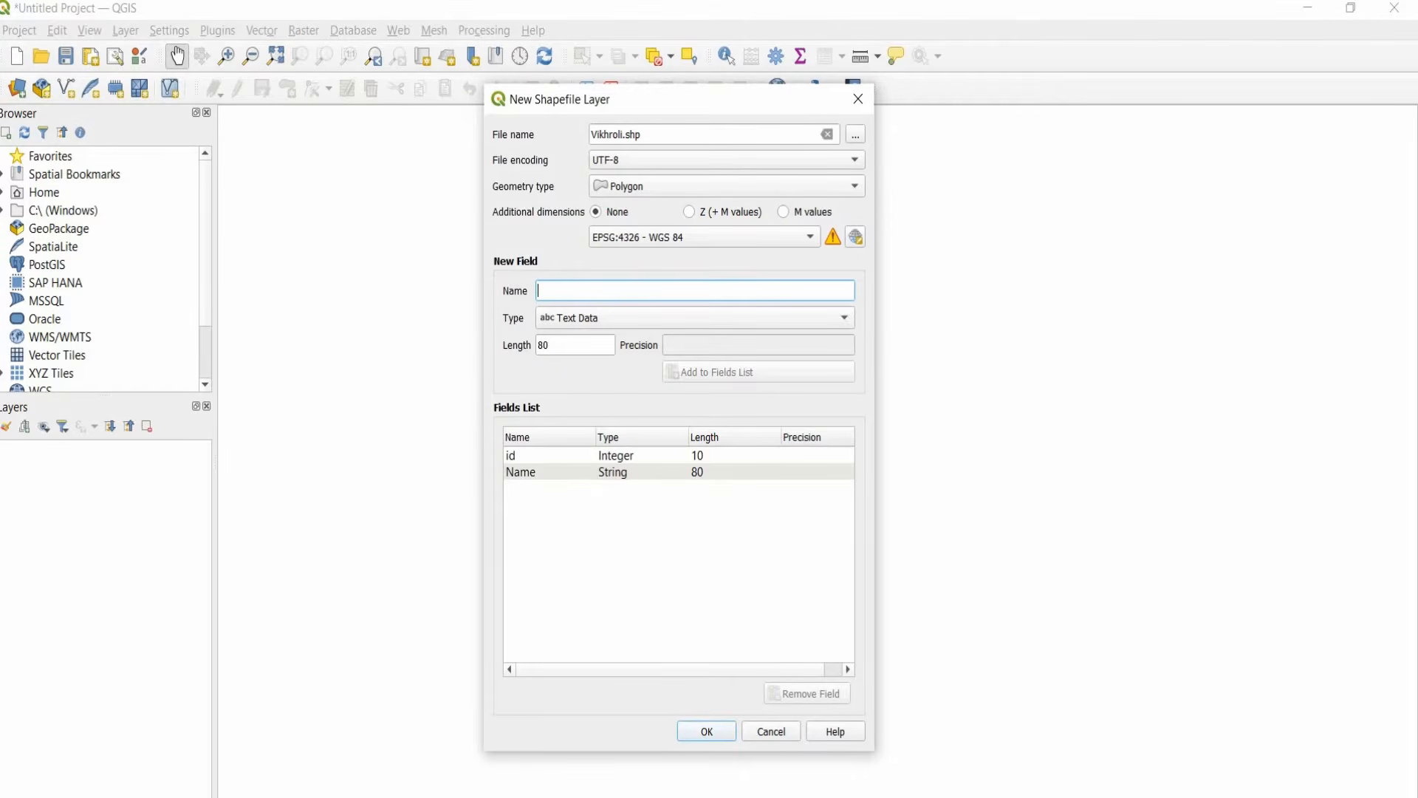
left_click(707, 731)
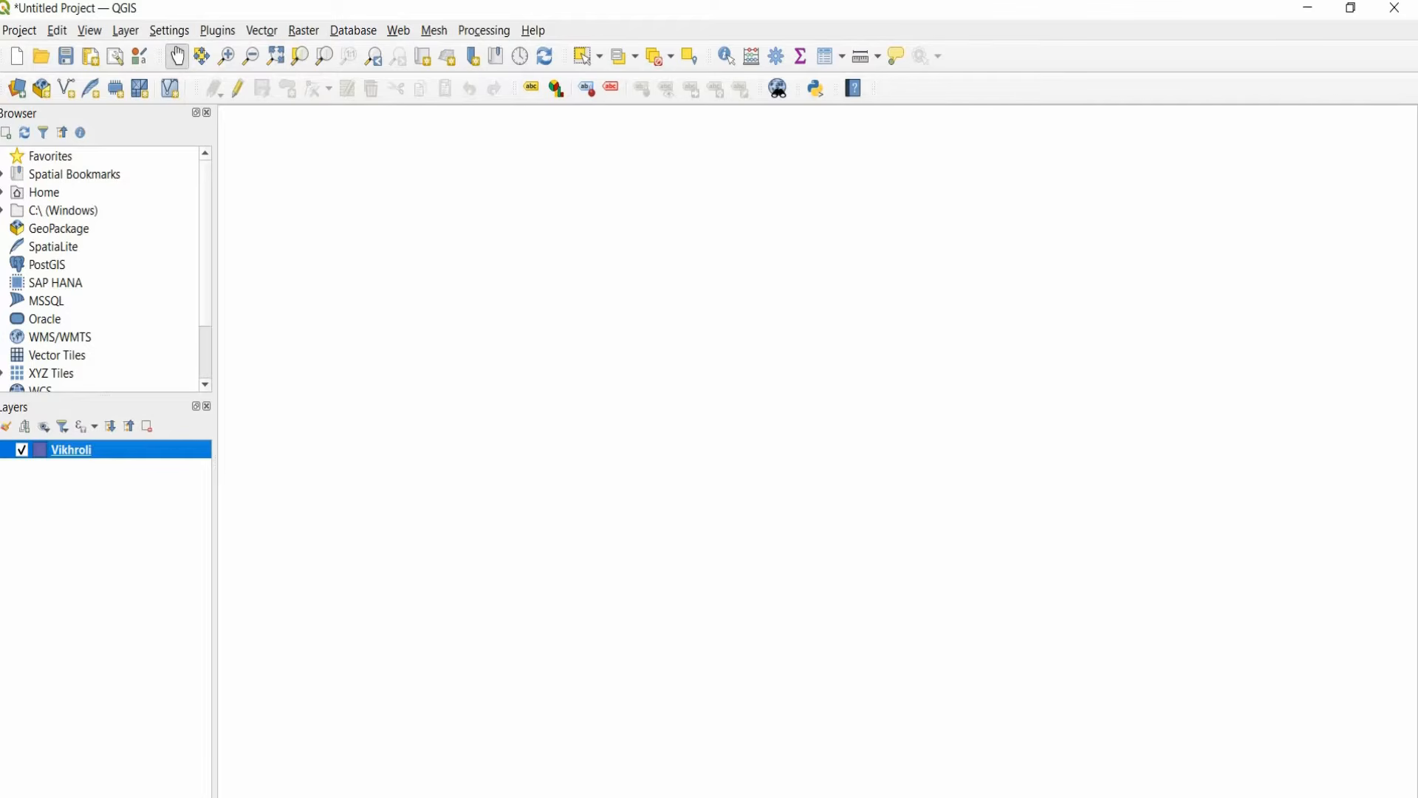
Enable editing on the Vikhroli layer and draw a closed five-sided polygon in the upper-left part of the empty map.
left_click(238, 89)
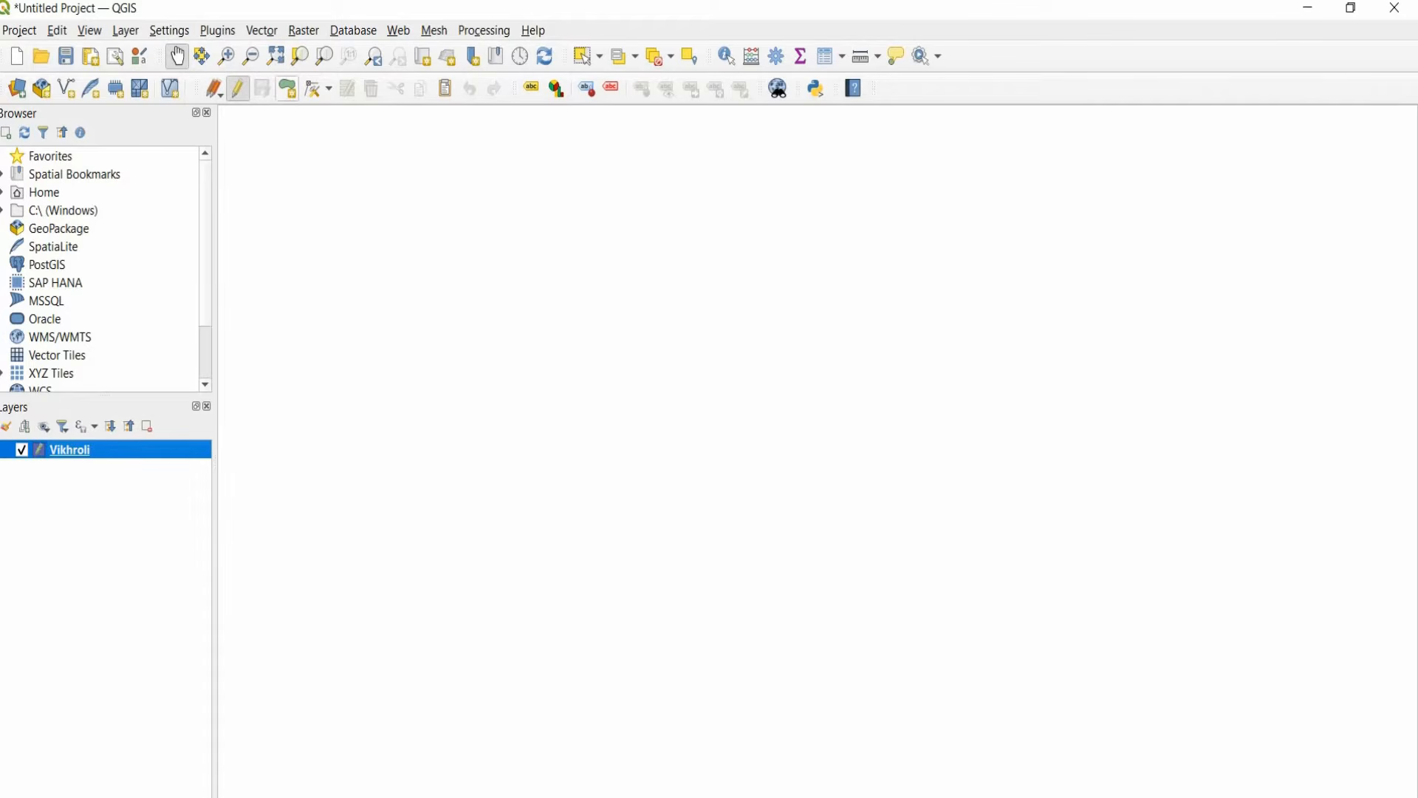
left_click(287, 88)
left_click(818, 451)
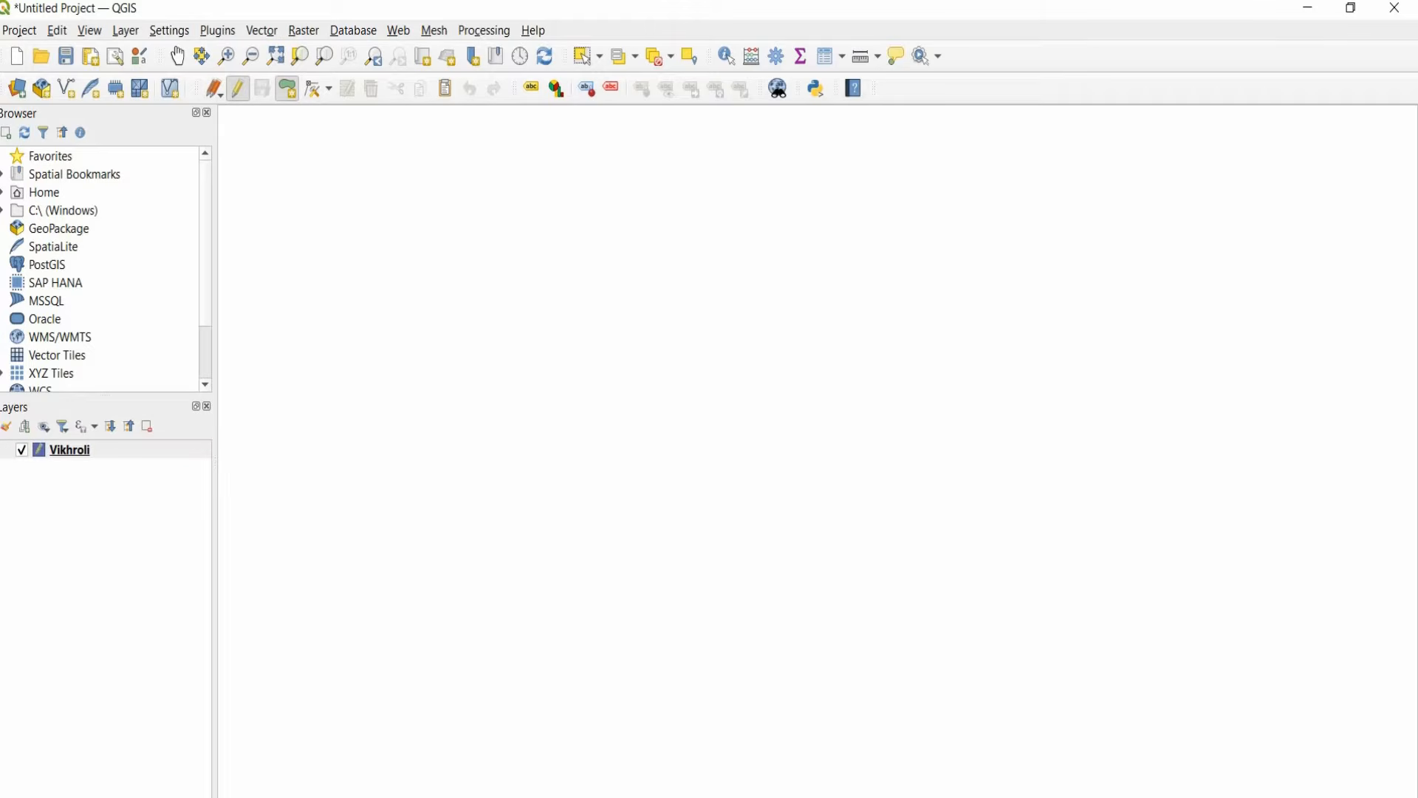
left_click(473, 198)
left_click(333, 369)
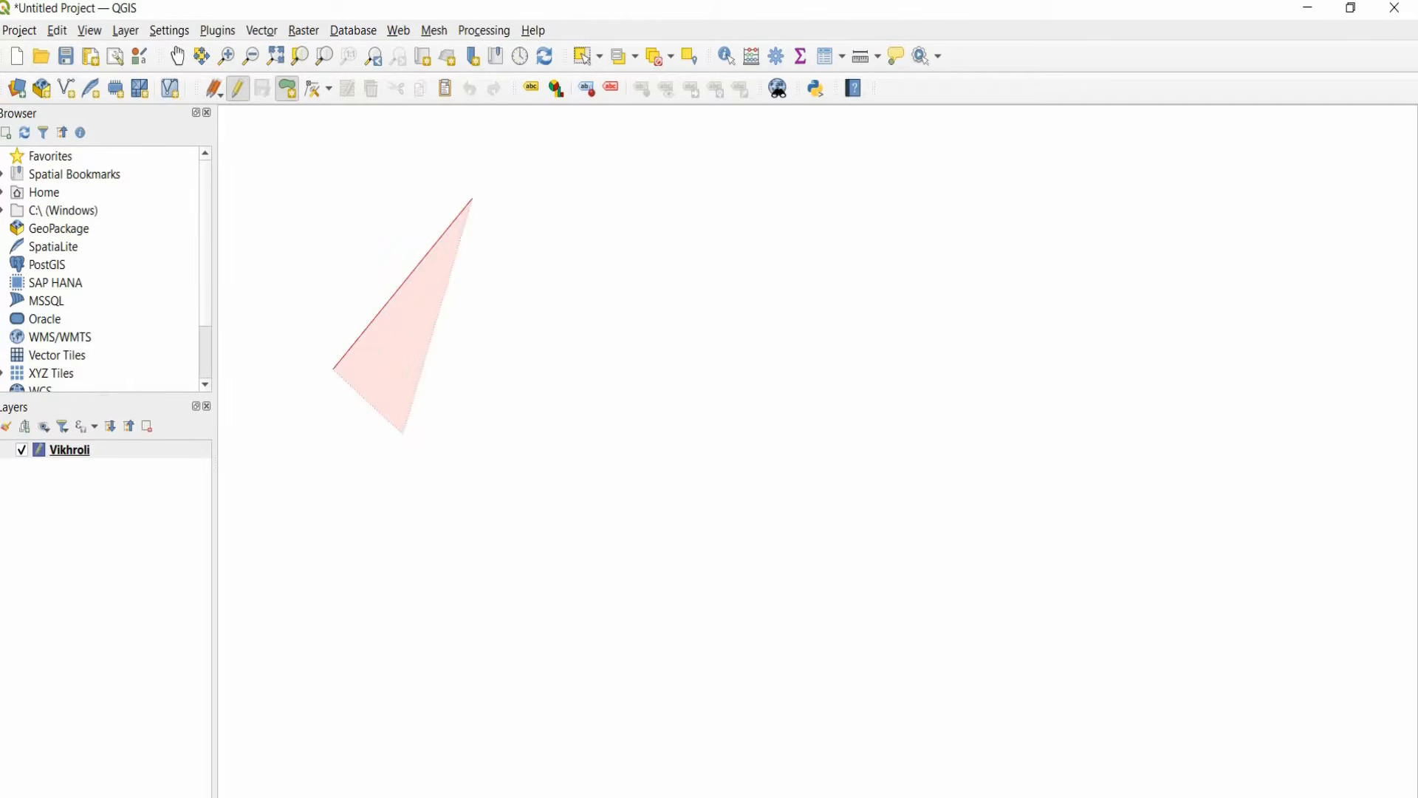
left_click(423, 470)
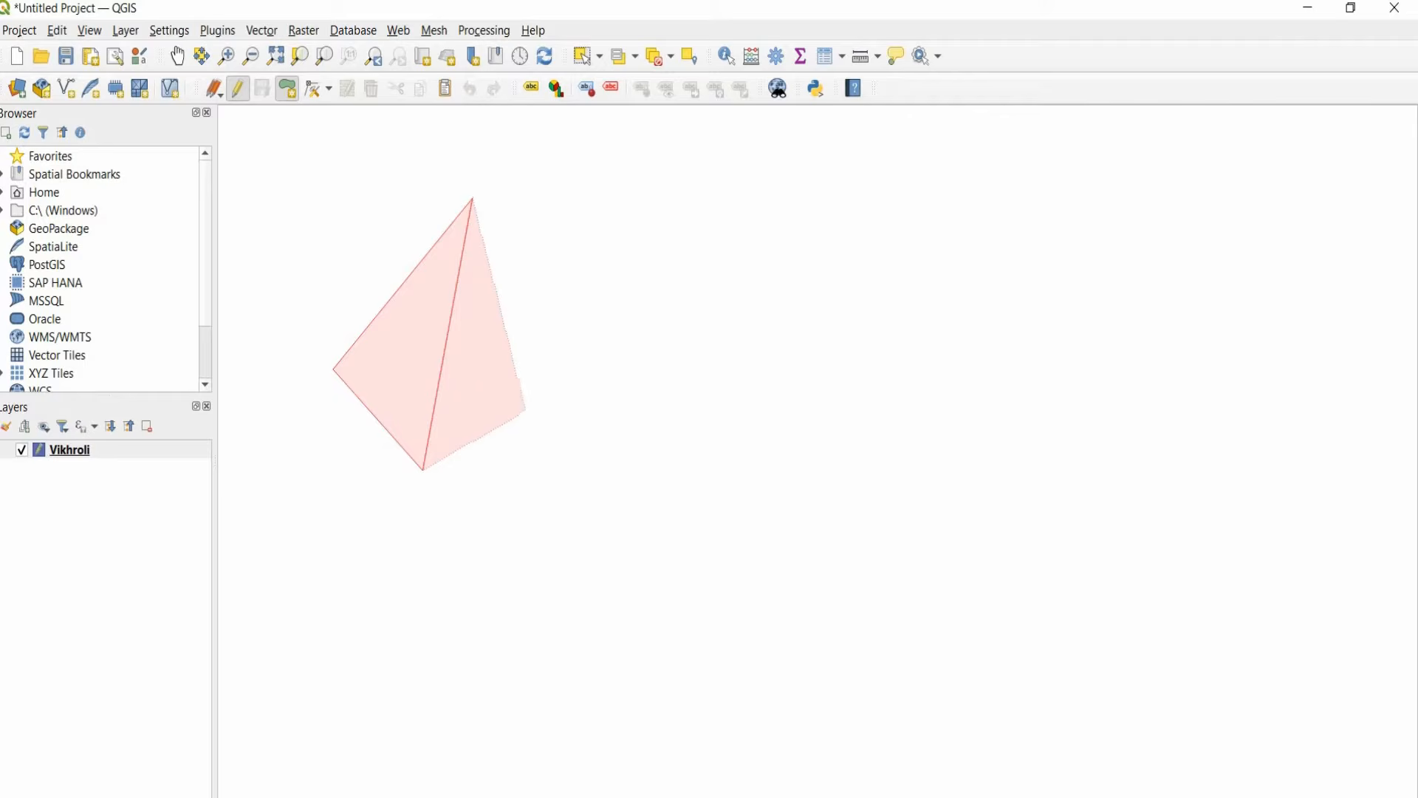
left_click(568, 417)
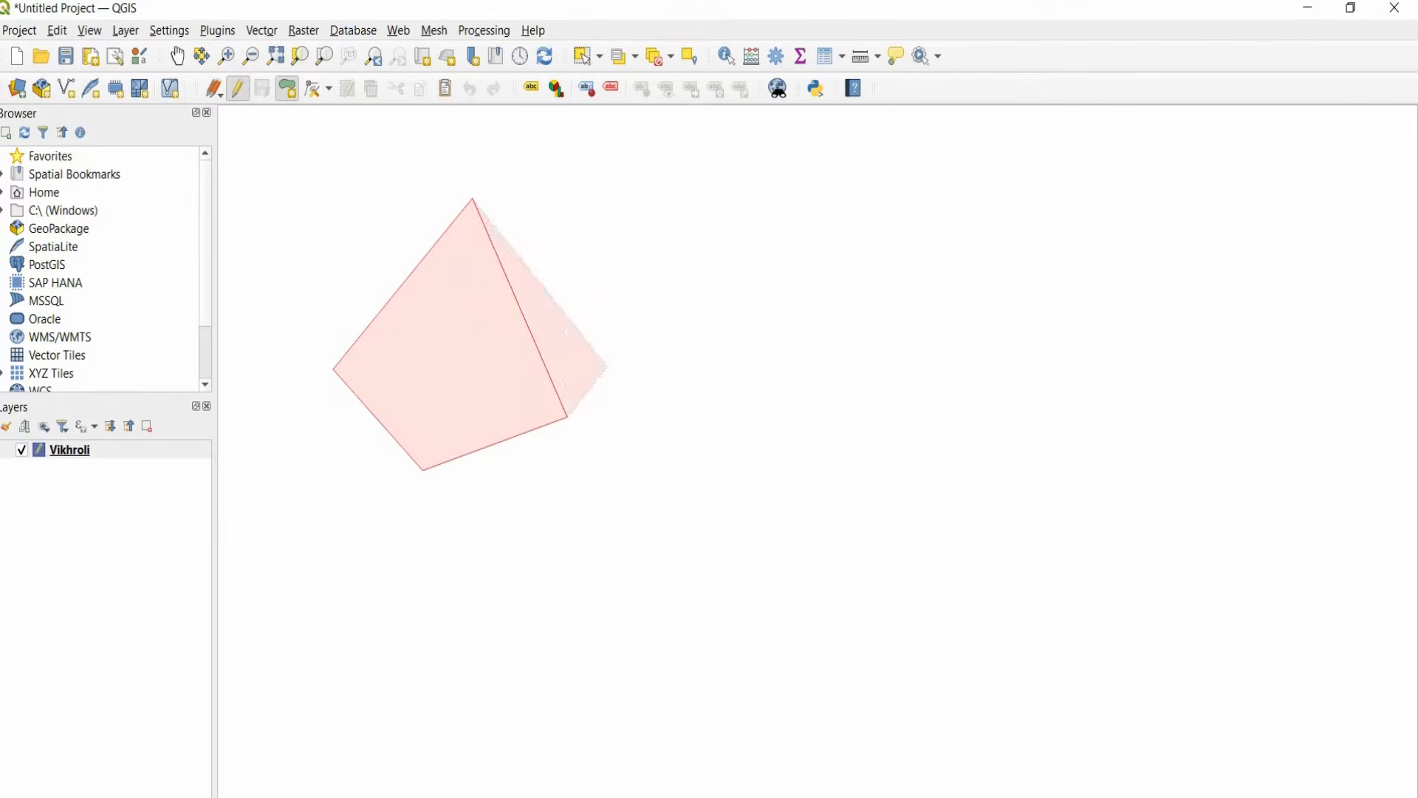
left_click(651, 308)
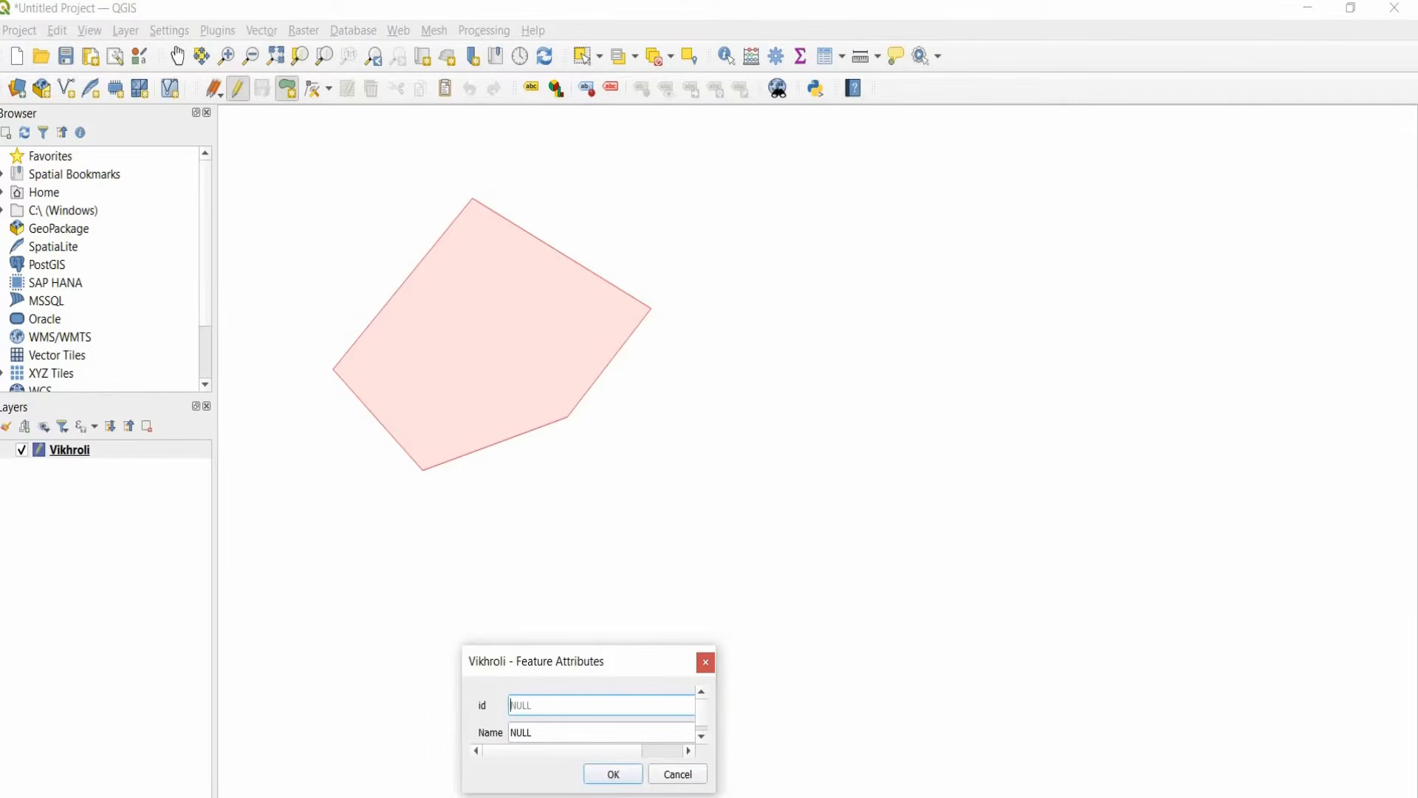
Give the new polygon feature id 1 and the name Vikroli, and save its attributes.
left_click_drag(589, 661, 618, 582)
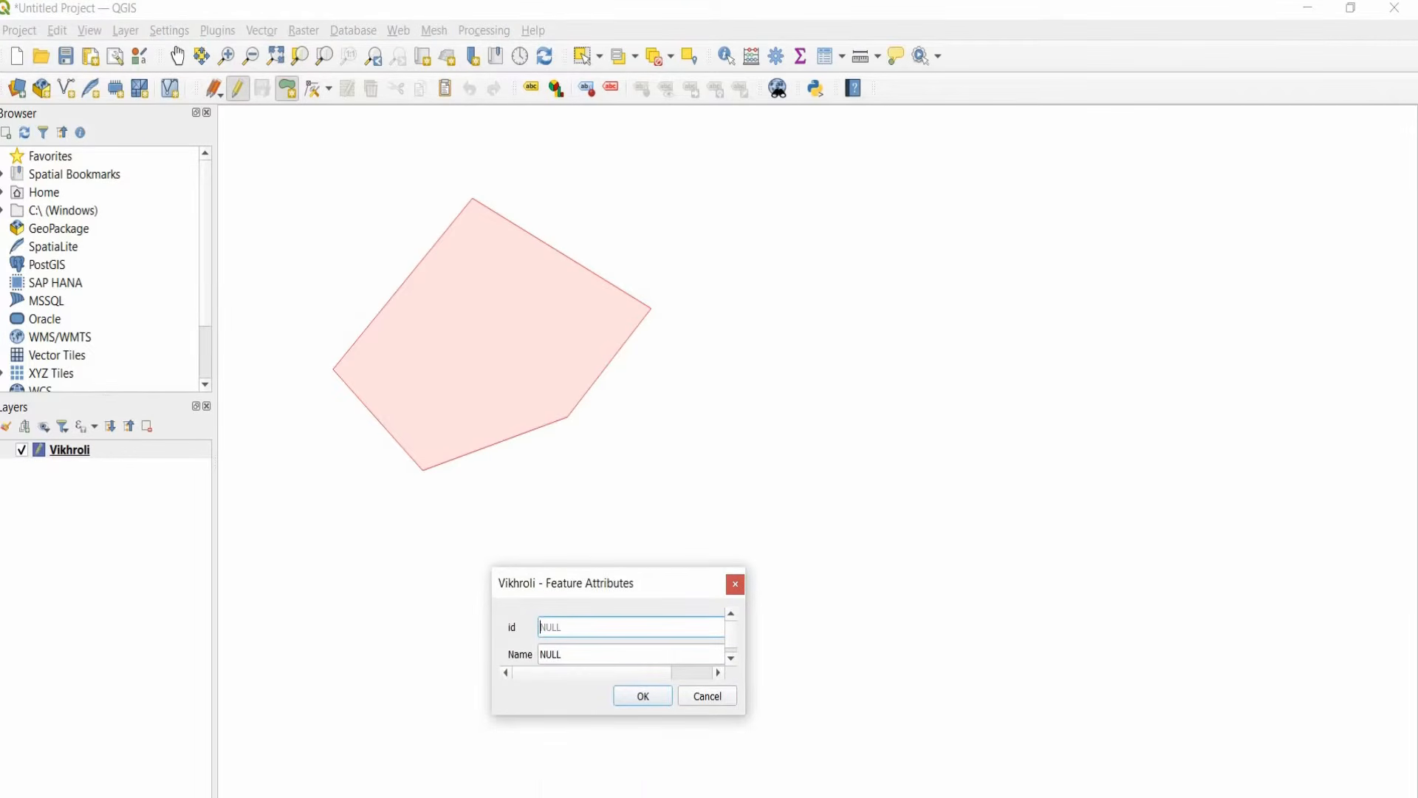
type("1")
key("Tab")
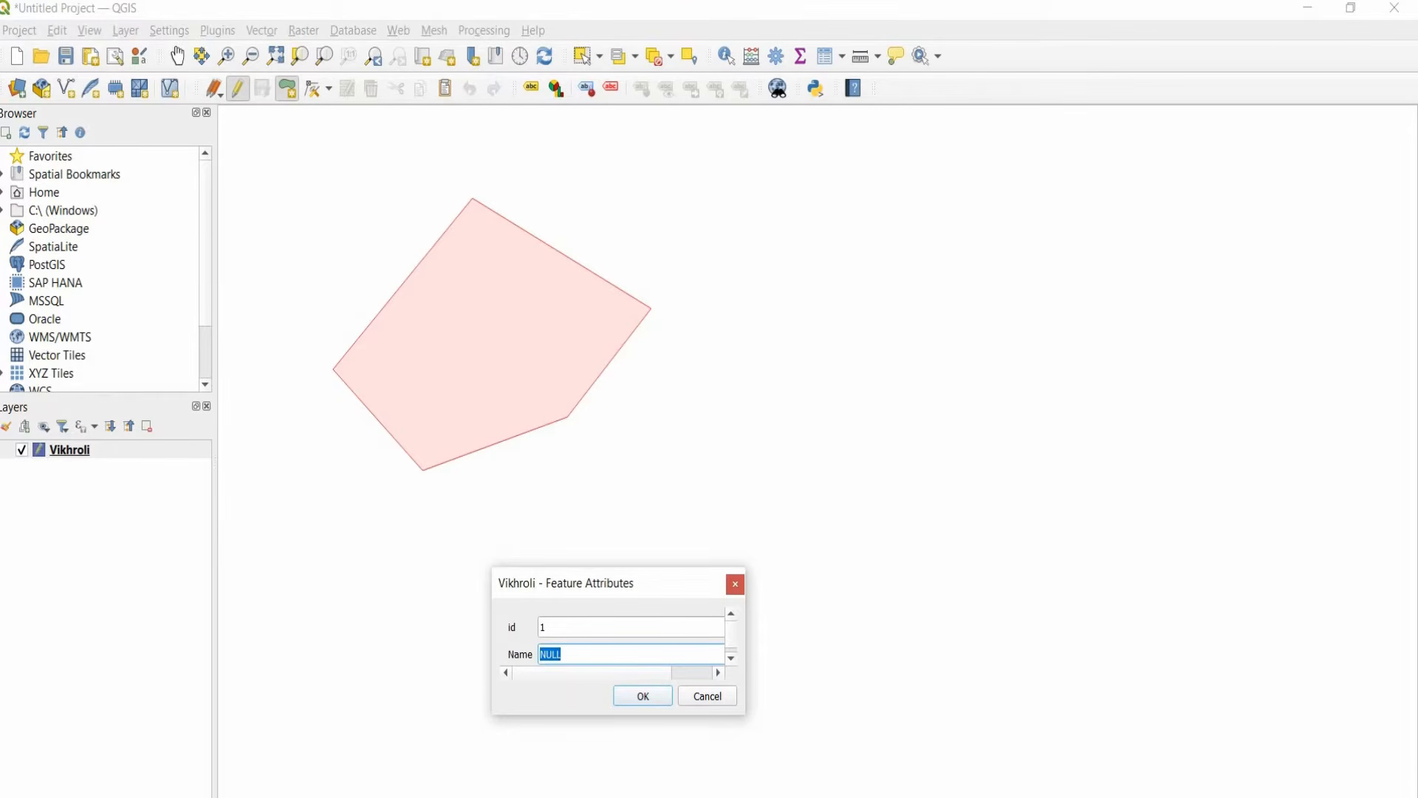
type("Vikroli")
left_click(644, 696)
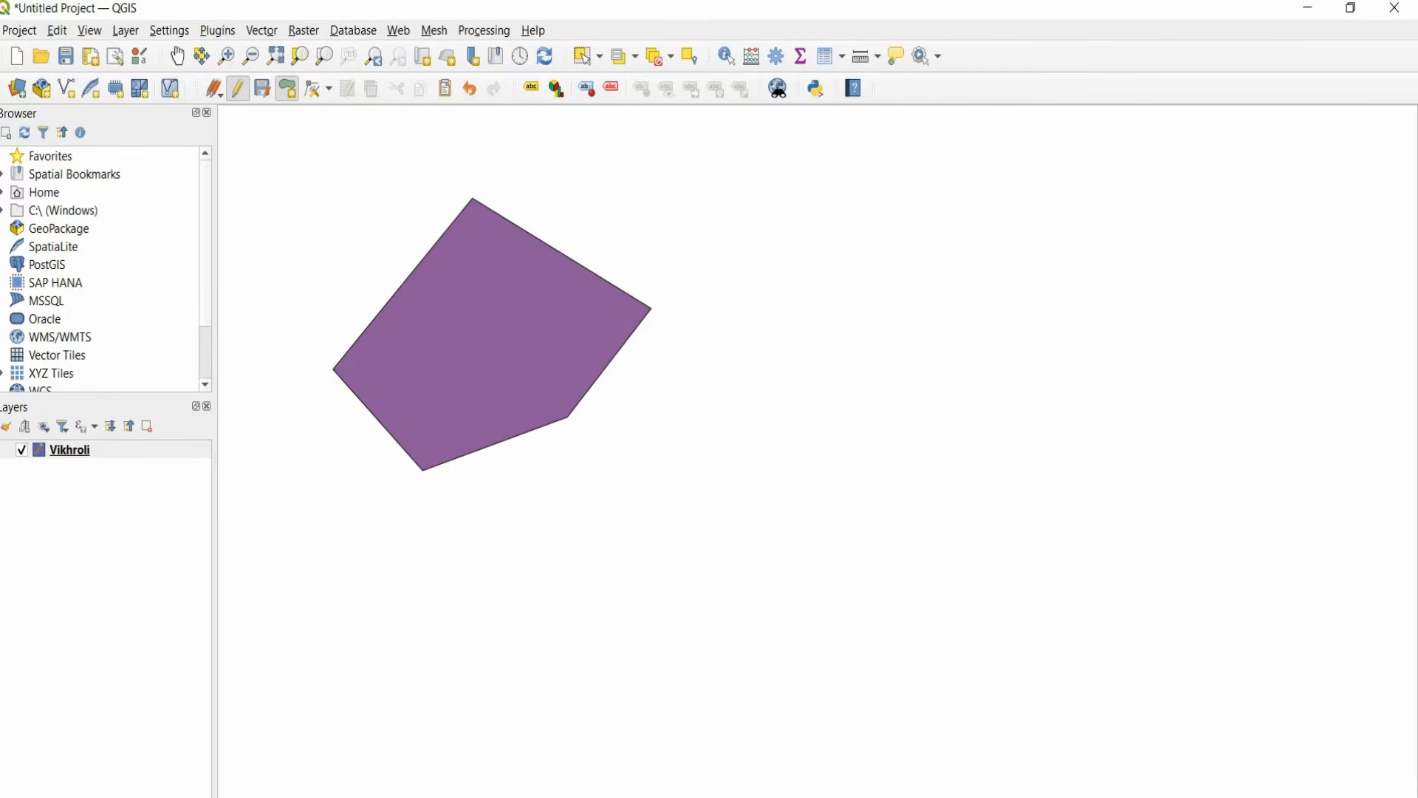
Change the Vikhroli layer's fill symbol to the light orange standard color and apply it.
right_click(76, 449)
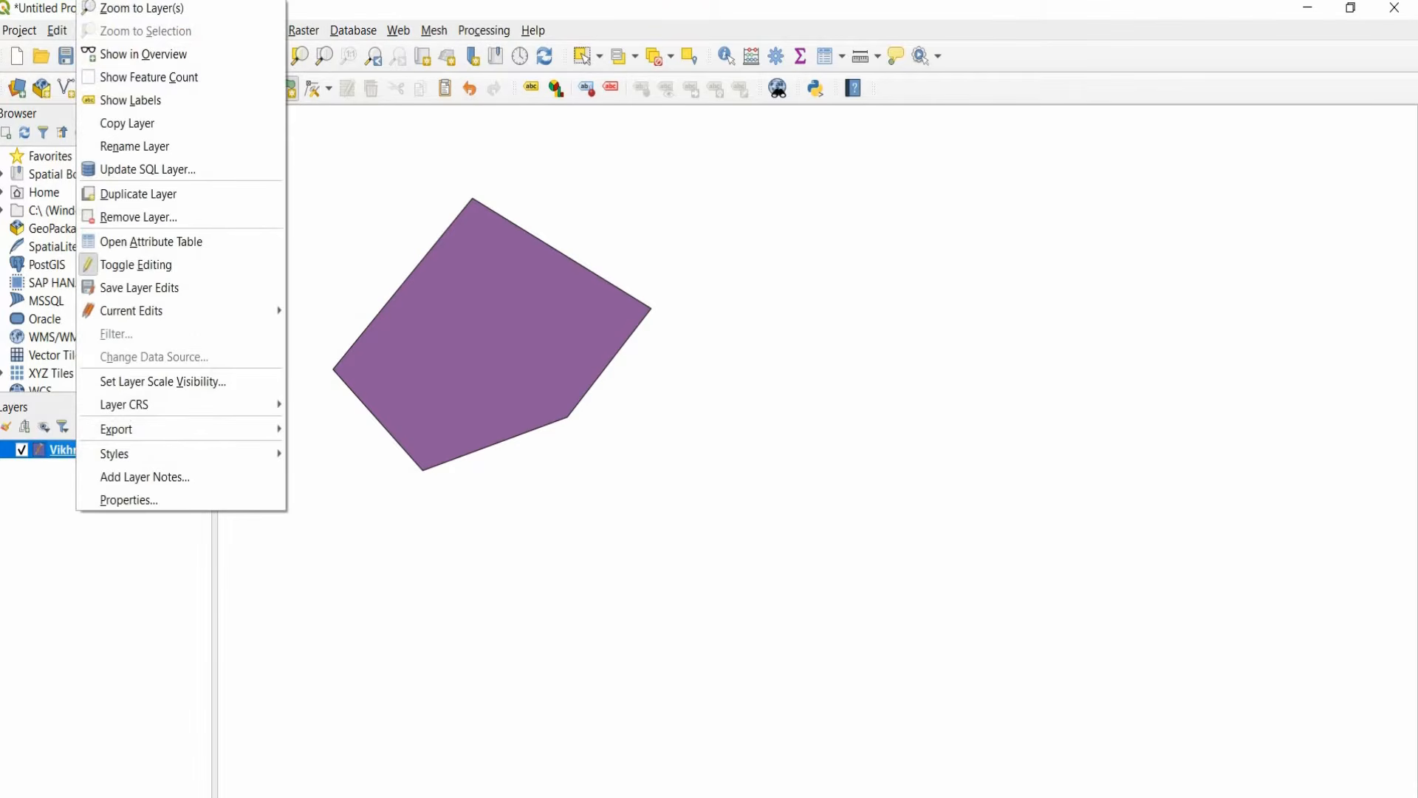
mouse_move(185, 311)
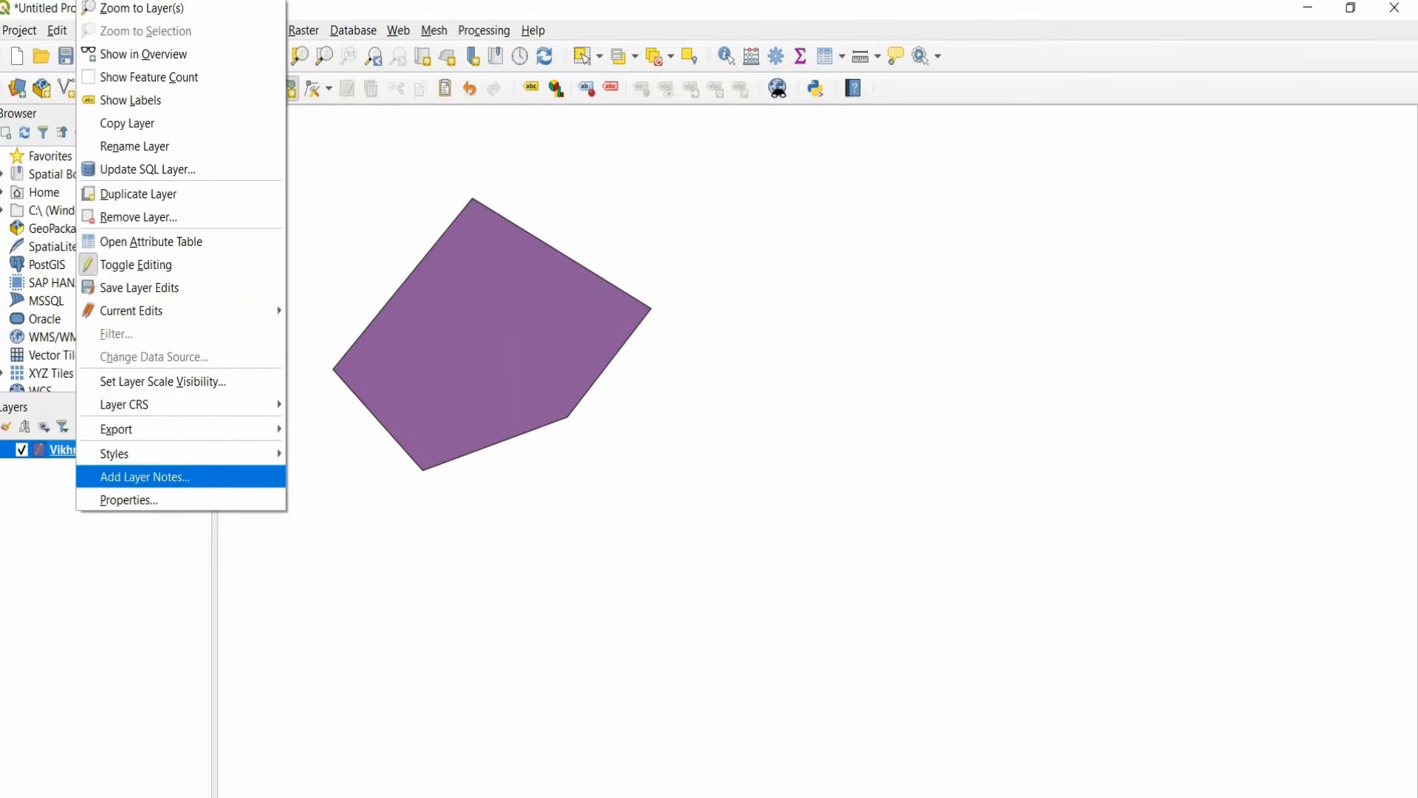
left_click(129, 500)
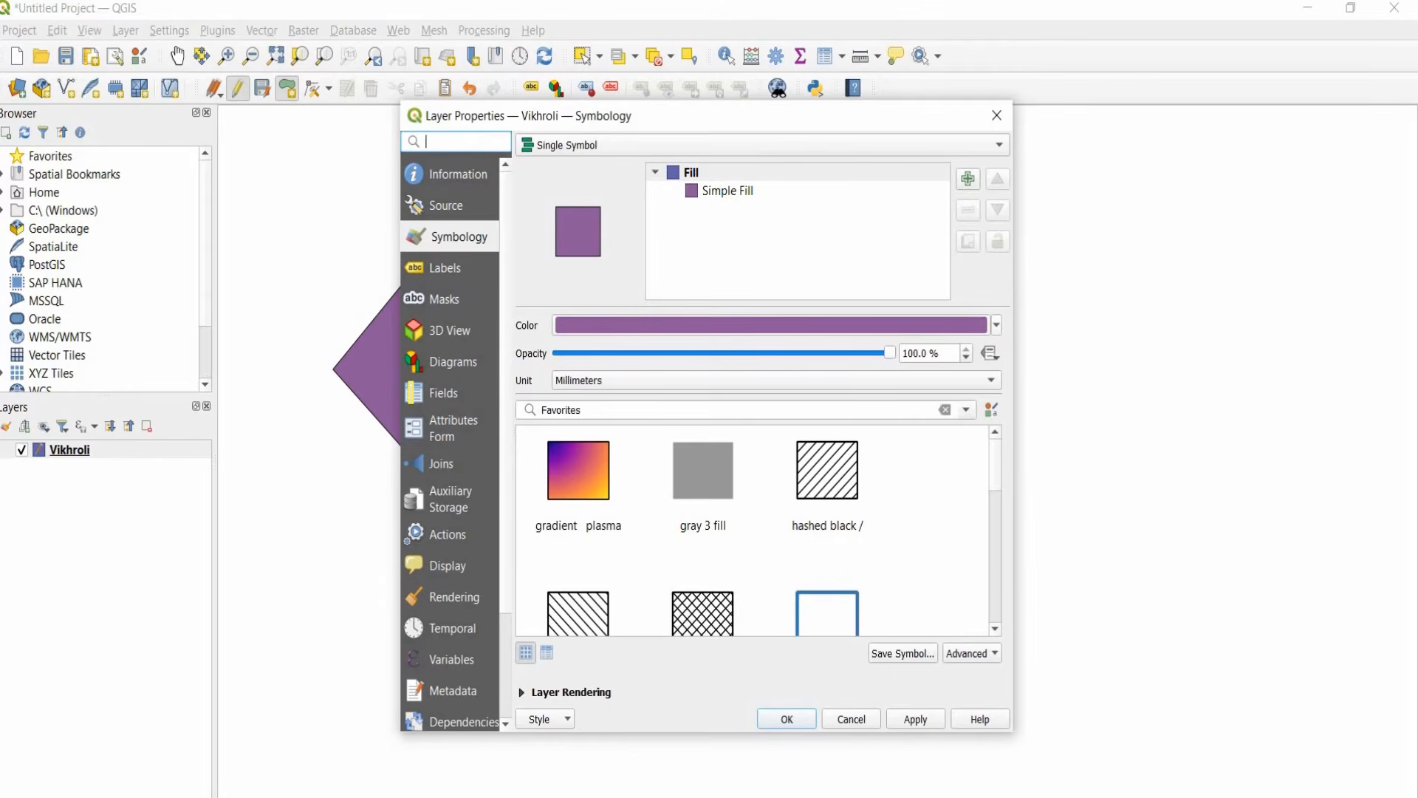
left_click(997, 325)
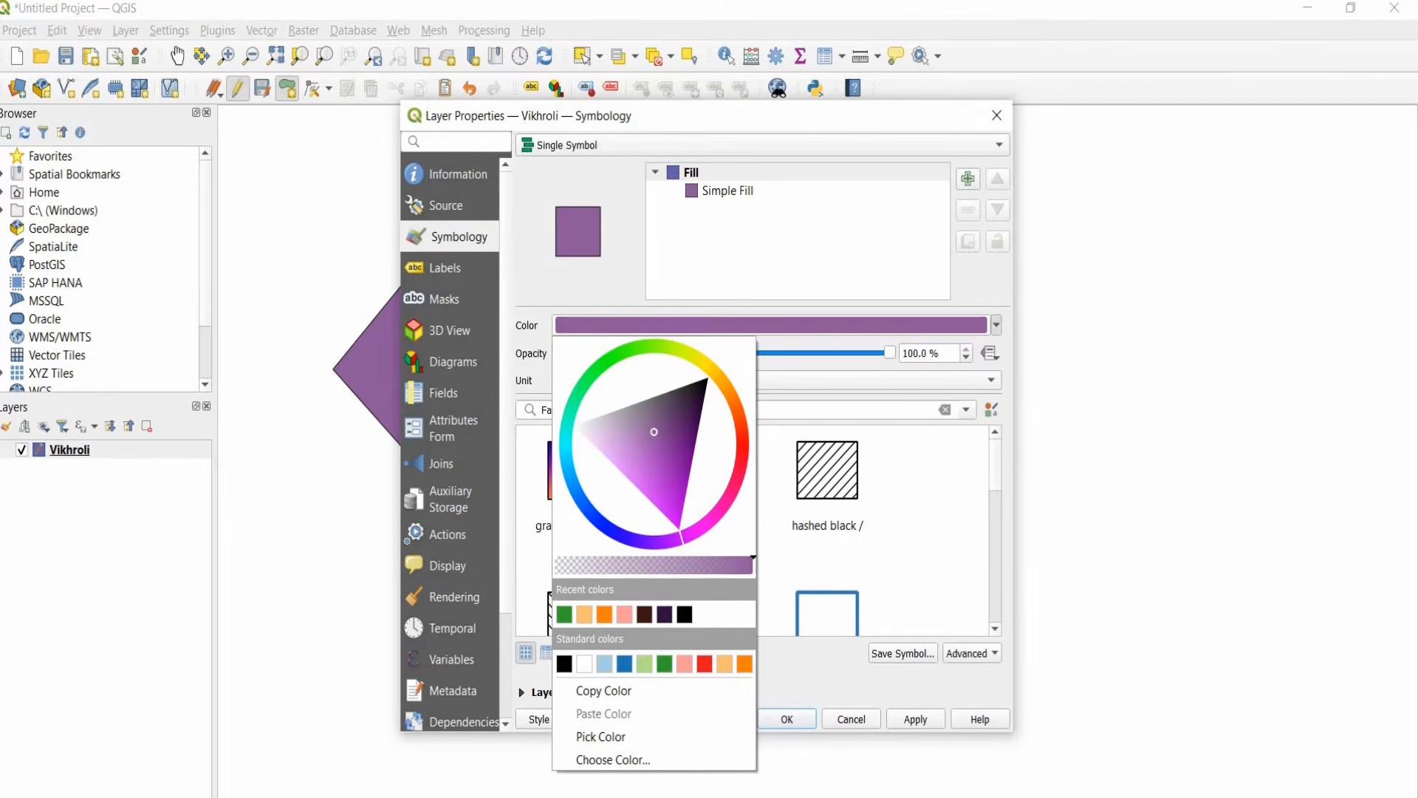
left_click(724, 663)
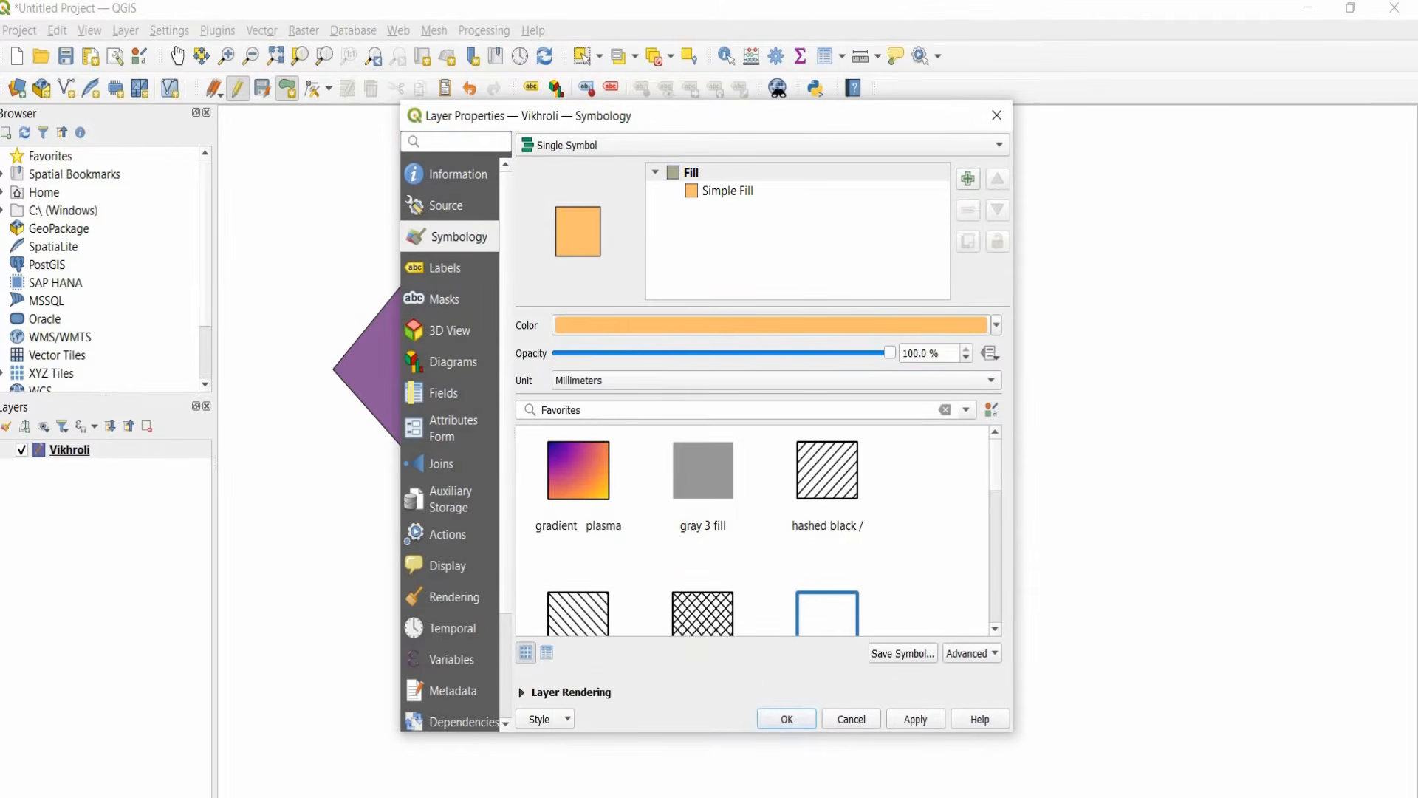
left_click(916, 719)
left_click(787, 719)
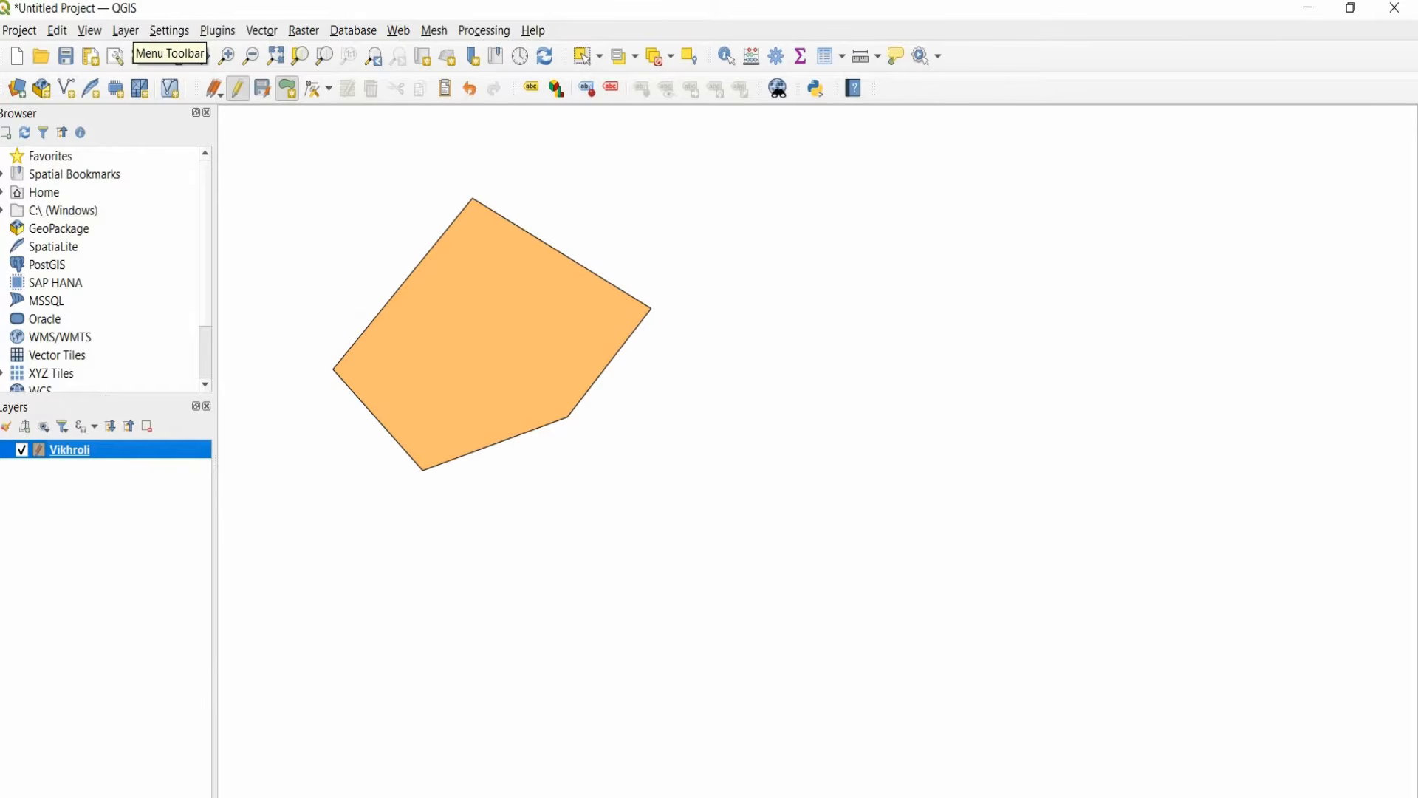
Start another new shapefile layer with the file name upvan.shp and Polygon as its geometry type.
left_click(126, 30)
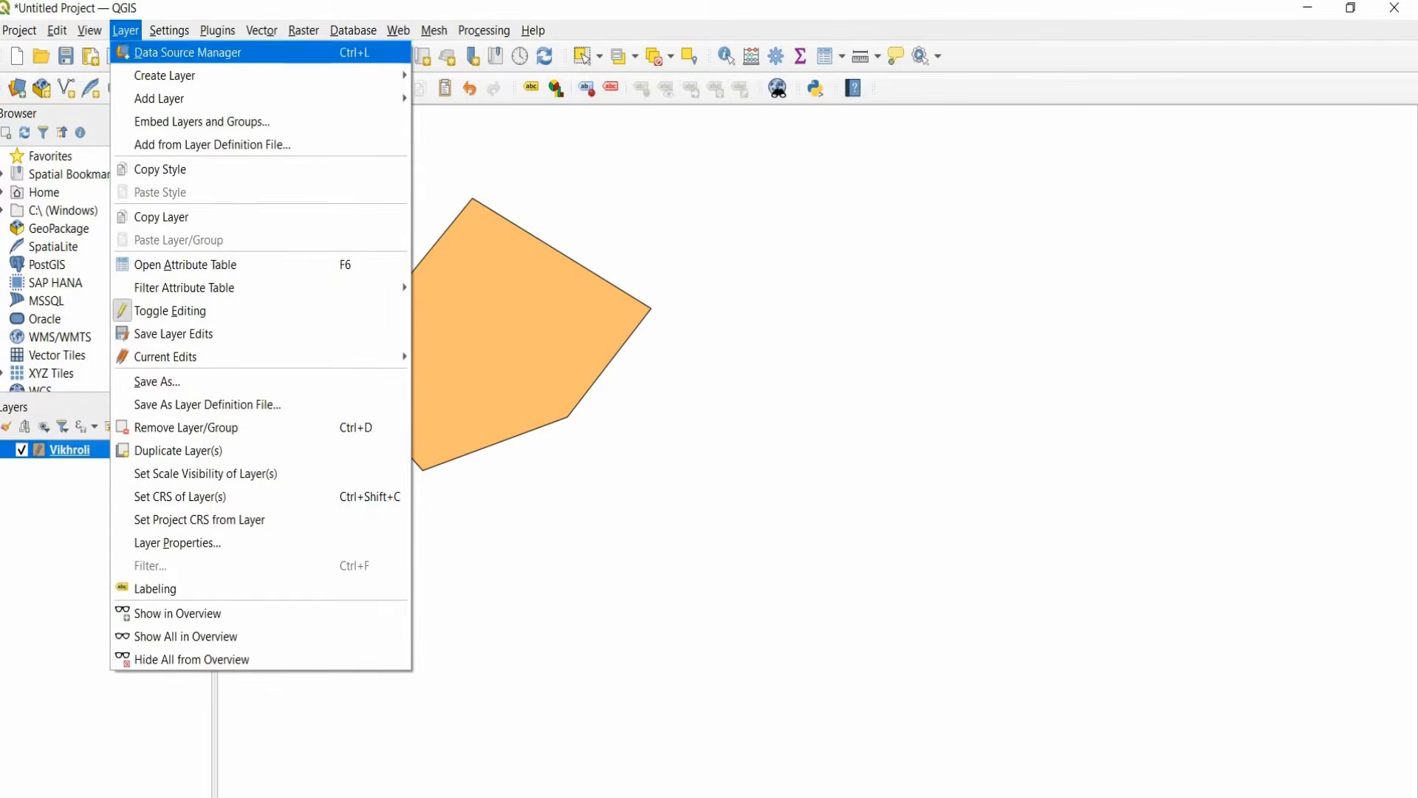
mouse_move(165, 75)
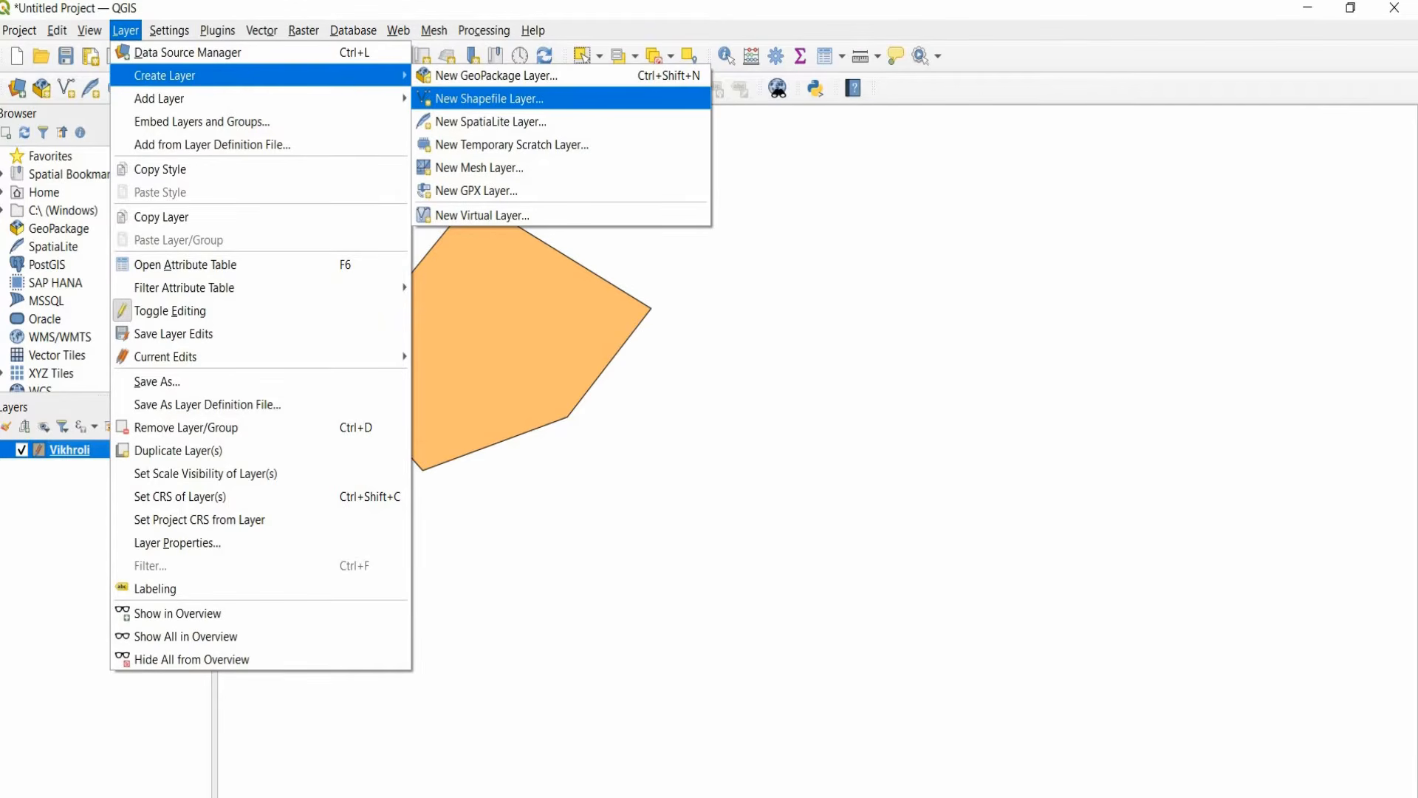
left_click(489, 98)
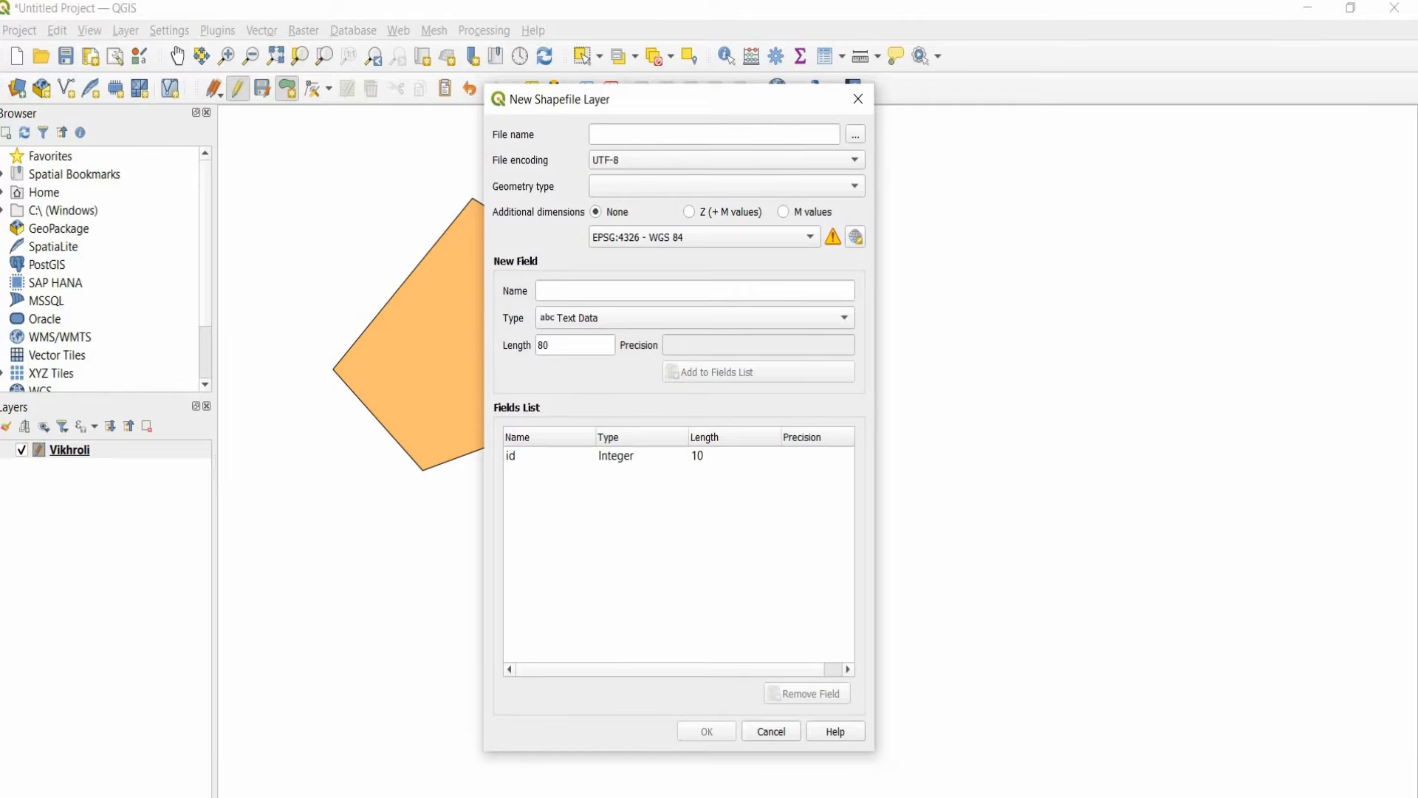
left_click(645, 134)
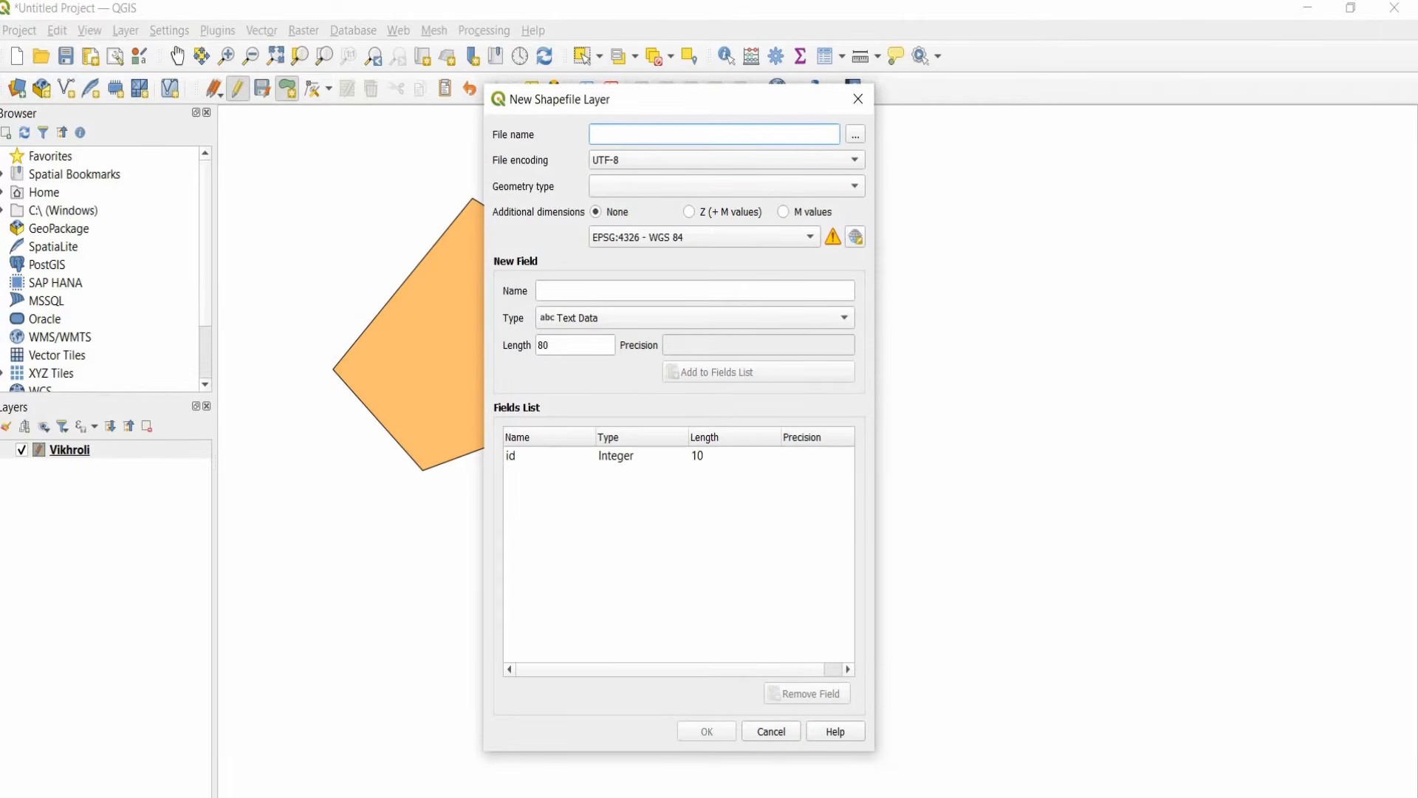
type("upvan.shp")
left_click(727, 186)
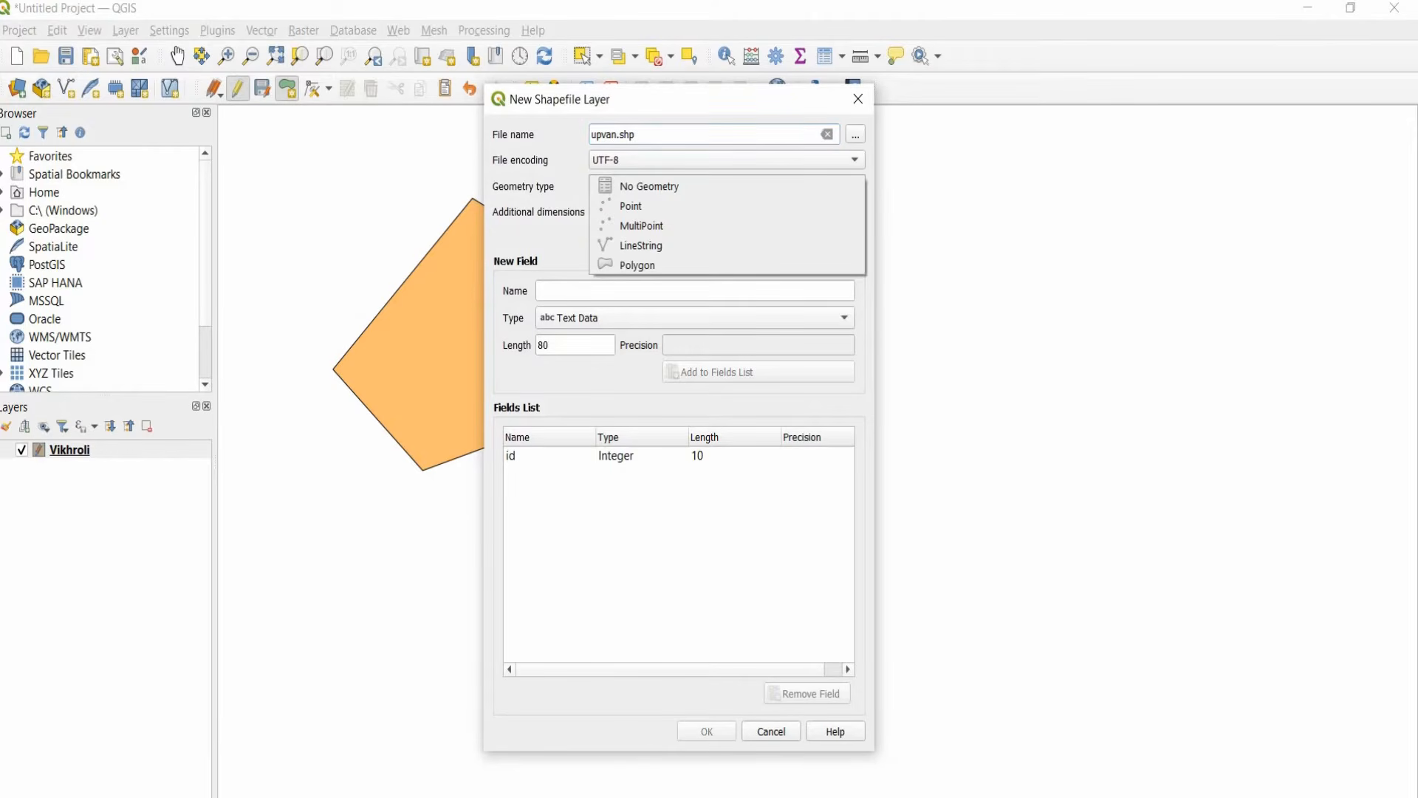
left_click(638, 265)
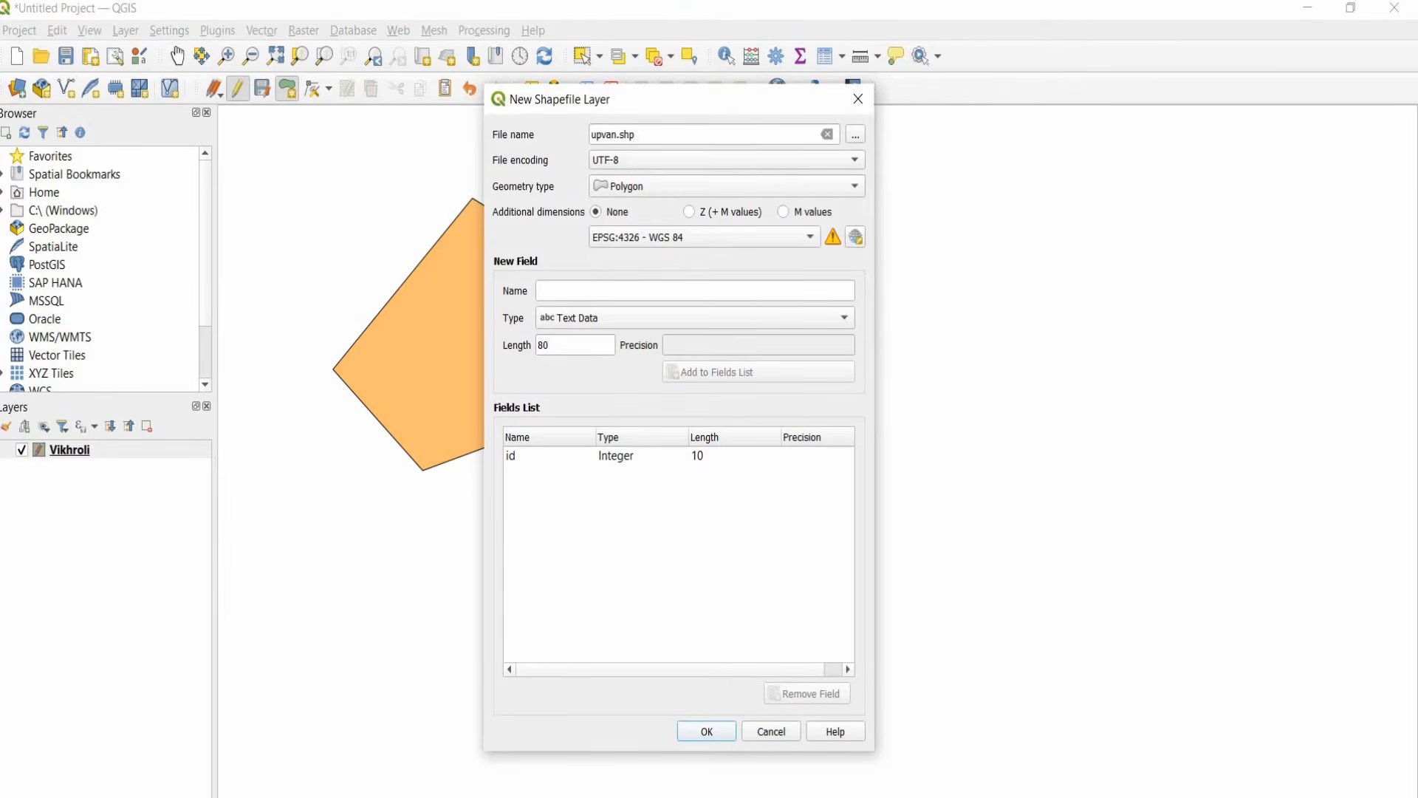
Add a Text Data field called Name to the upvan shapefile's fields and create the layer.
left_click(665, 291)
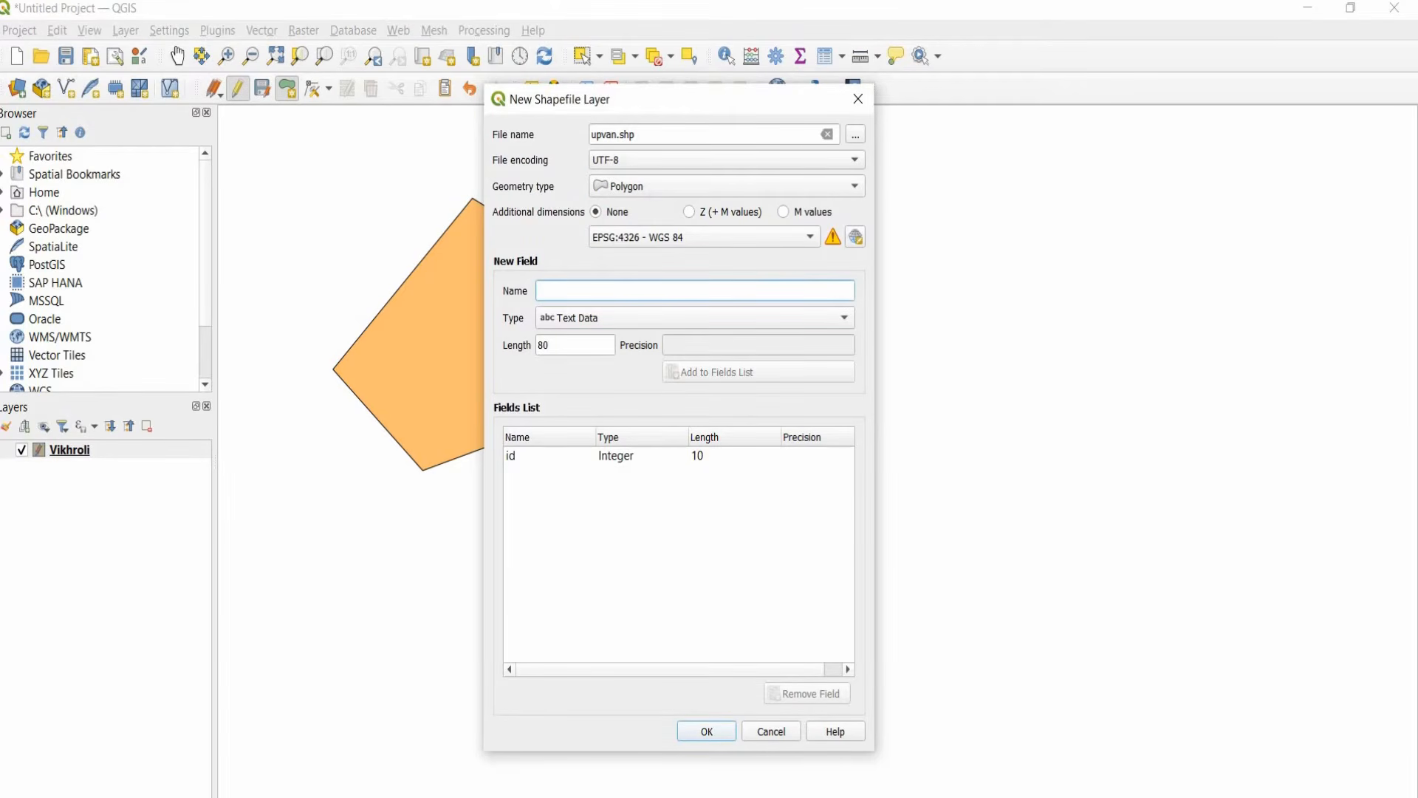
type("Name")
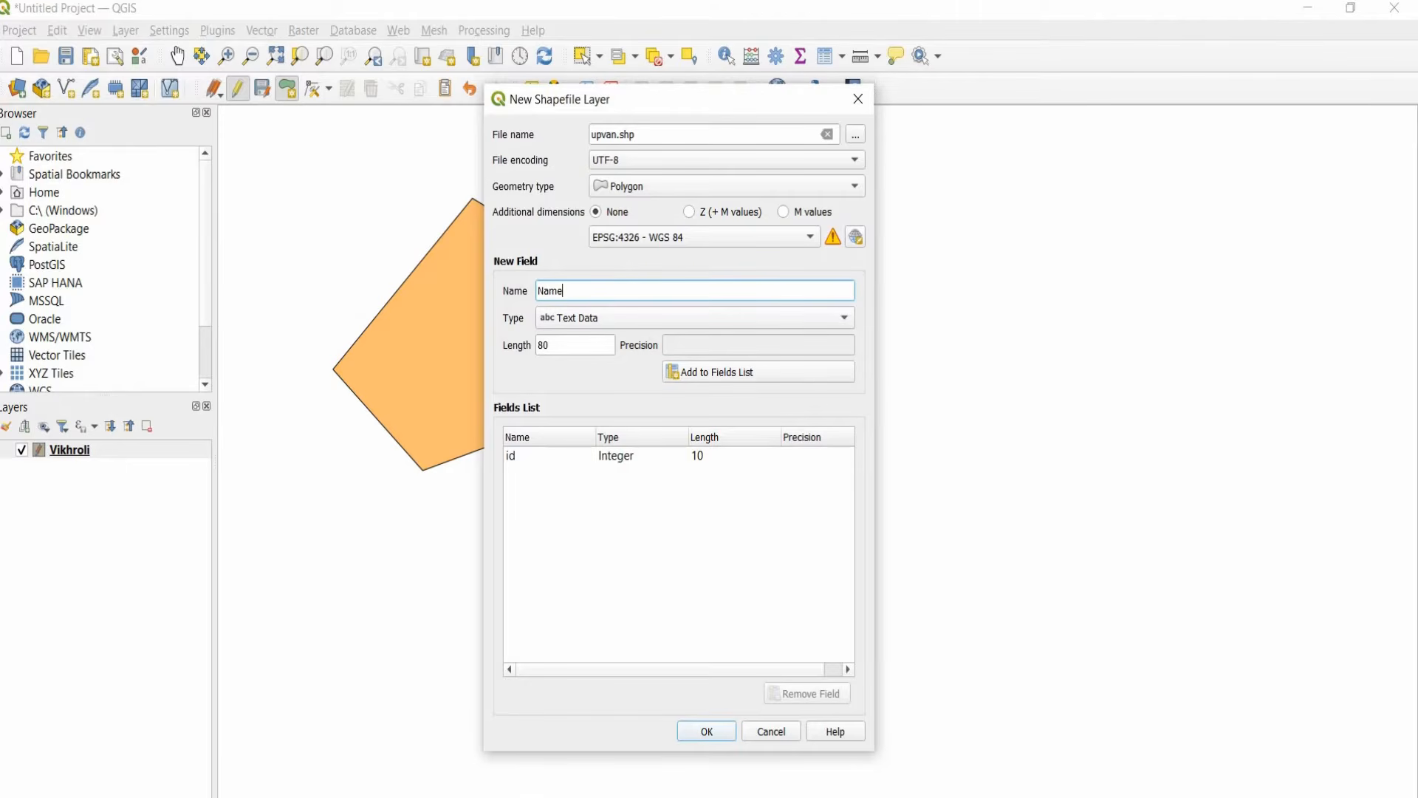
left_click(759, 372)
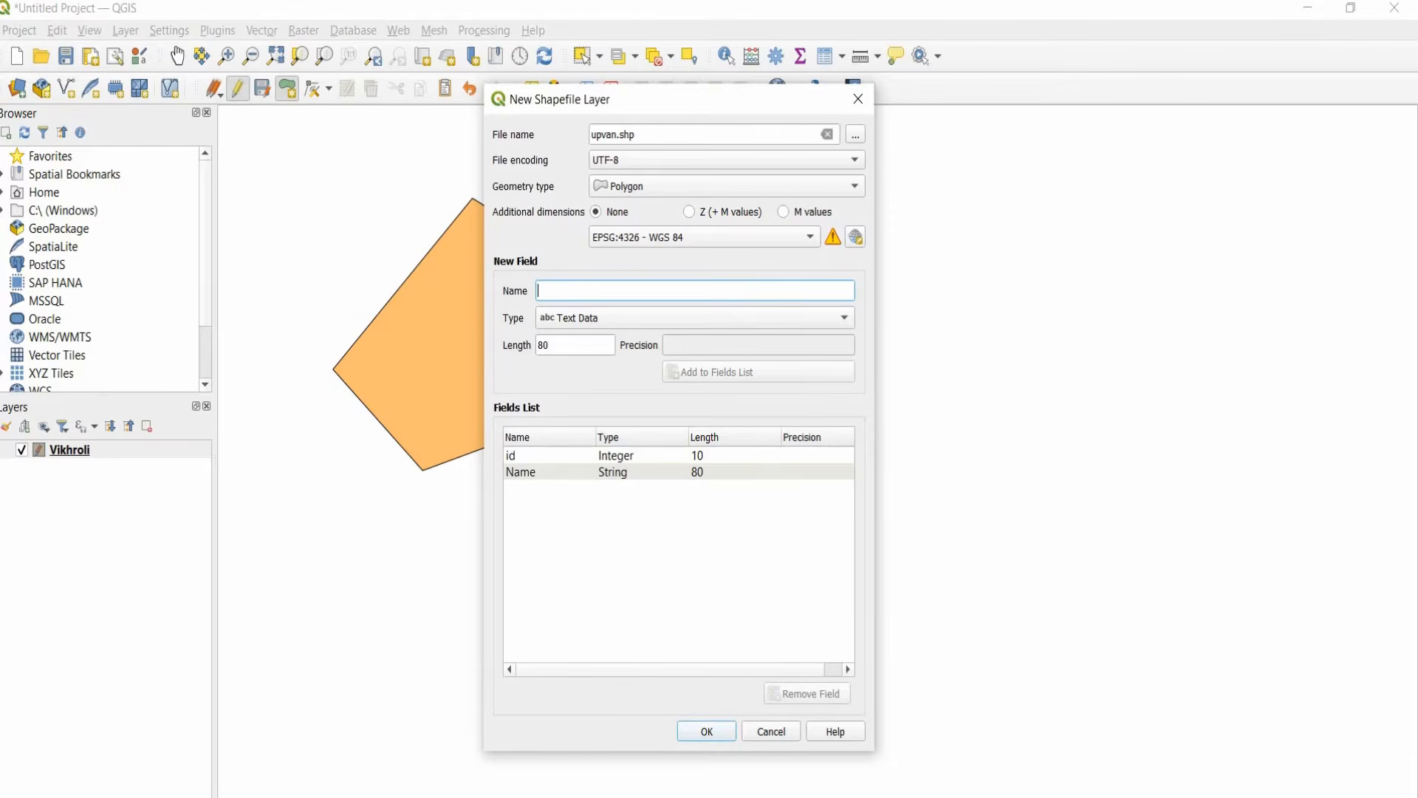
key("Return")
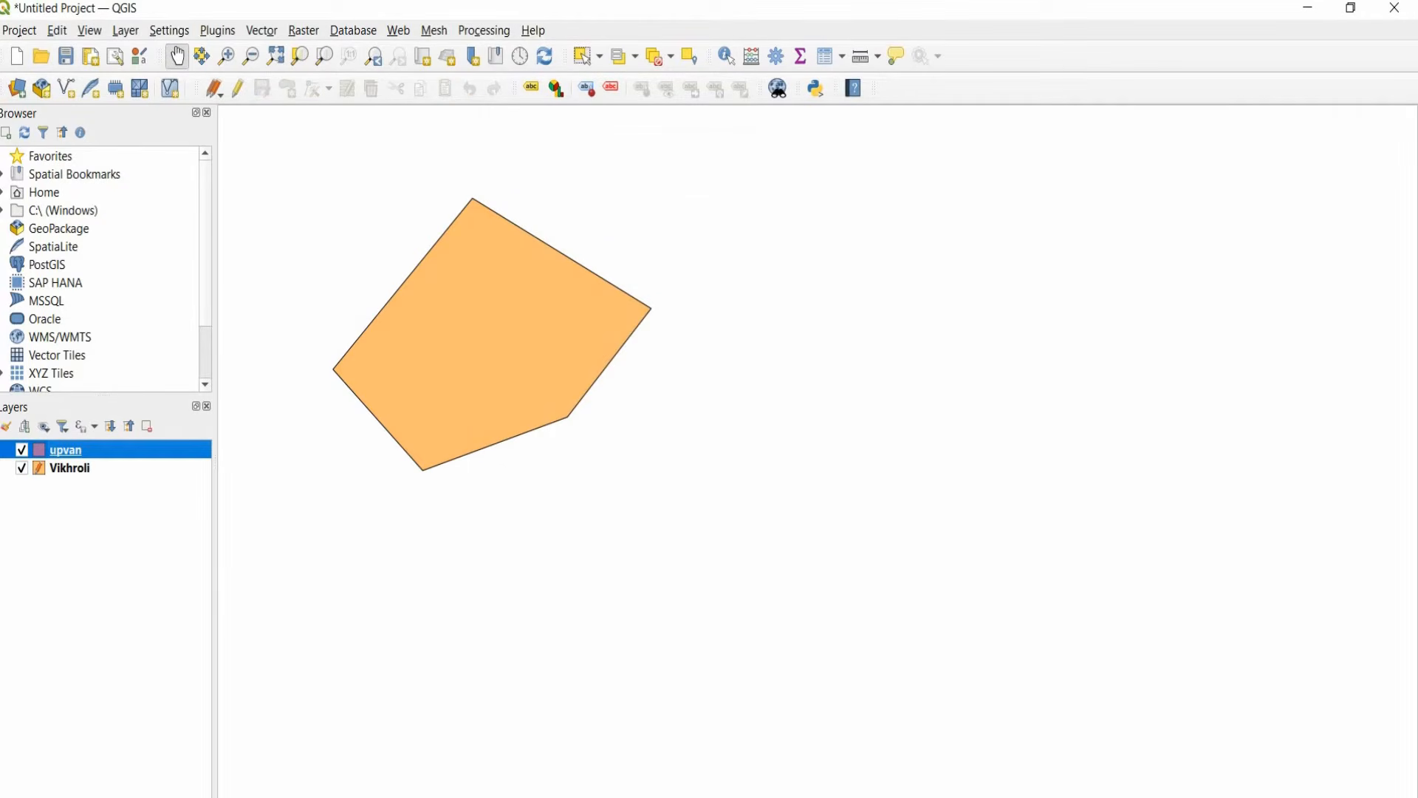
Enable editing on the upvan layer and draw a four-sided polygon beside the Vikhroli polygon, on its east side.
left_click(238, 89)
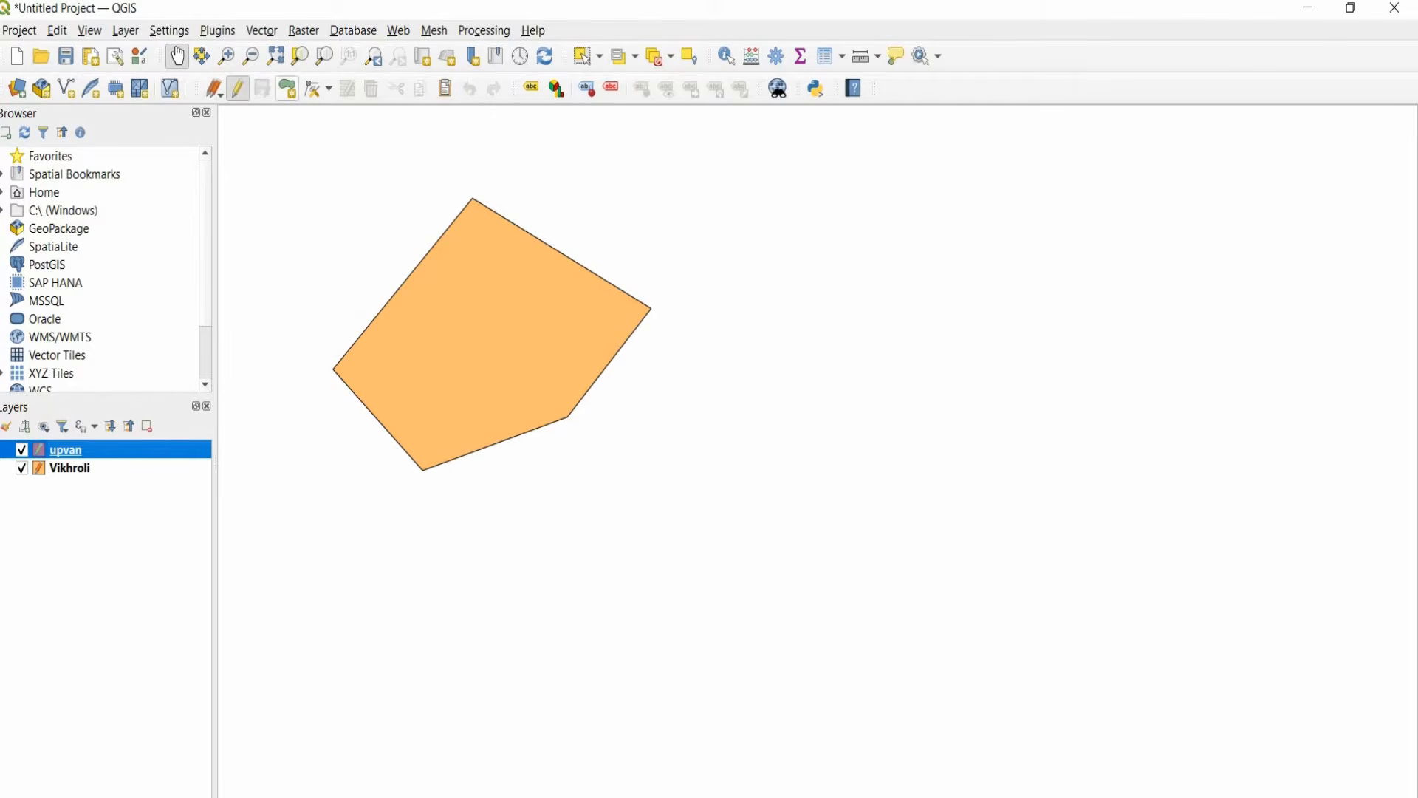
left_click(288, 89)
left_click(546, 296)
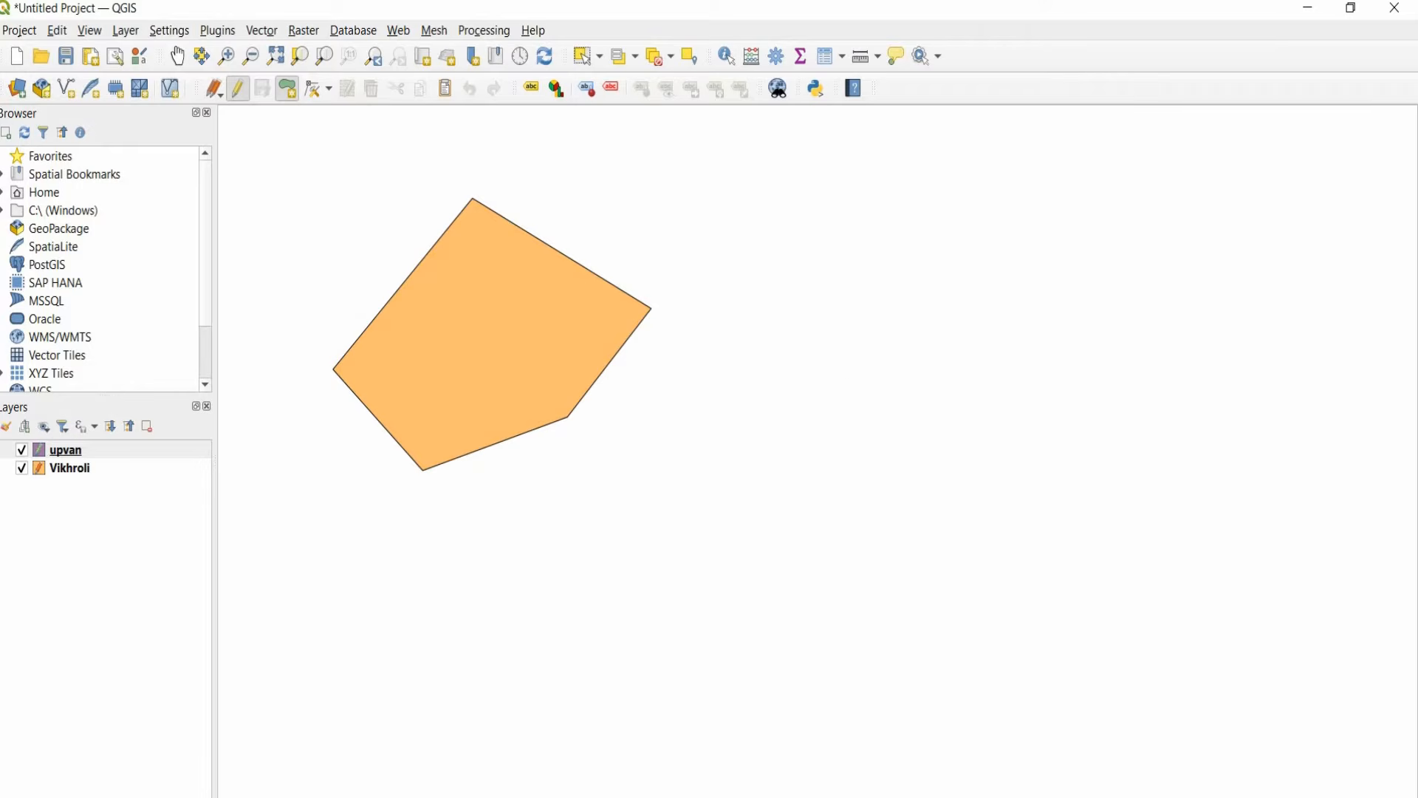
left_click(785, 470)
left_click(933, 268)
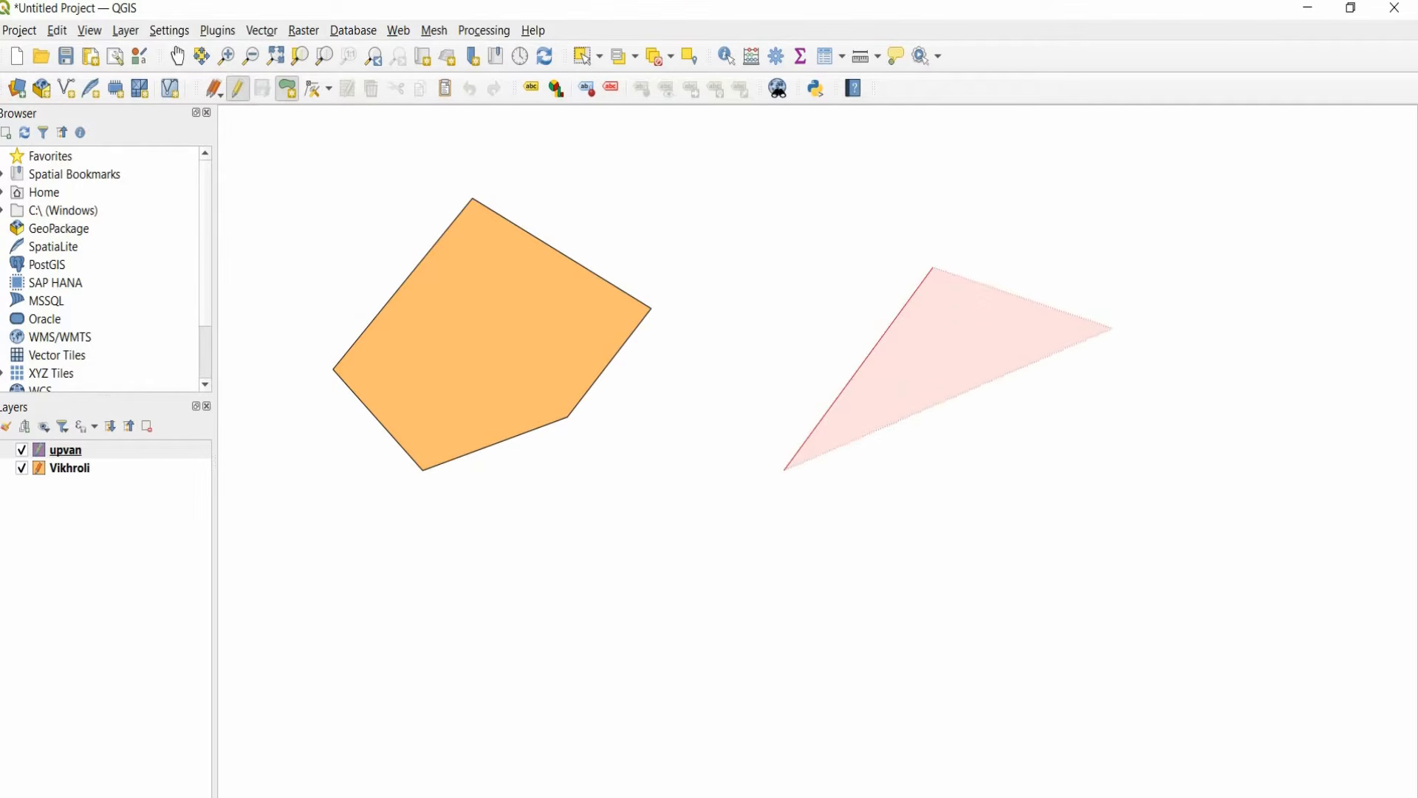
left_click(1175, 359)
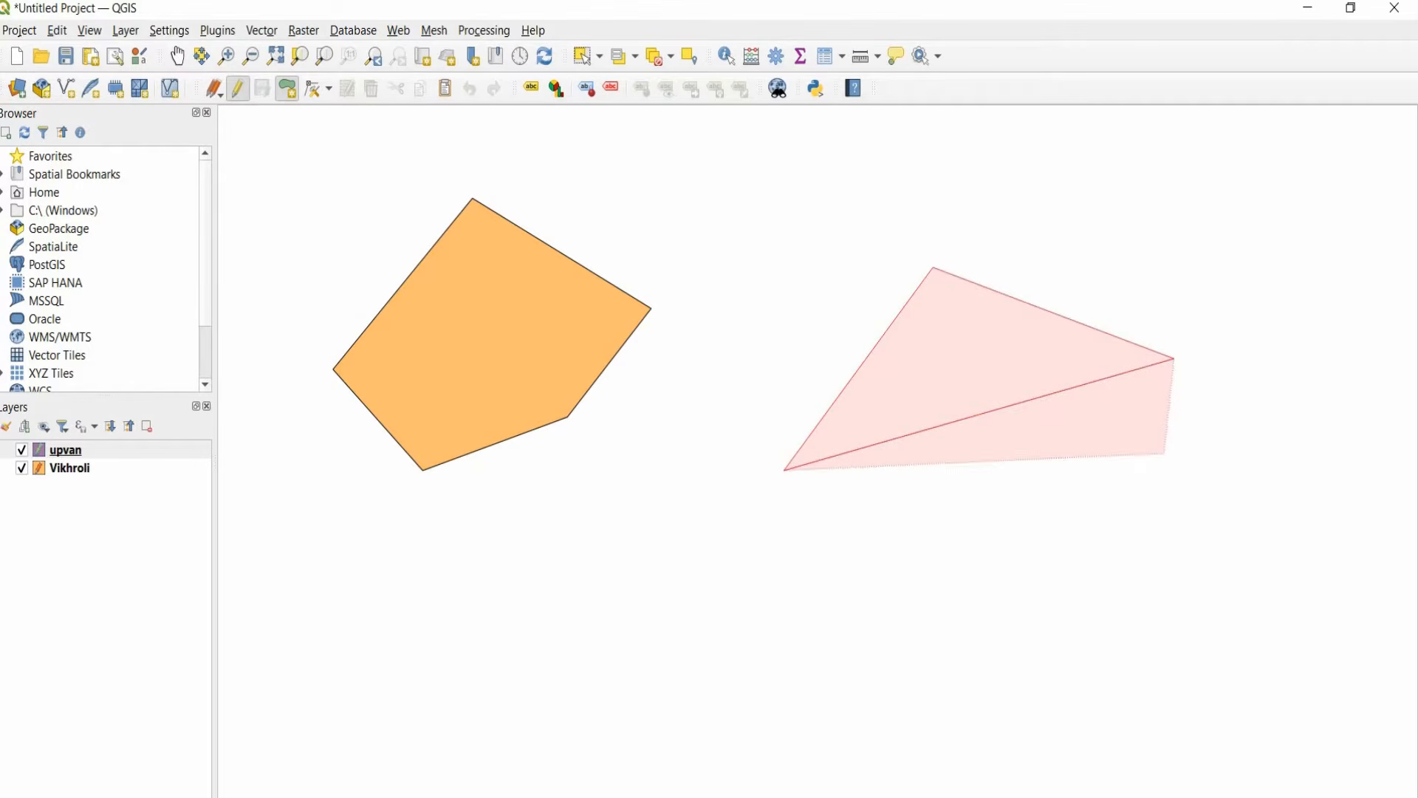
left_click(1119, 603)
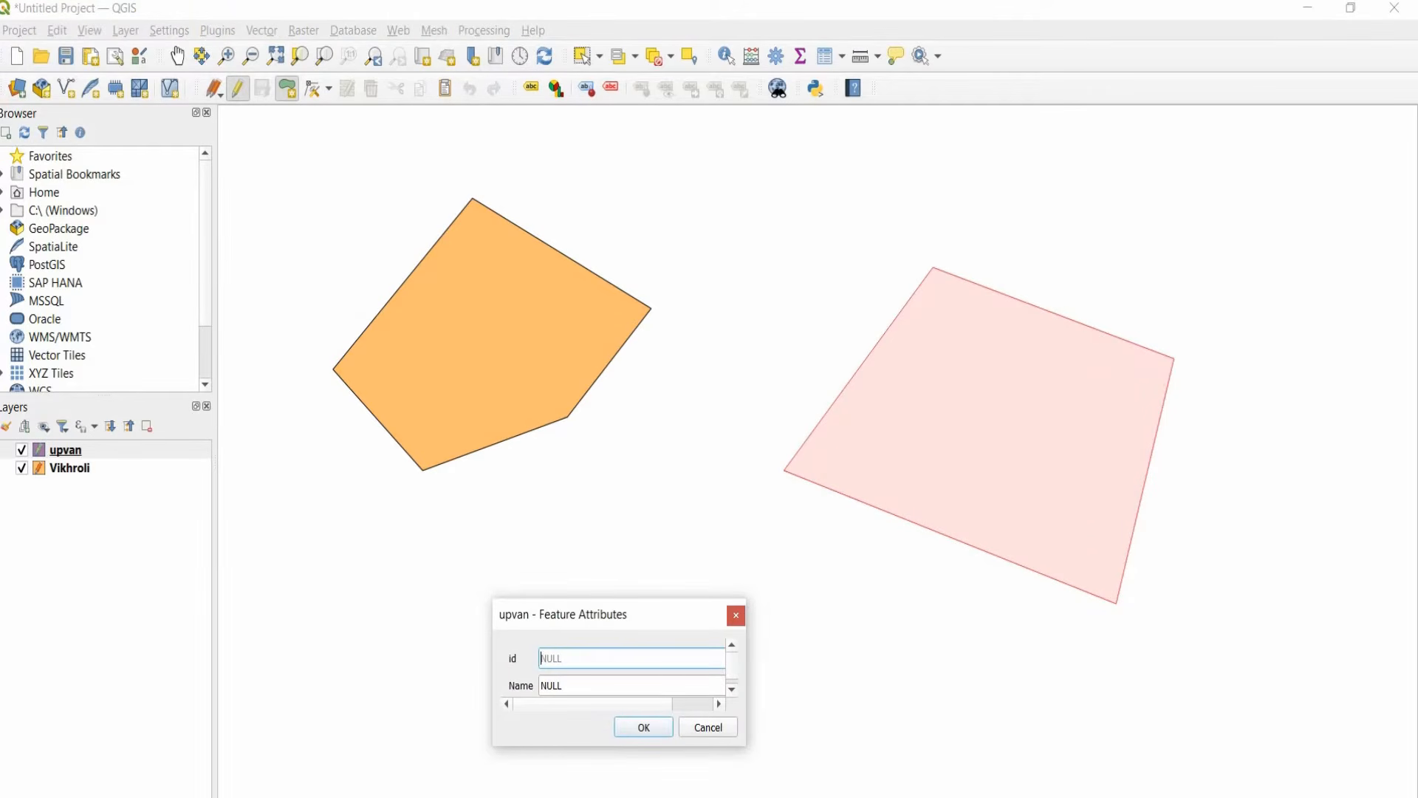
Give the new upvan polygon feature id 2 and the name Upvan, and save its attributes.
type("2")
key("Tab")
type("Upvan")
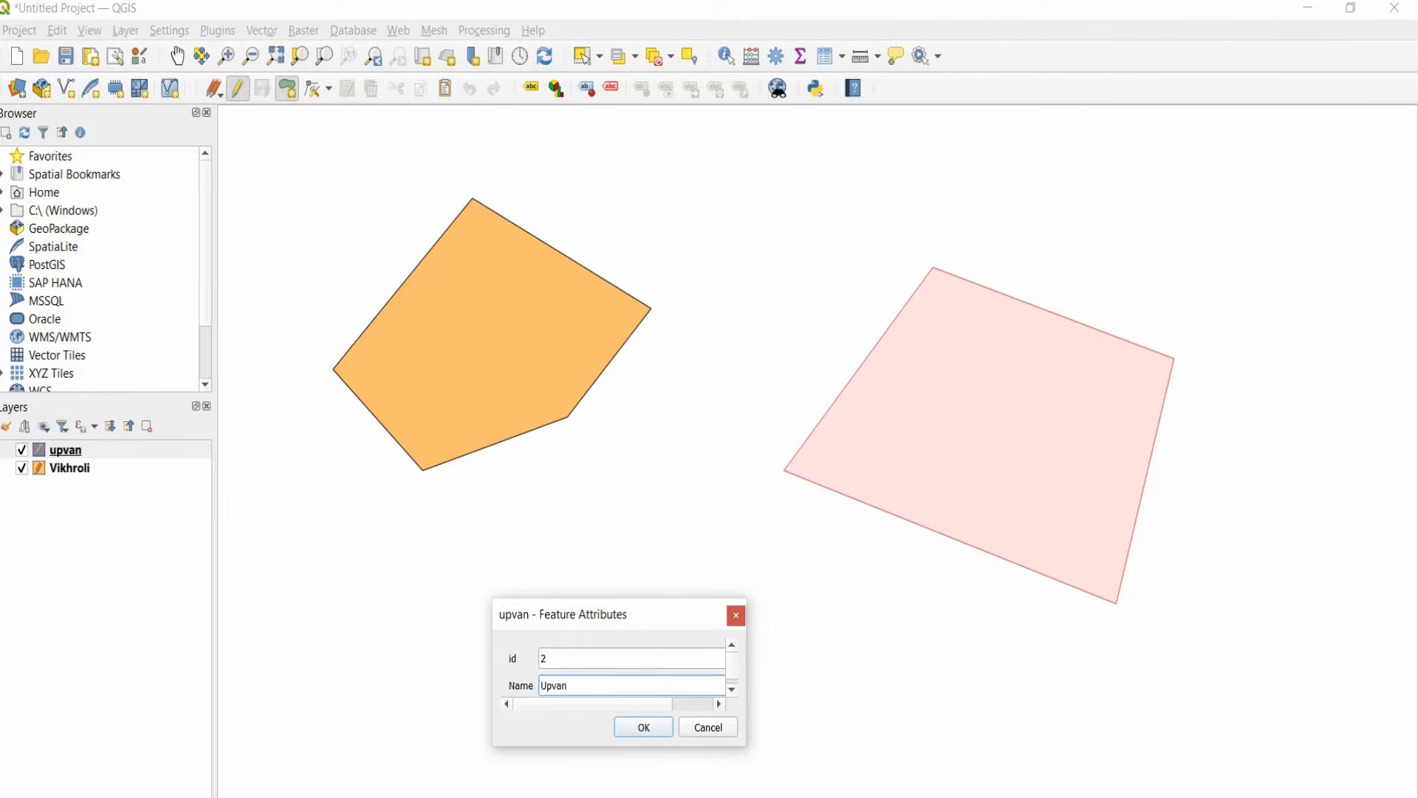
key("Return")
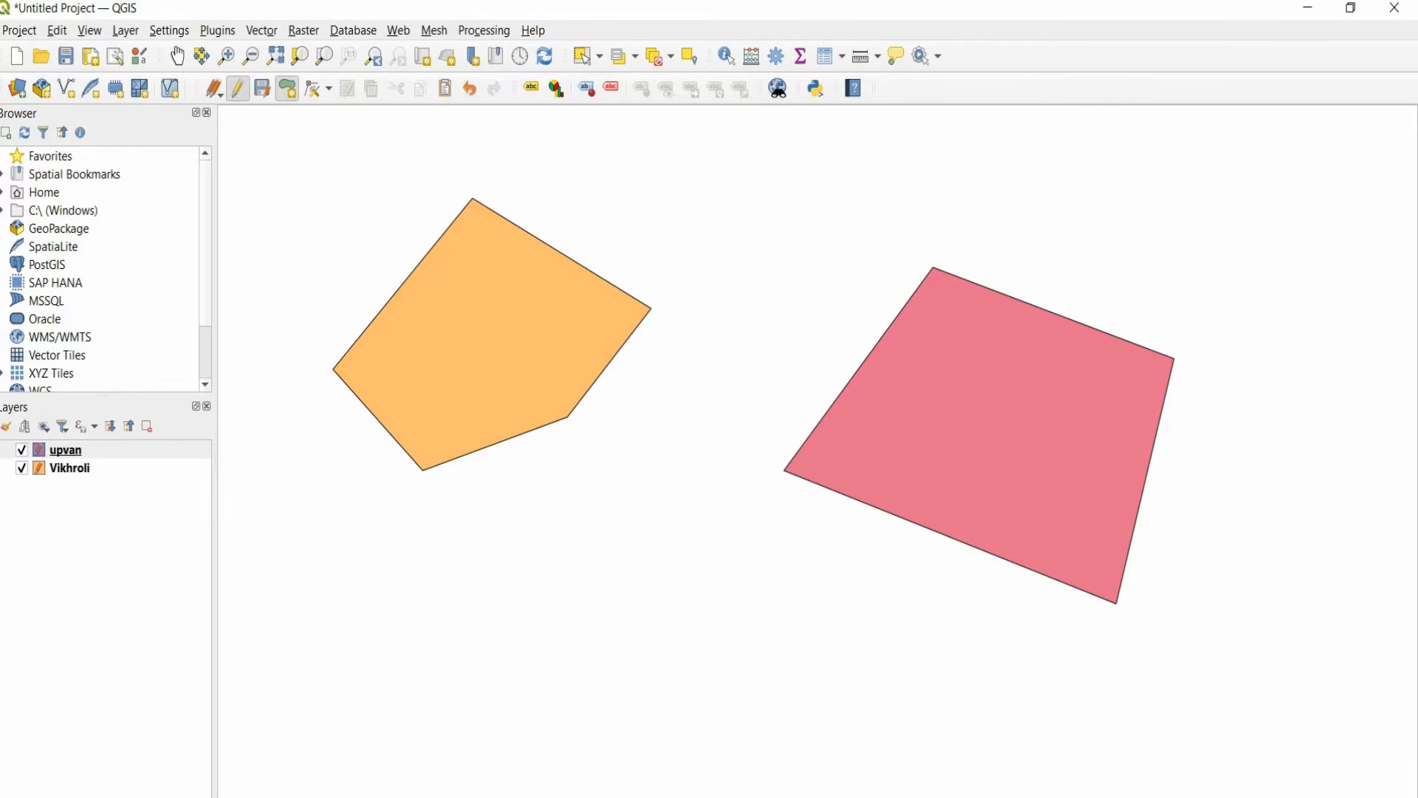
Change the upvan layer's fill symbol to the light green standard color and apply it.
right_click(83, 450)
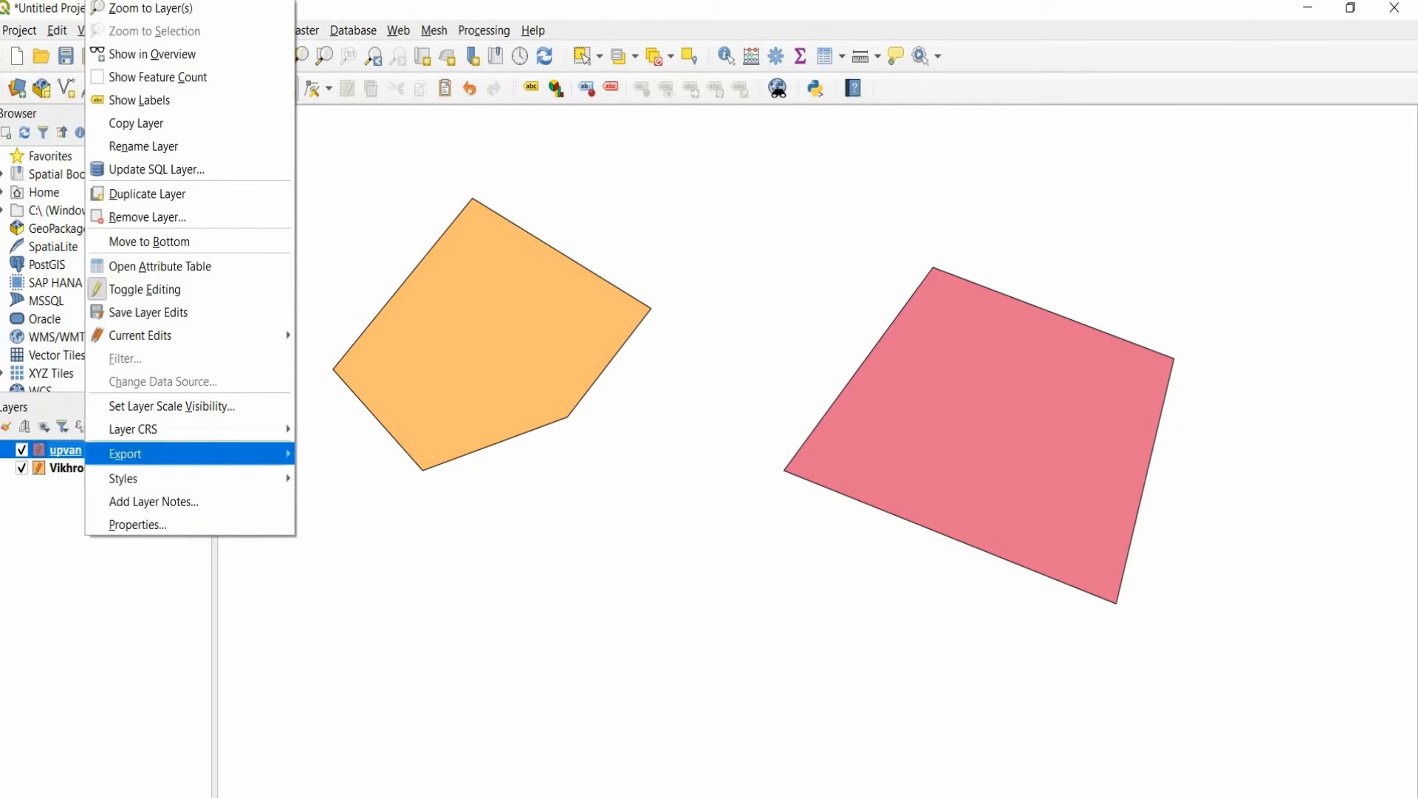
left_click(137, 524)
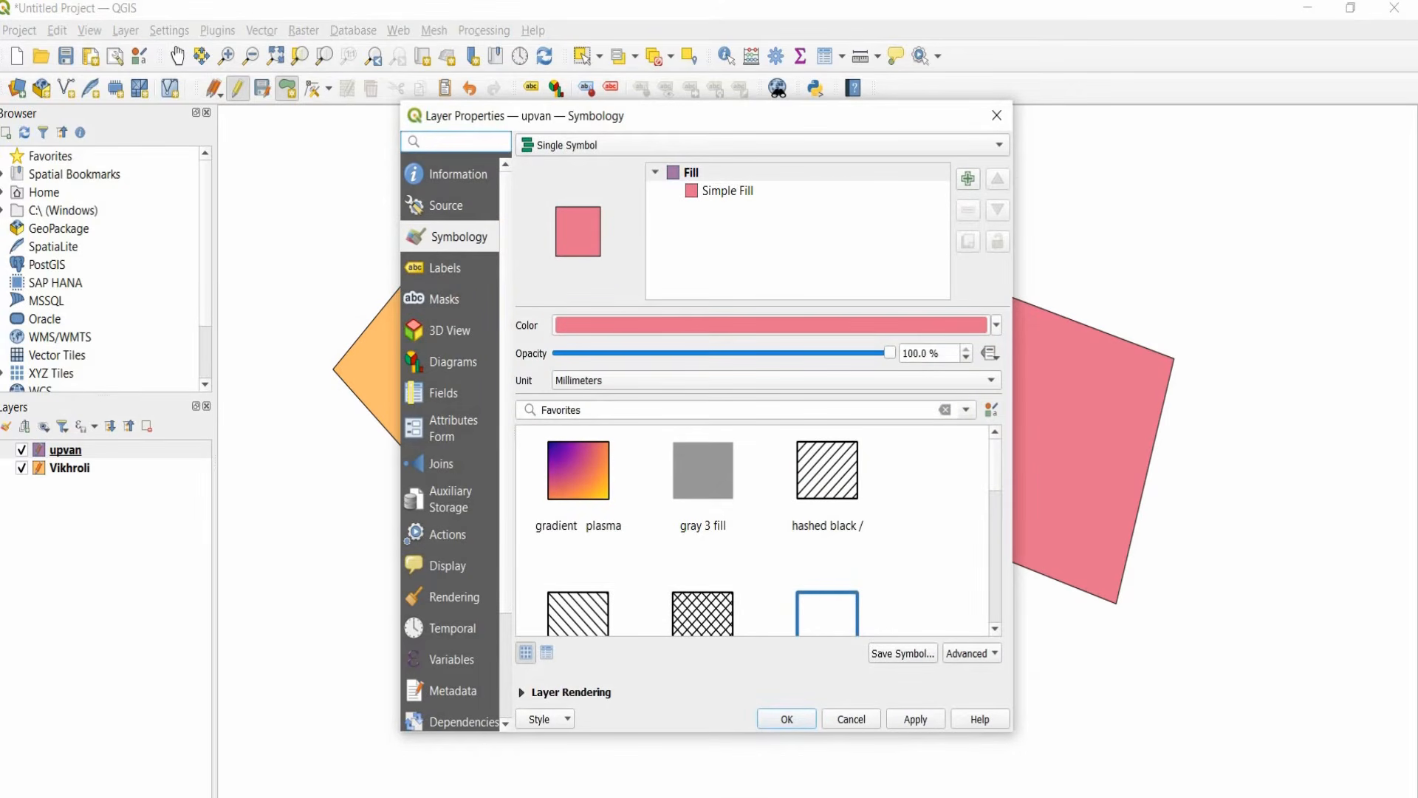
left_click(996, 325)
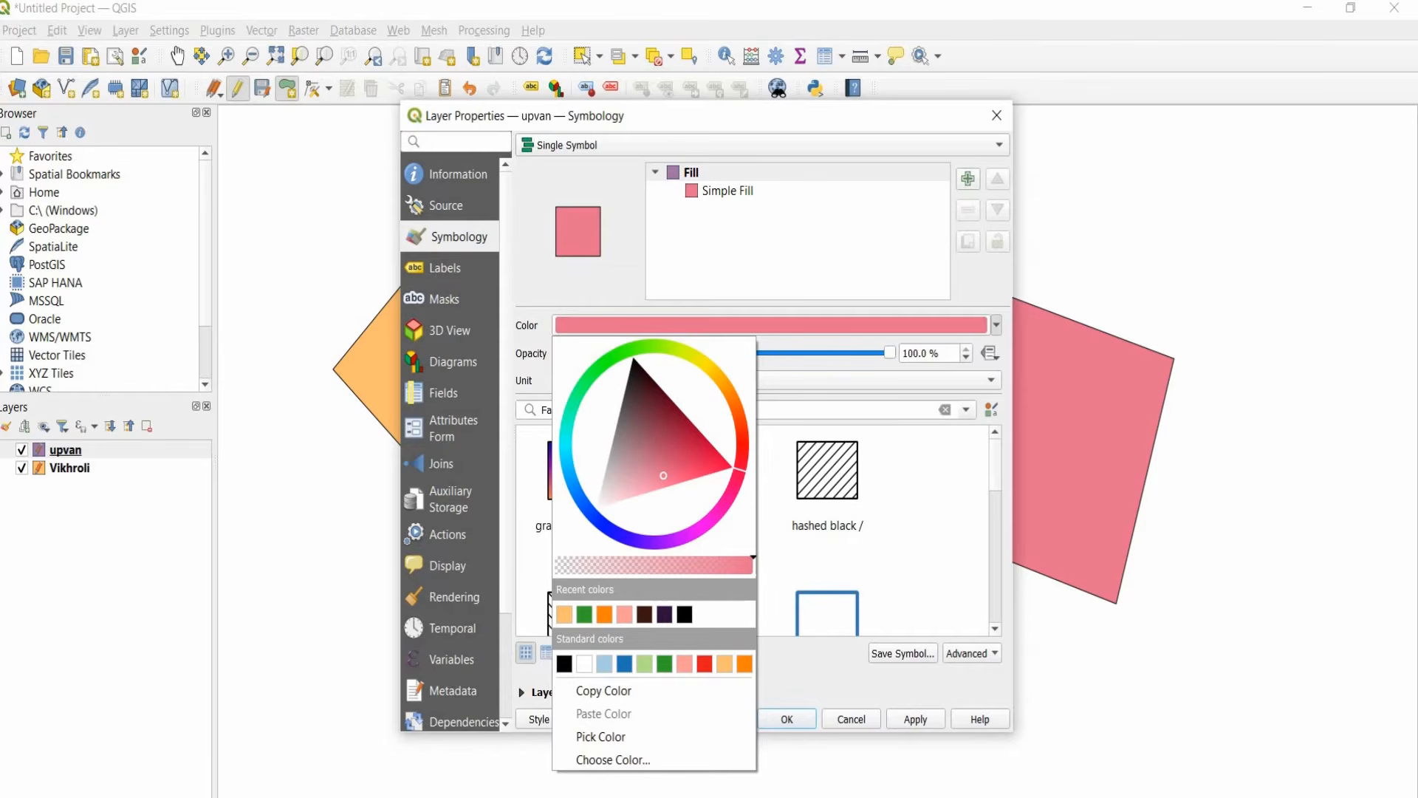
left_click(644, 663)
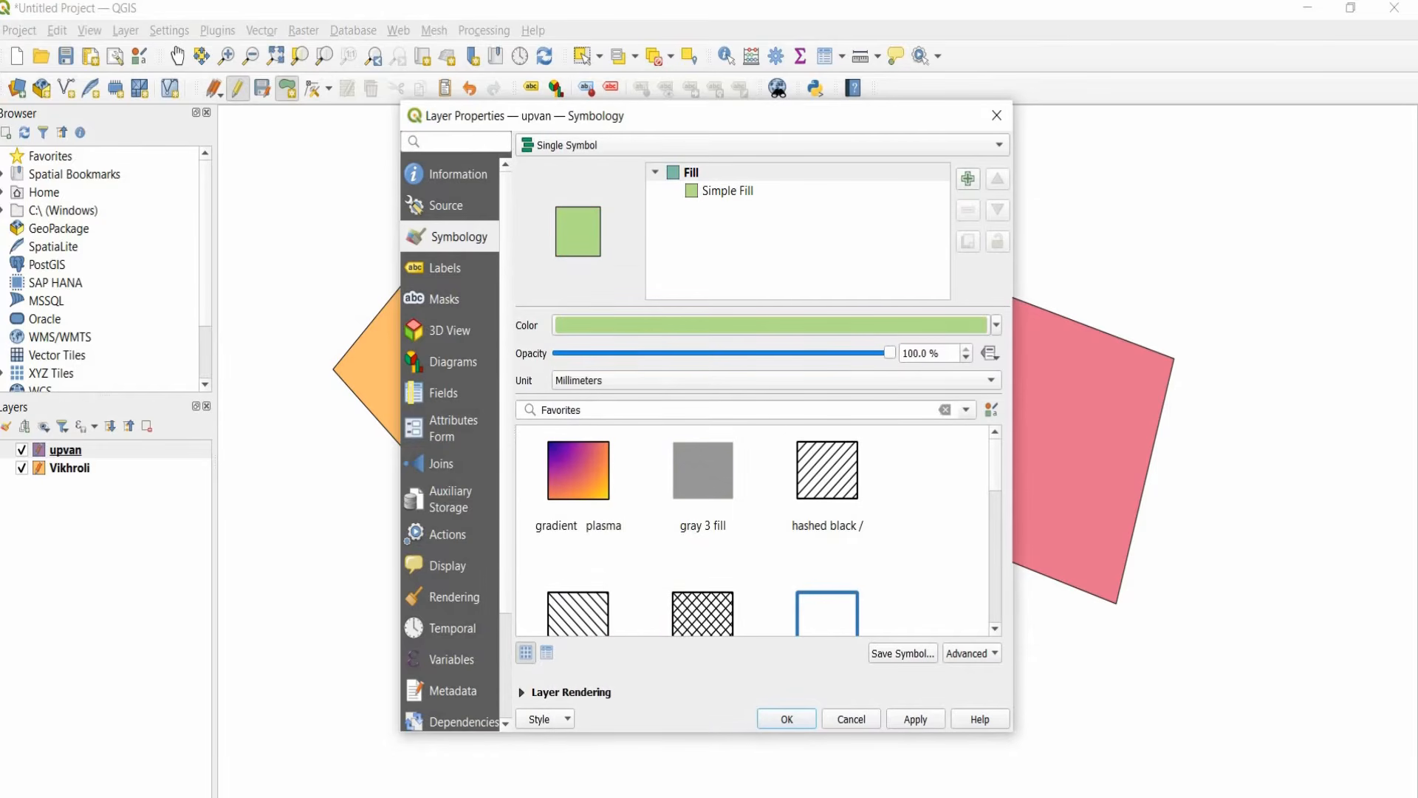
left_click(916, 719)
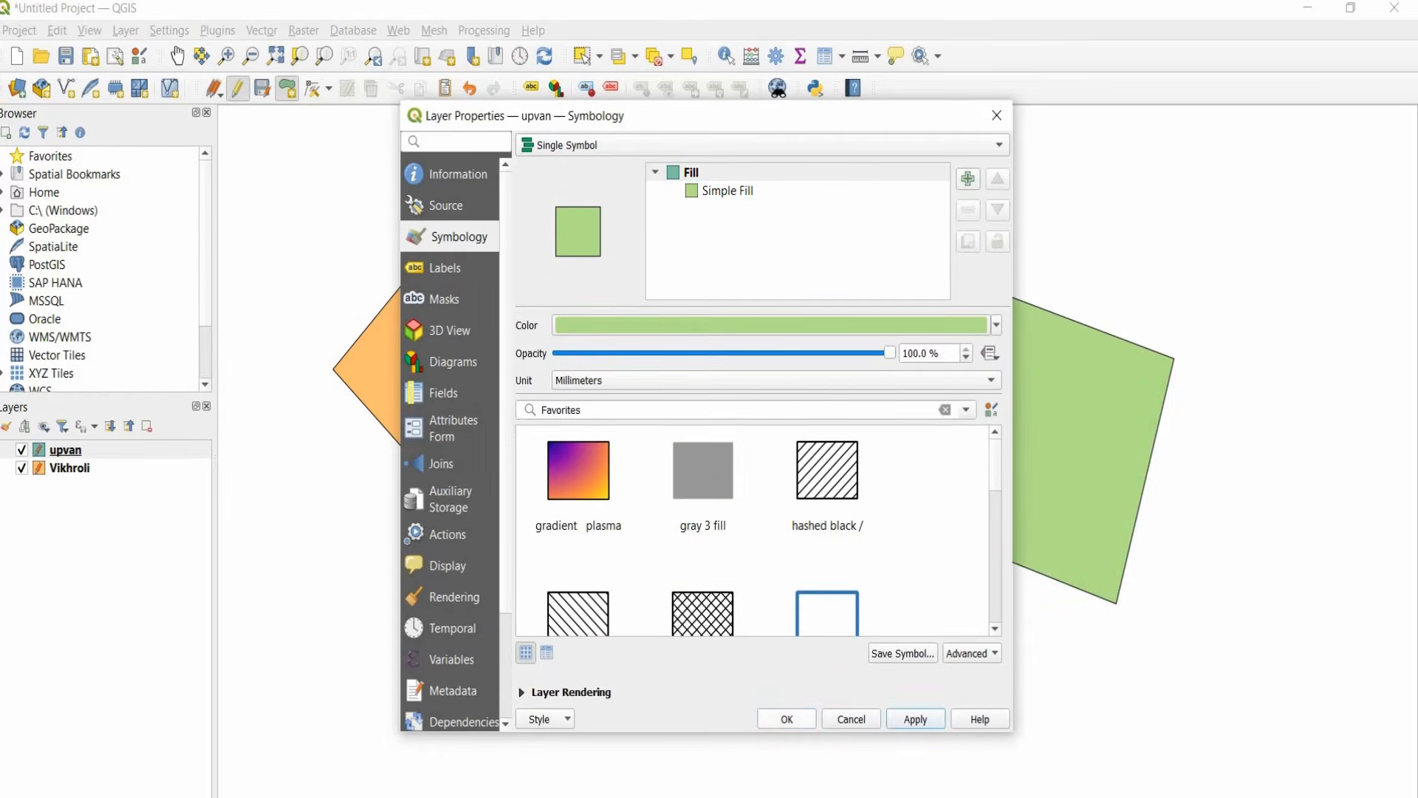
left_click(787, 719)
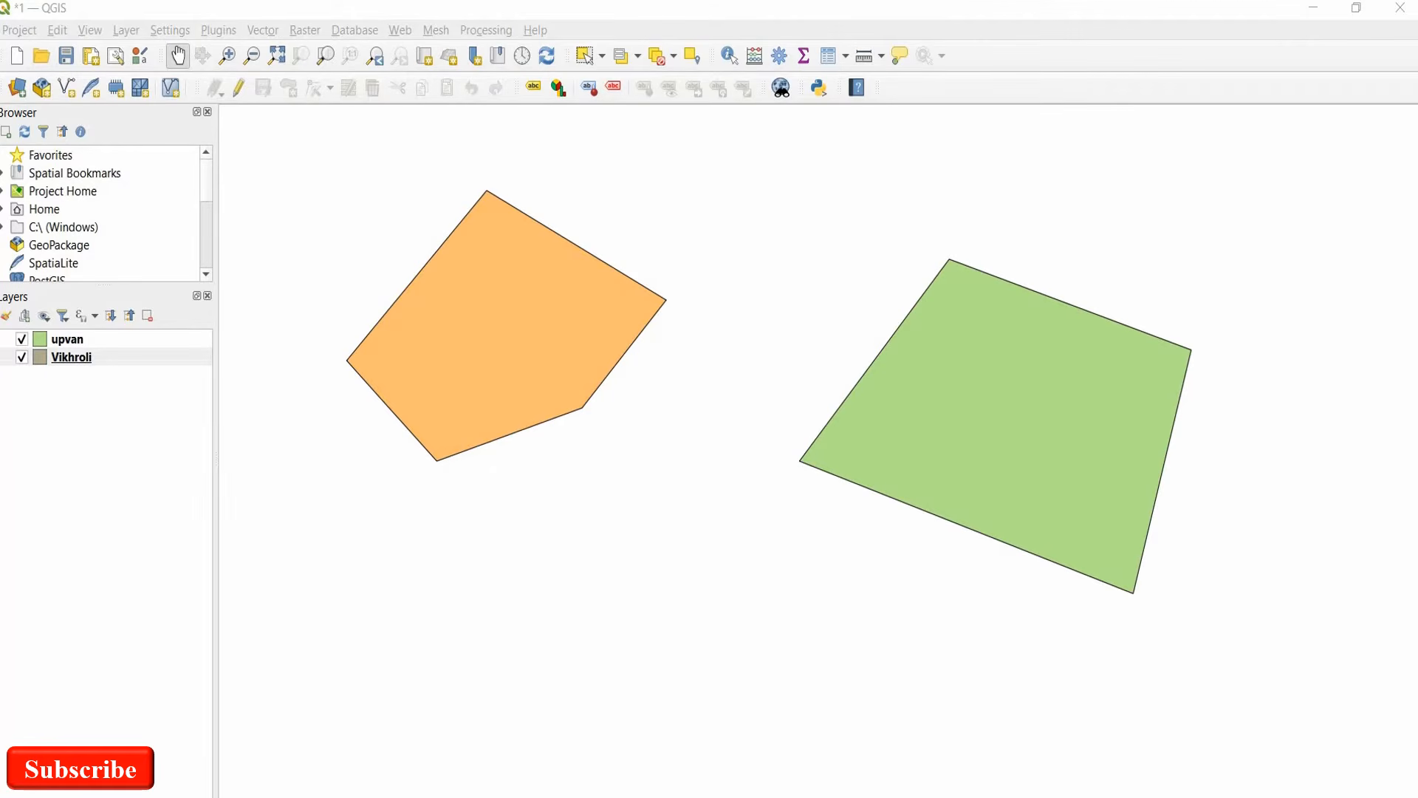
Start a new shapefile layer with the file name roadroutes and LineString as its geometry type.
left_click(126, 30)
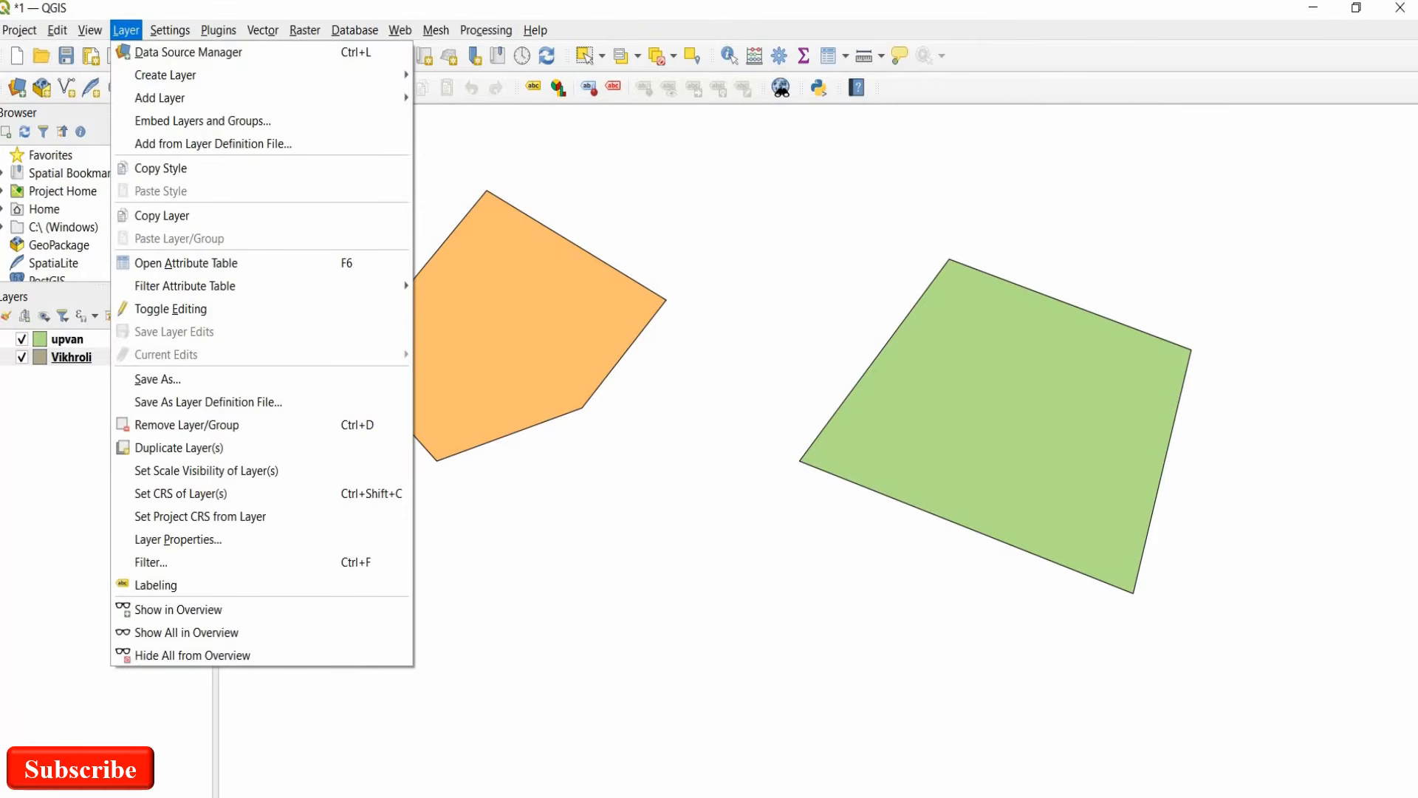
mouse_move(165, 75)
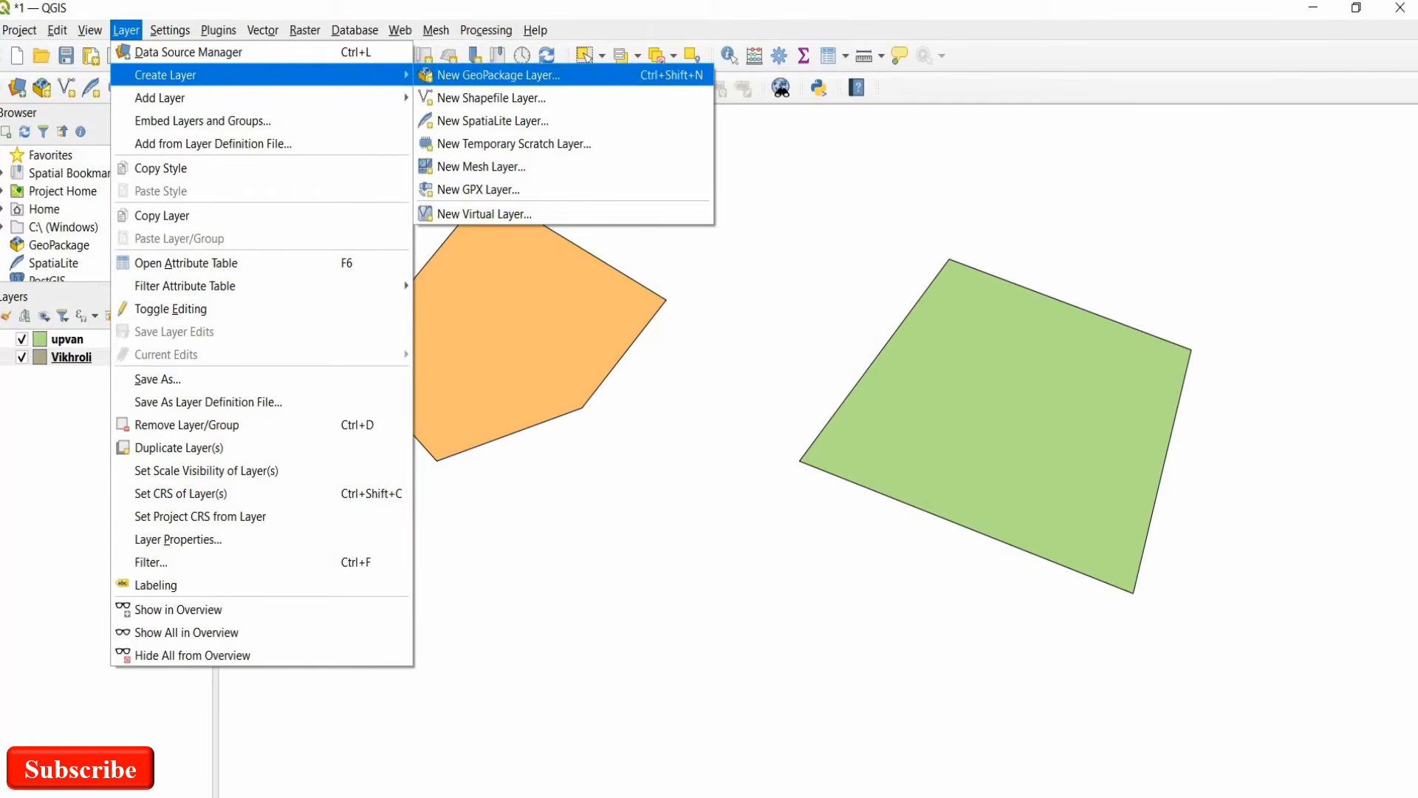
left_click(491, 97)
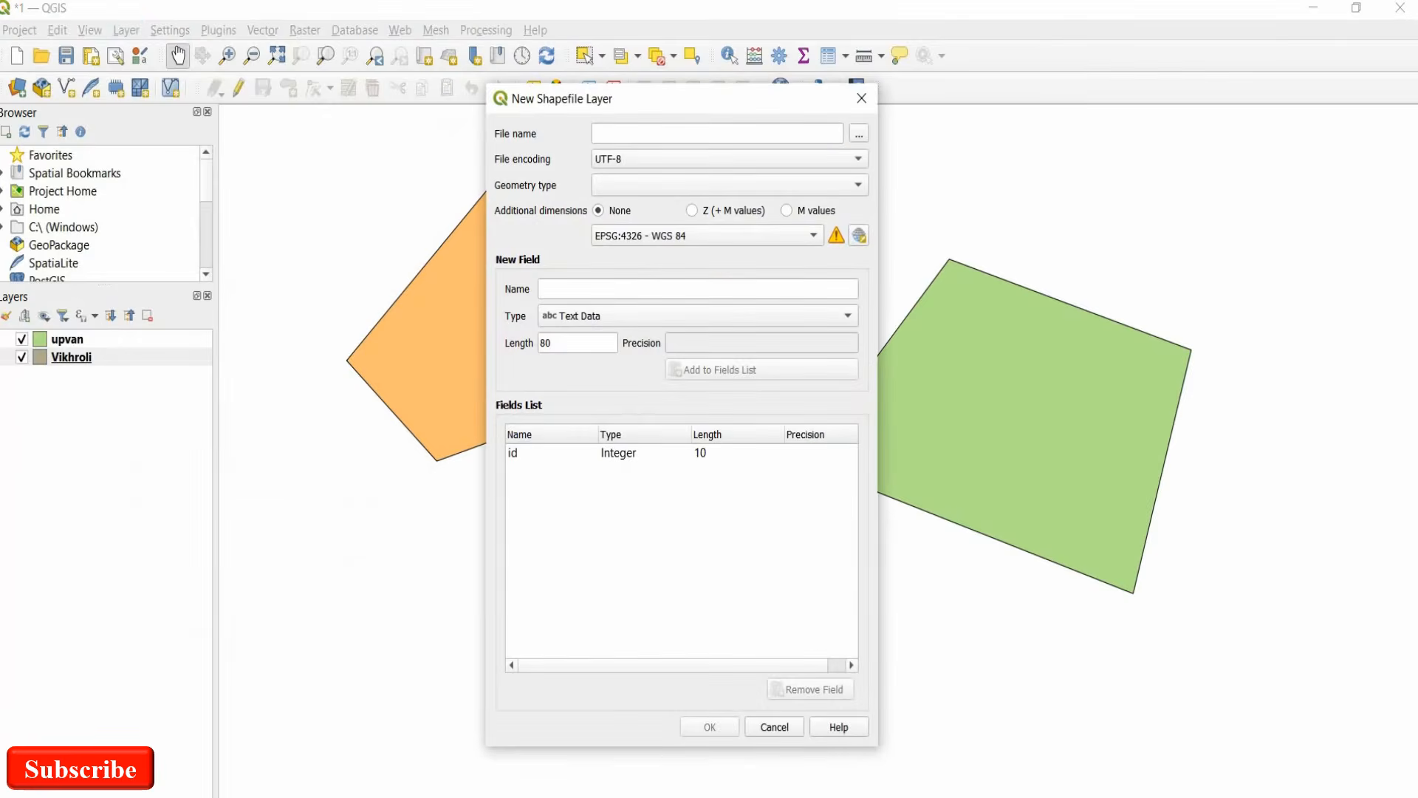
left_click(717, 134)
type("road")
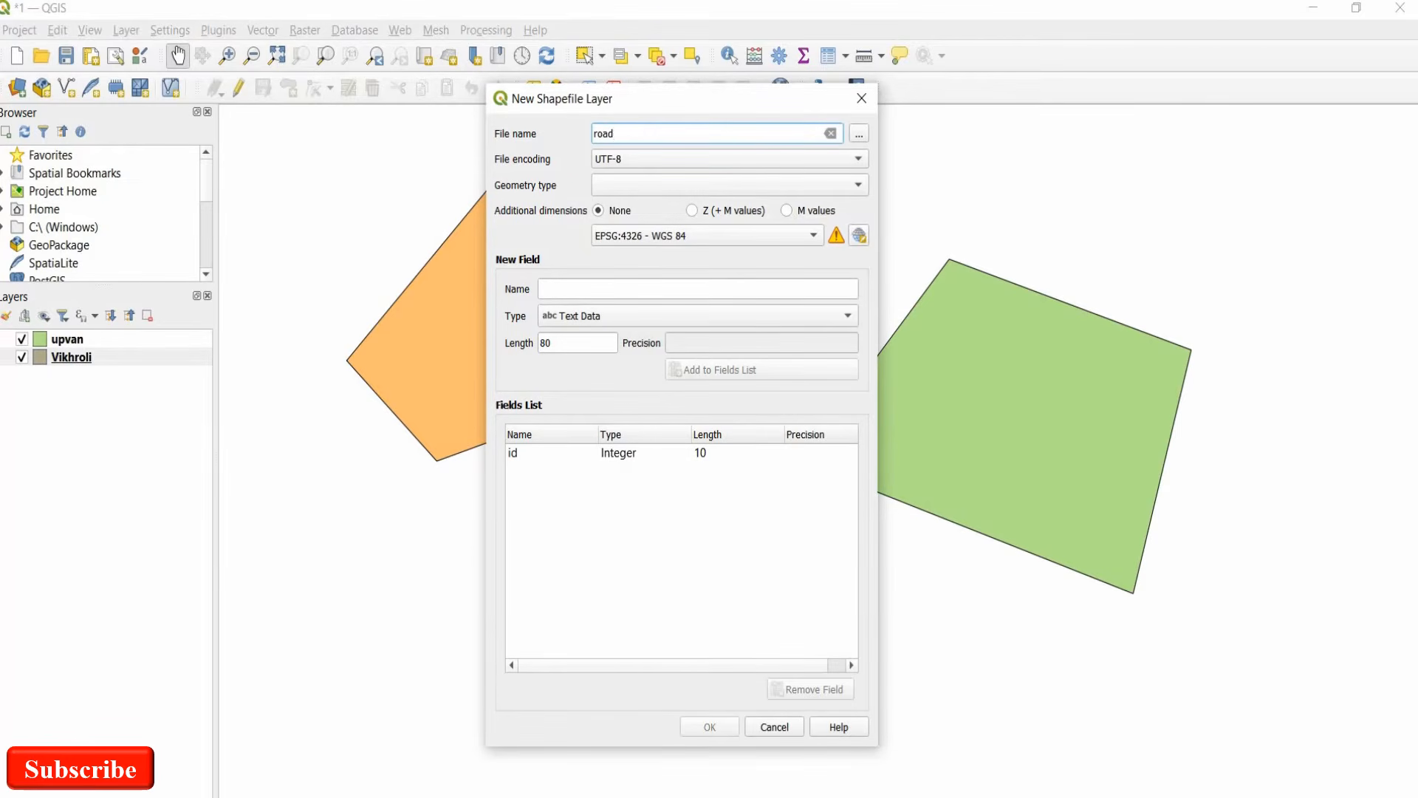
type("routes")
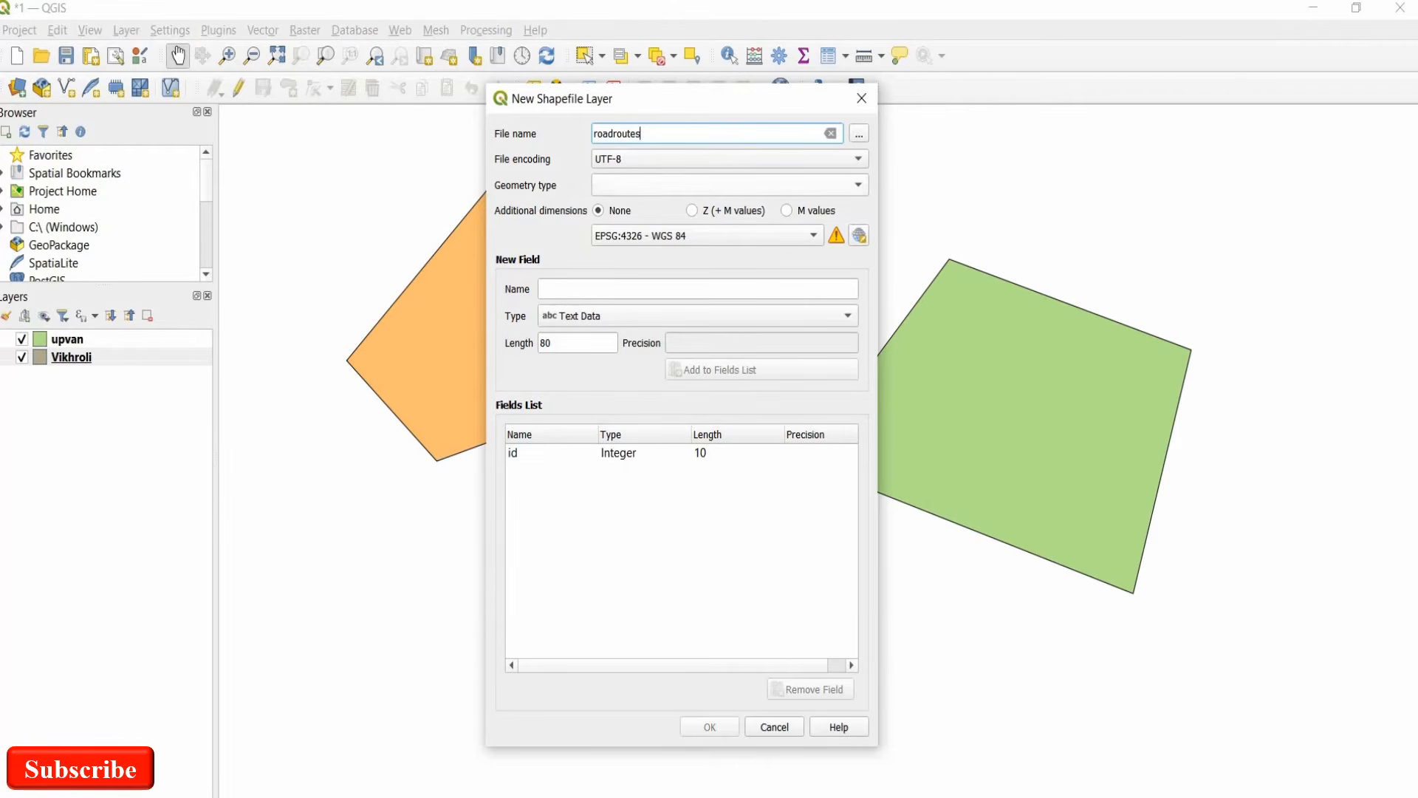
left_click(730, 185)
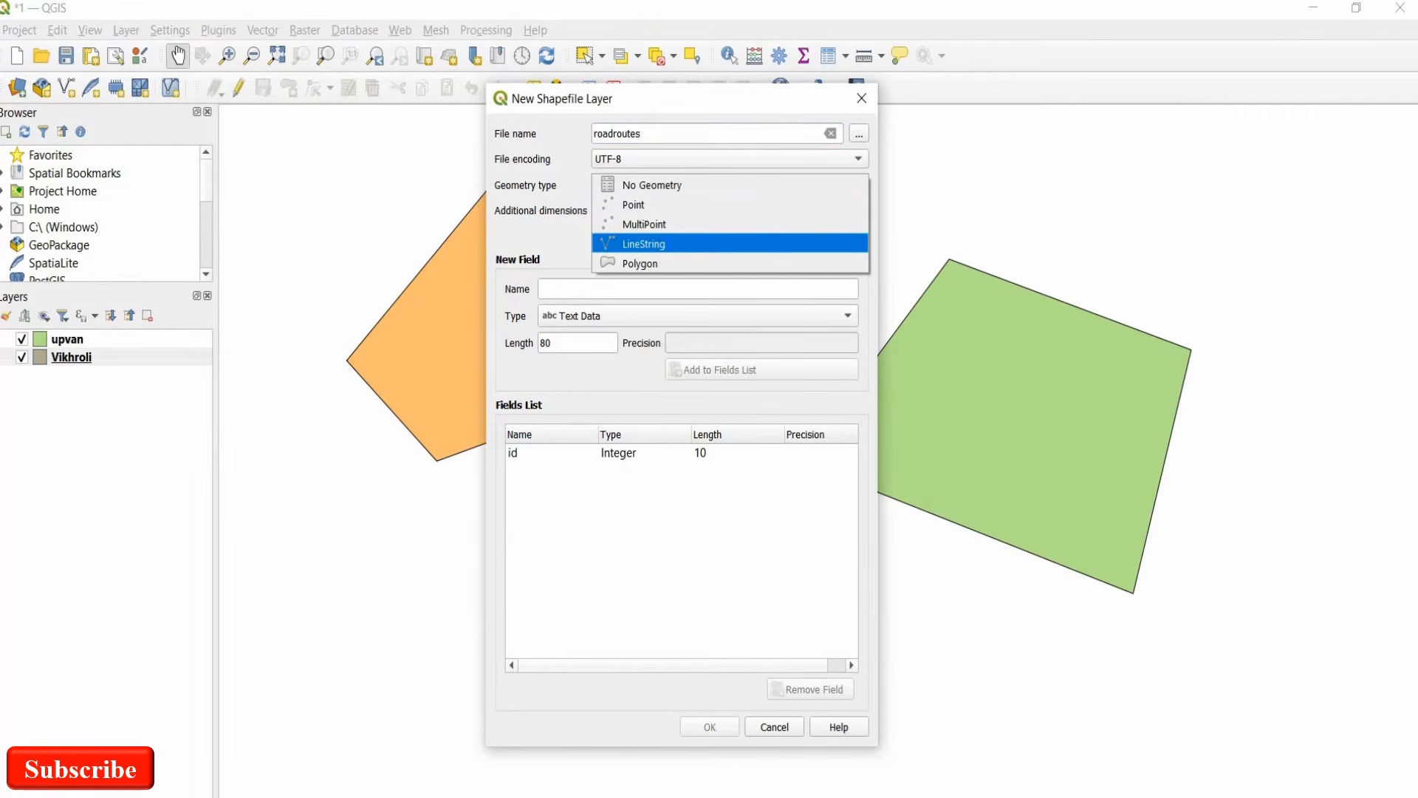
key("Return")
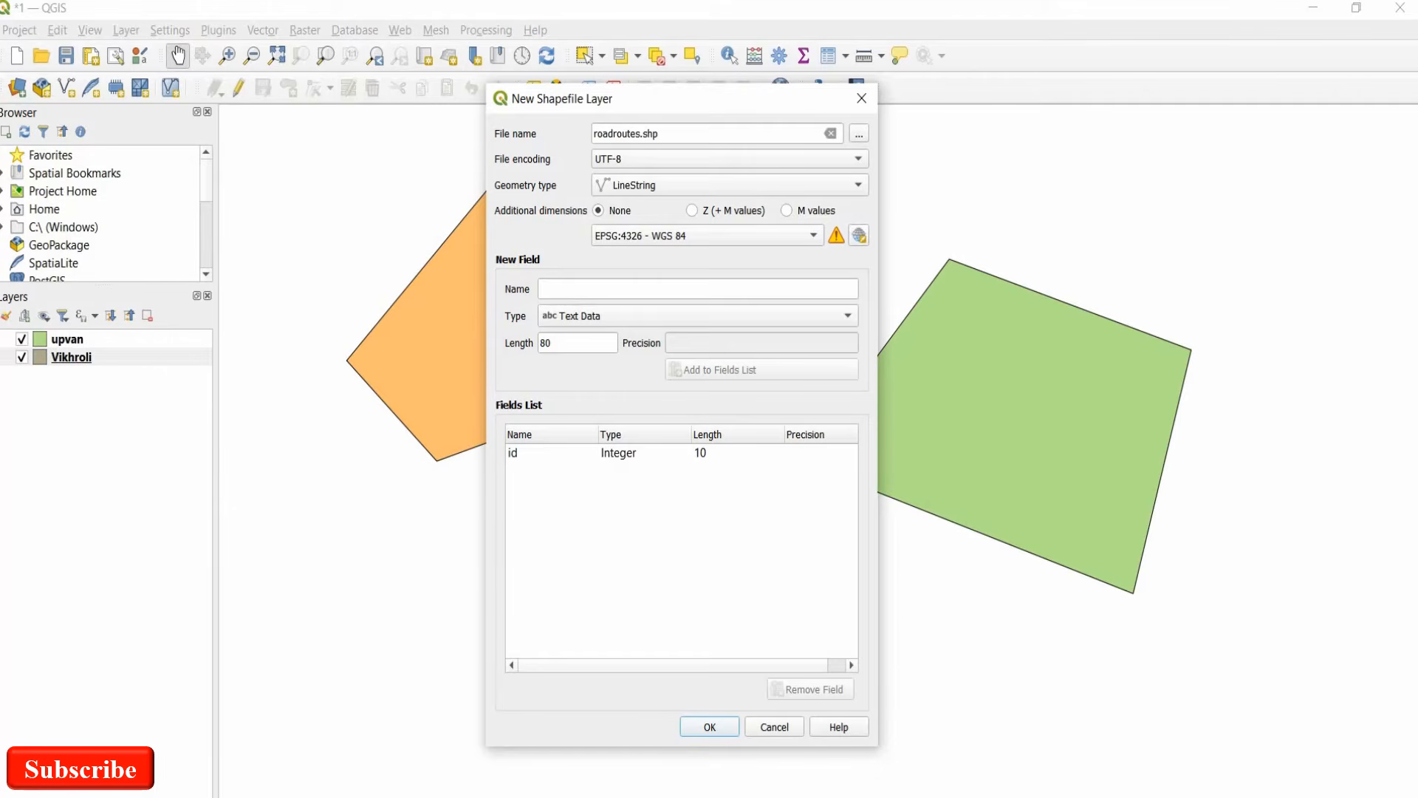
Add a Text Data field called Name to the roadroutes shapefile's fields and create the layer.
left_click(698, 288)
type("Name")
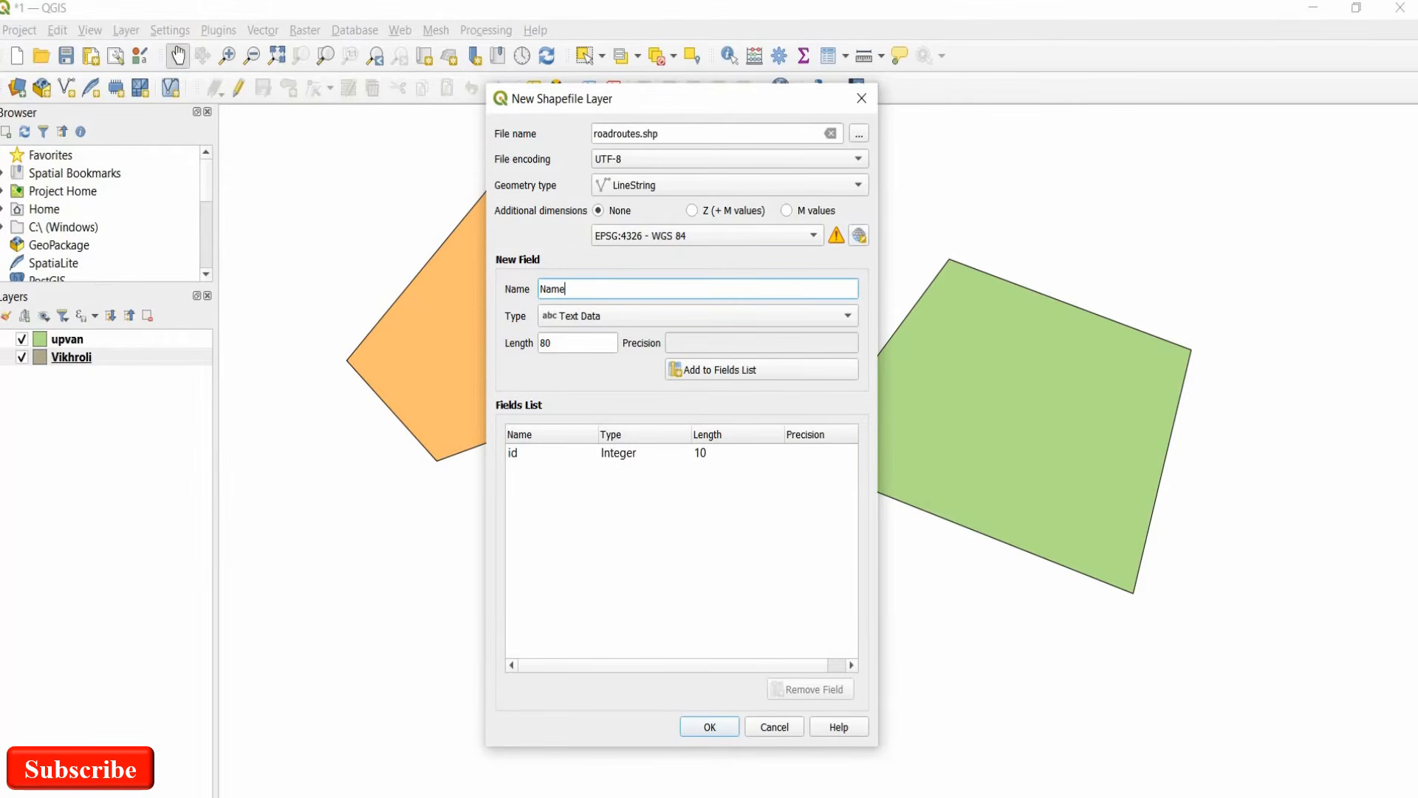
left_click(761, 369)
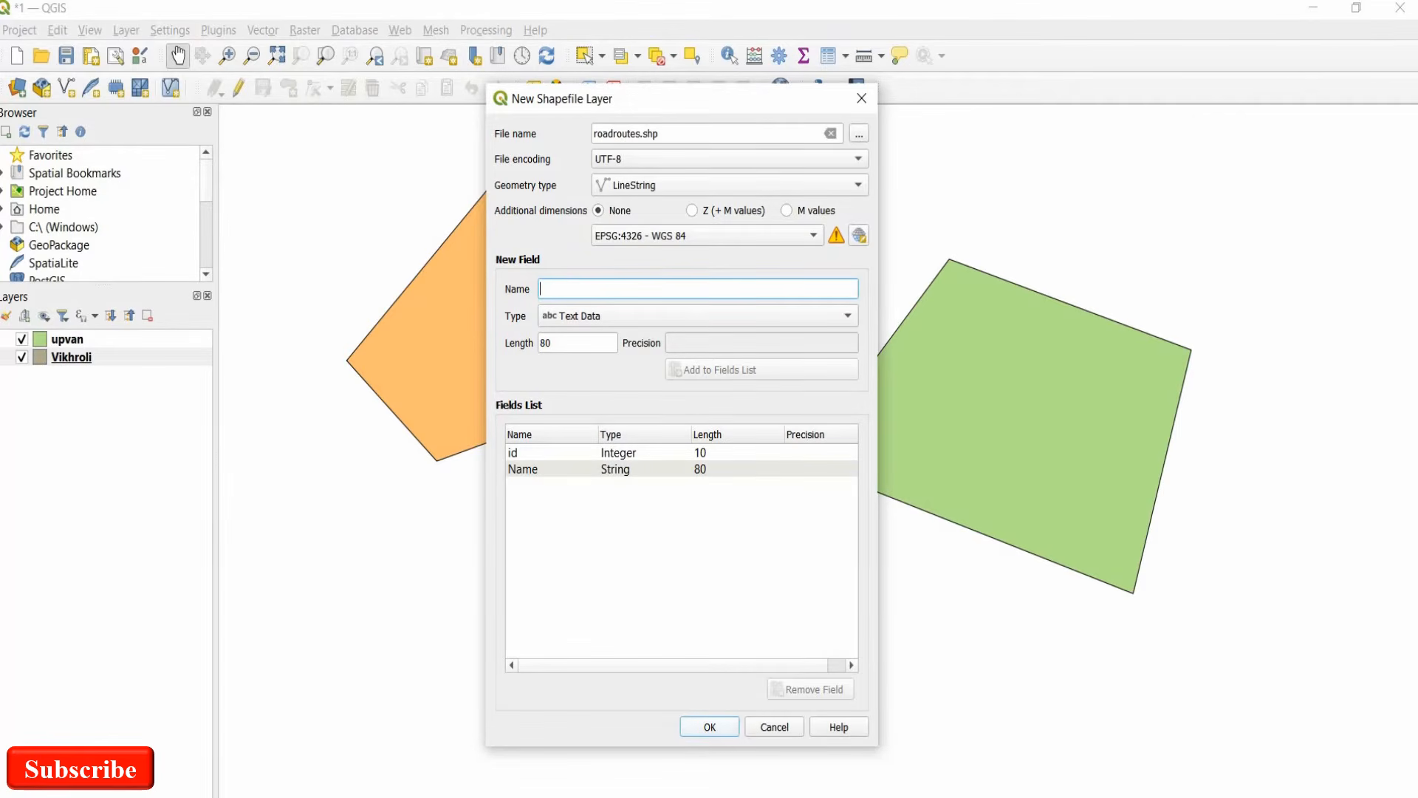
key("Return")
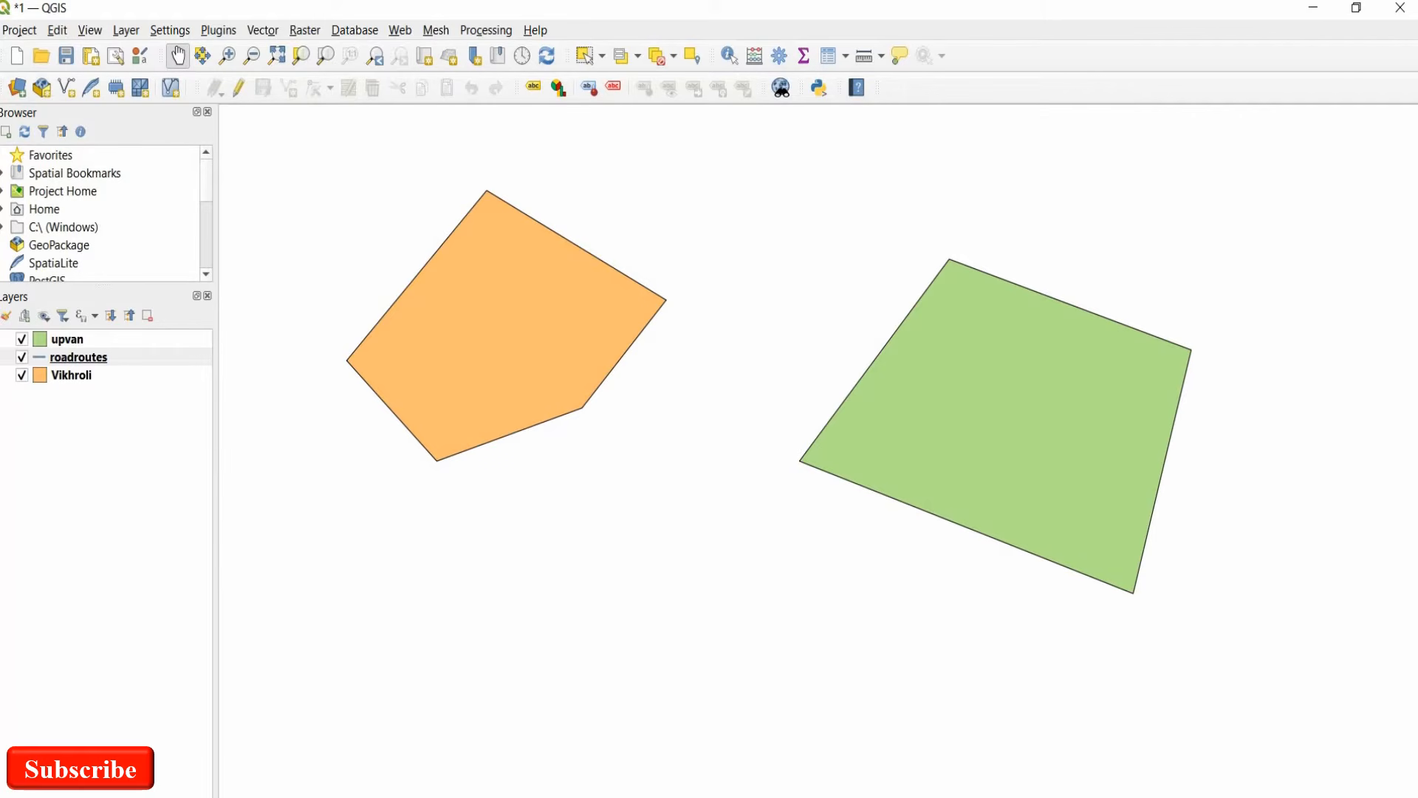
Enable editing on the roadroutes layer and draw a straight diagonal line between the Vikhroli and upvan polygons.
left_click(239, 88)
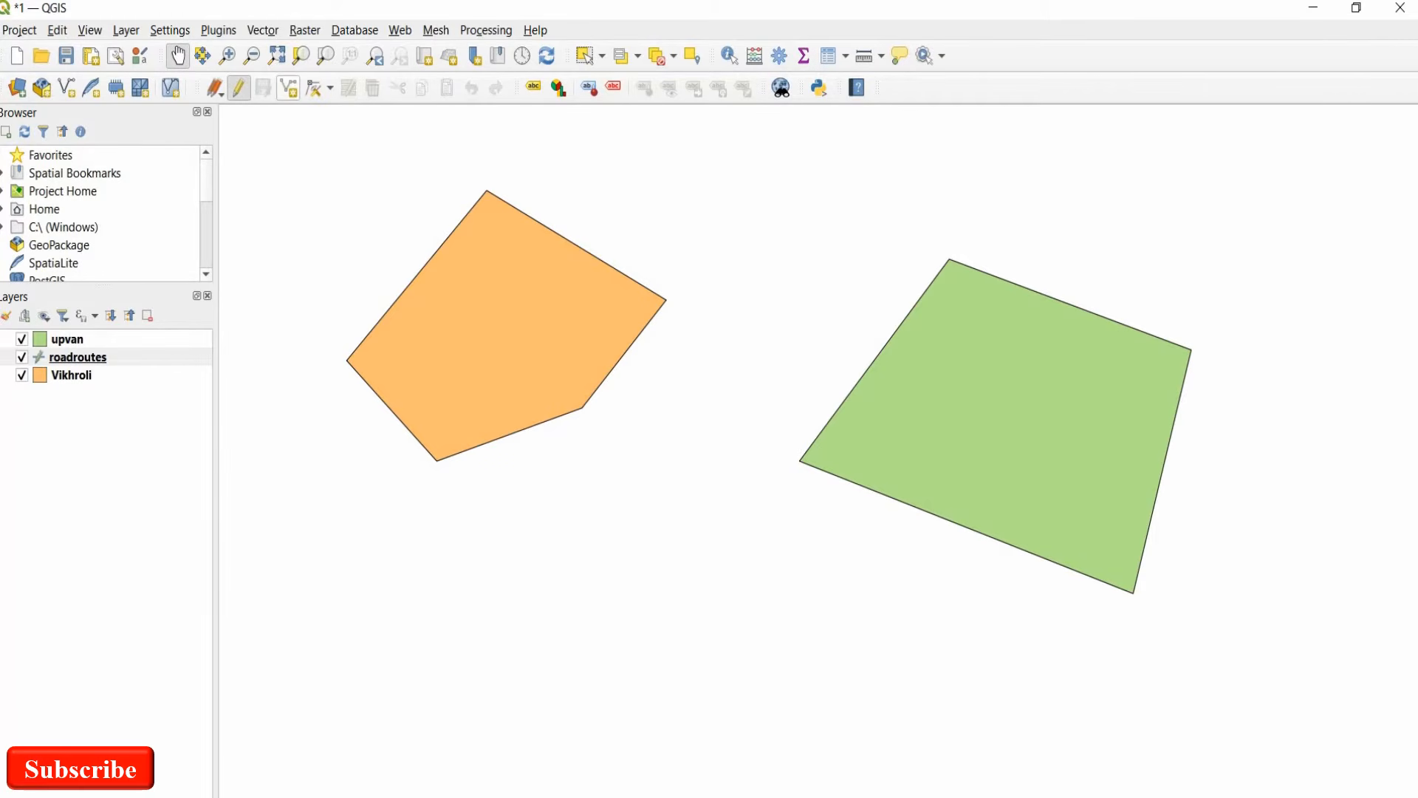
left_click(289, 87)
left_click(473, 677)
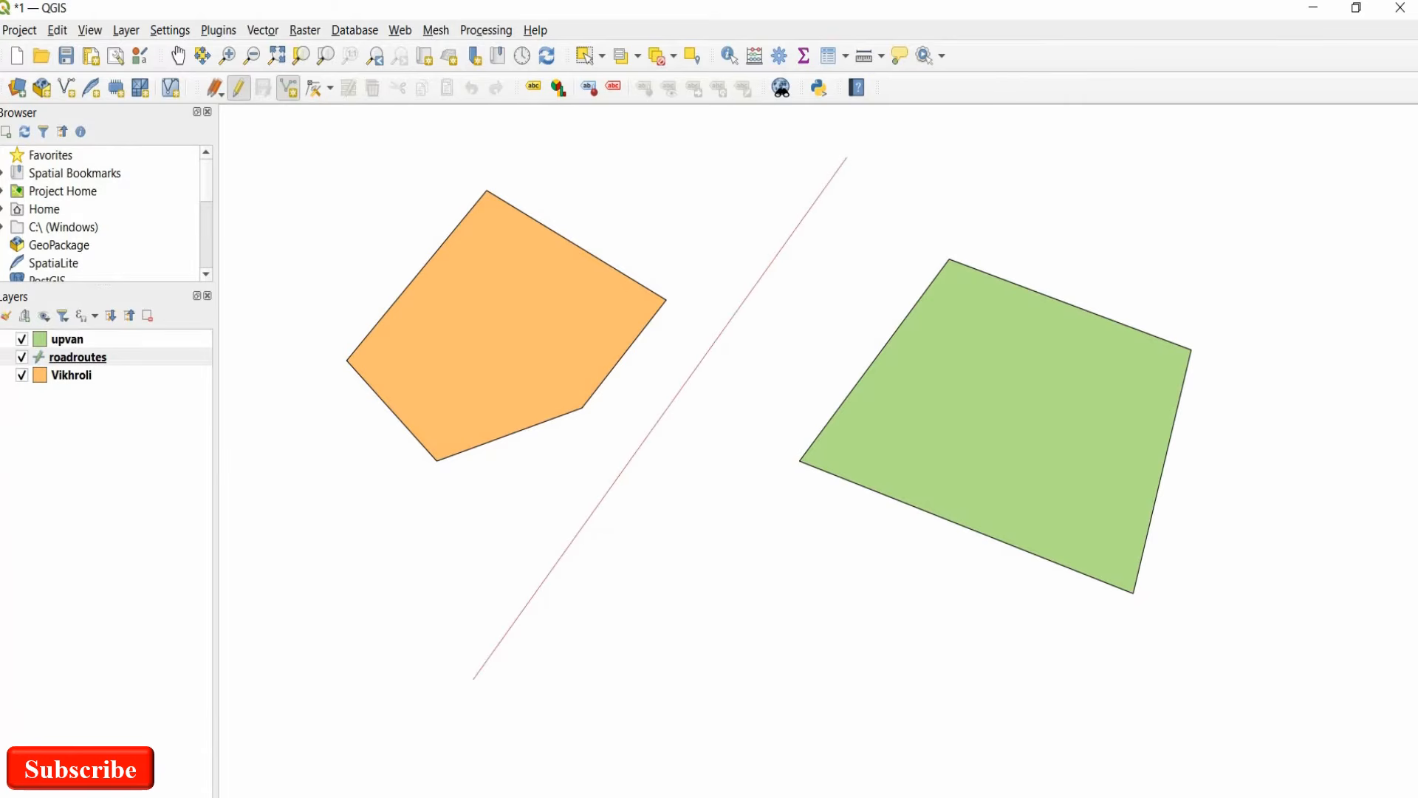
right_click(474, 678)
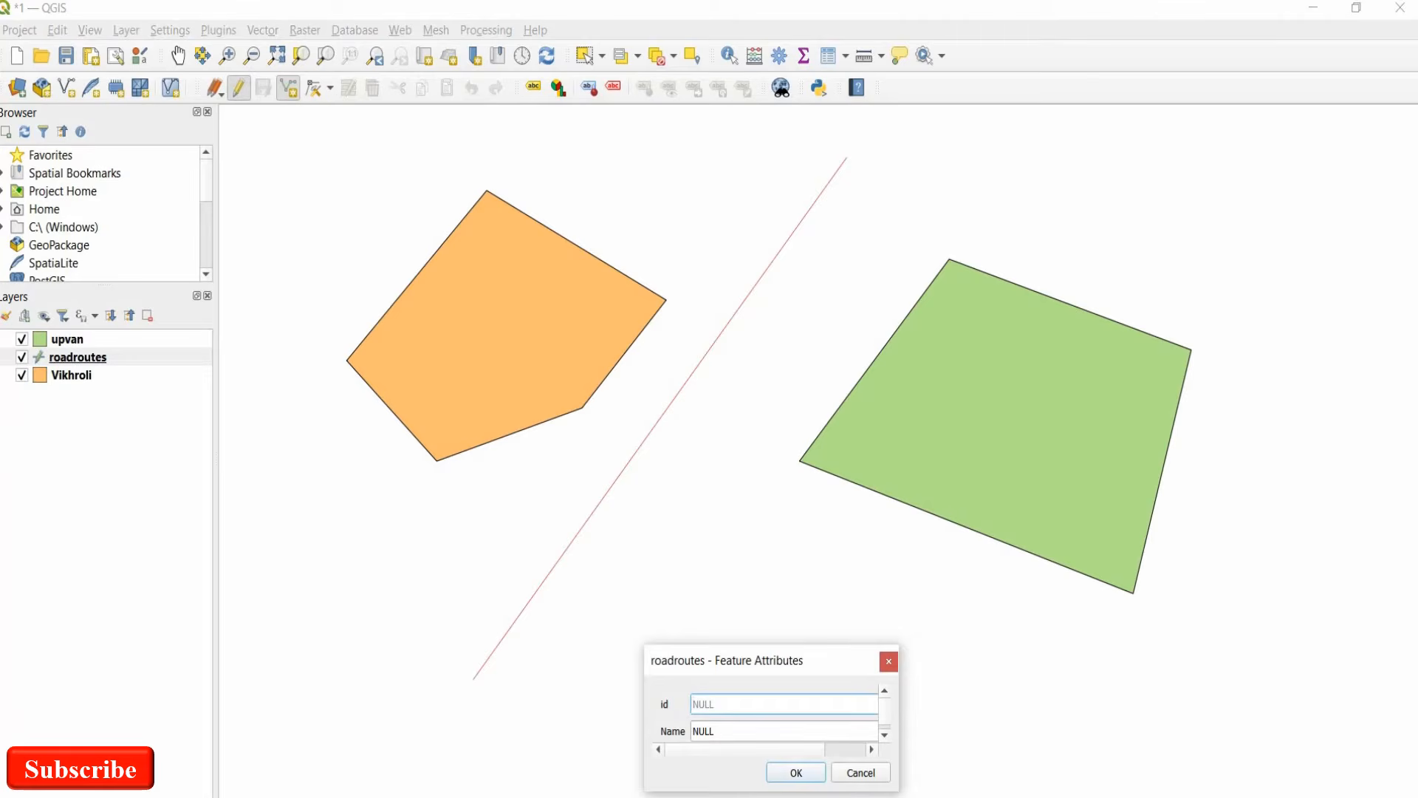
Give the new roadroutes line feature id 1 and the name LBS1, and save its attributes.
left_click_drag(768, 661, 754, 528)
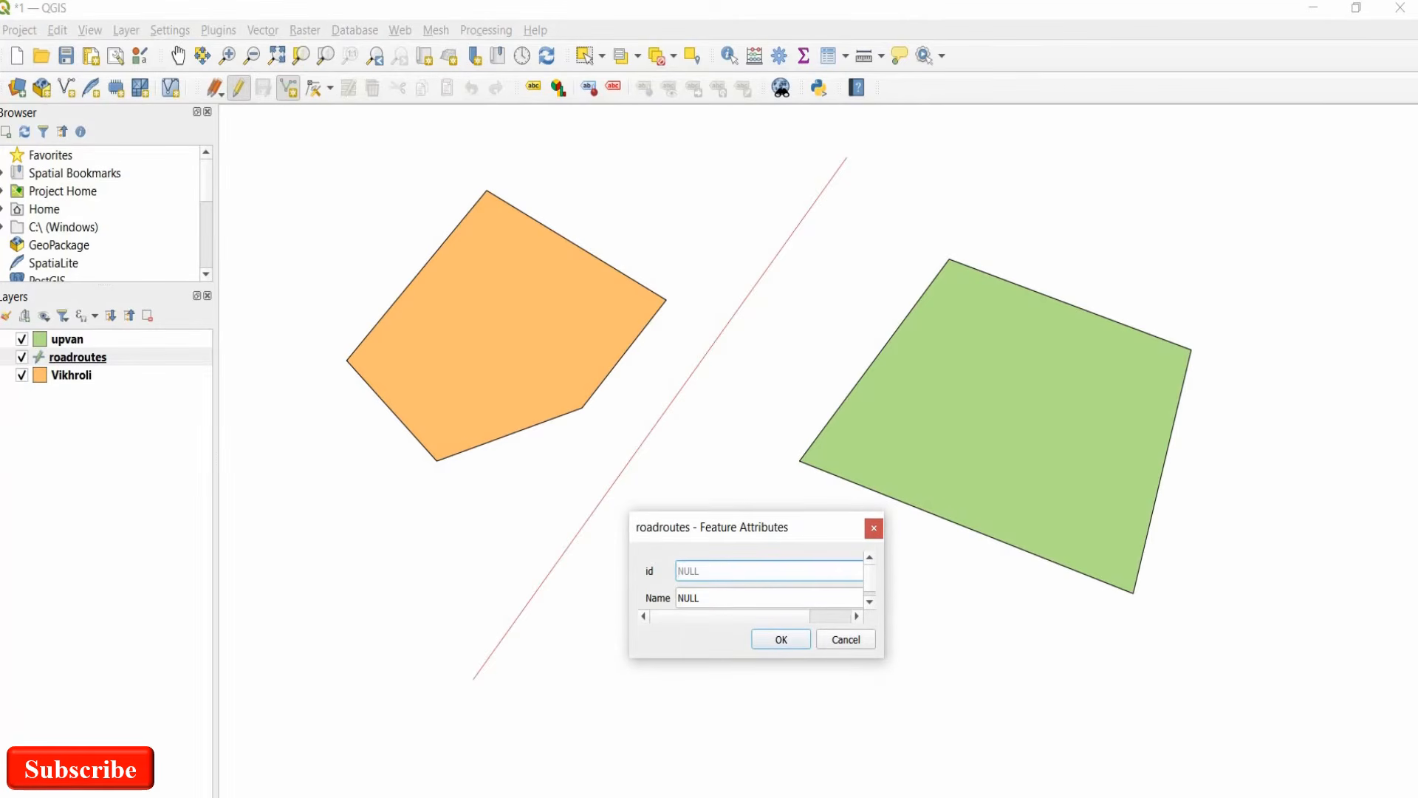
type("1")
key("Tab")
type("LBS")
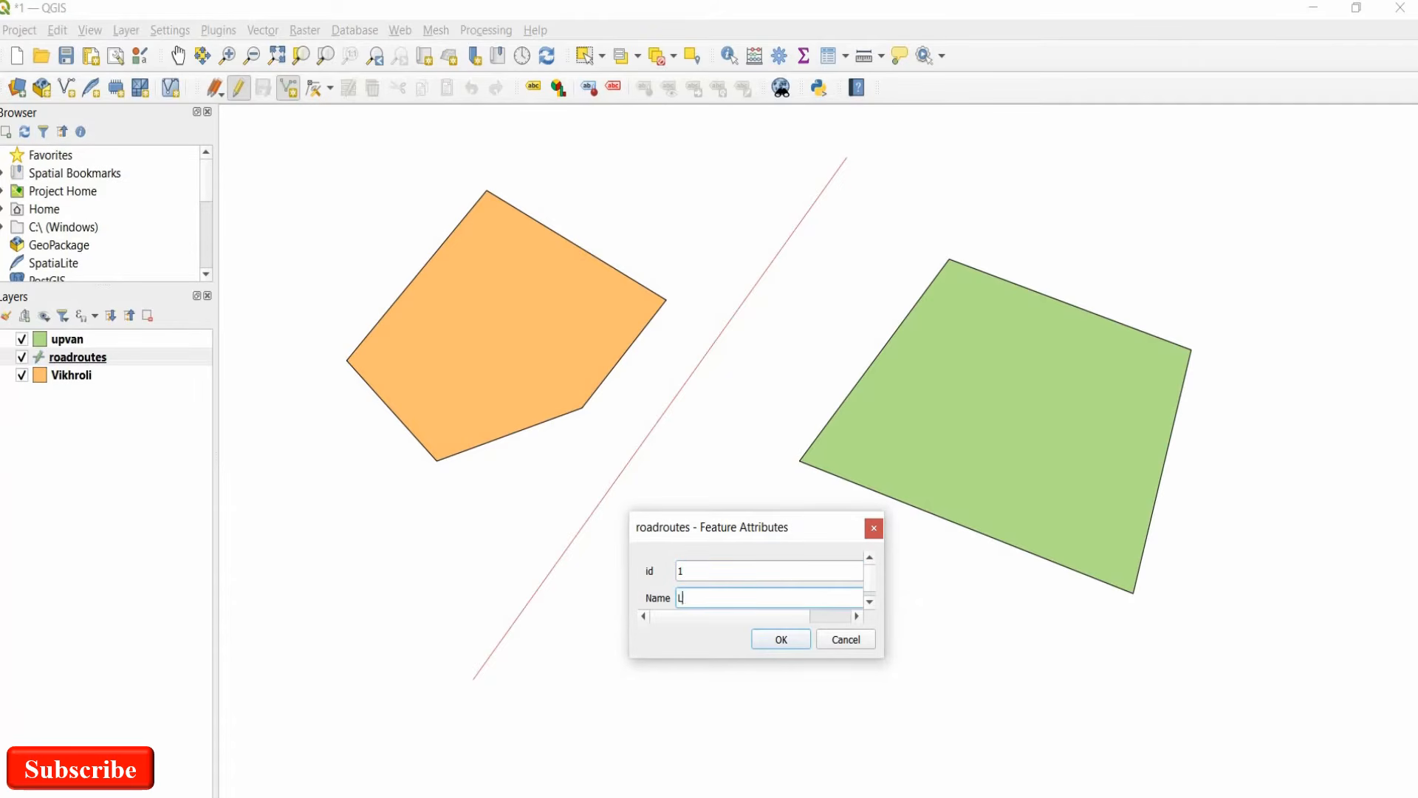
type("1")
key("Return")
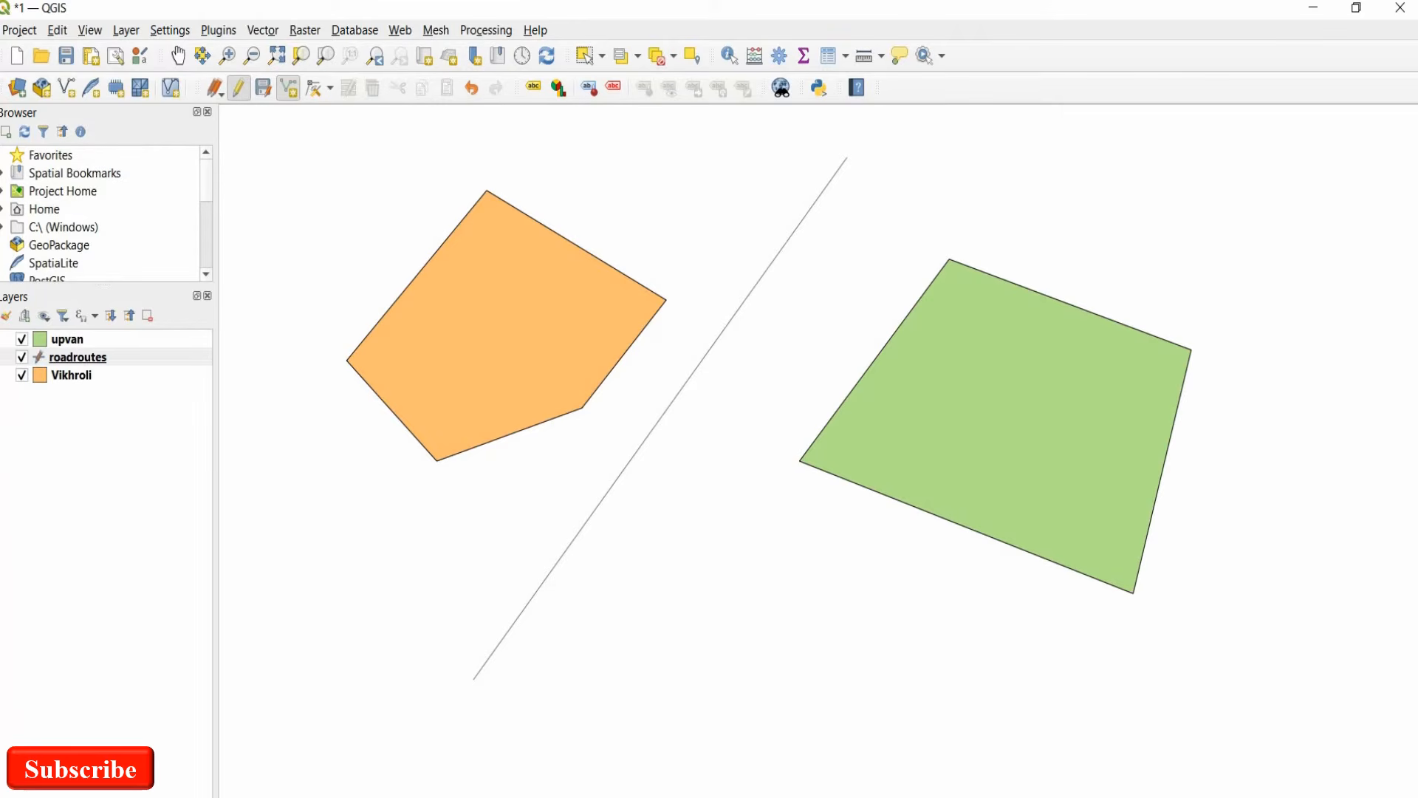
Style the roadroutes layer with the topo road line symbol from the Favorites and apply it.
right_click(159, 357)
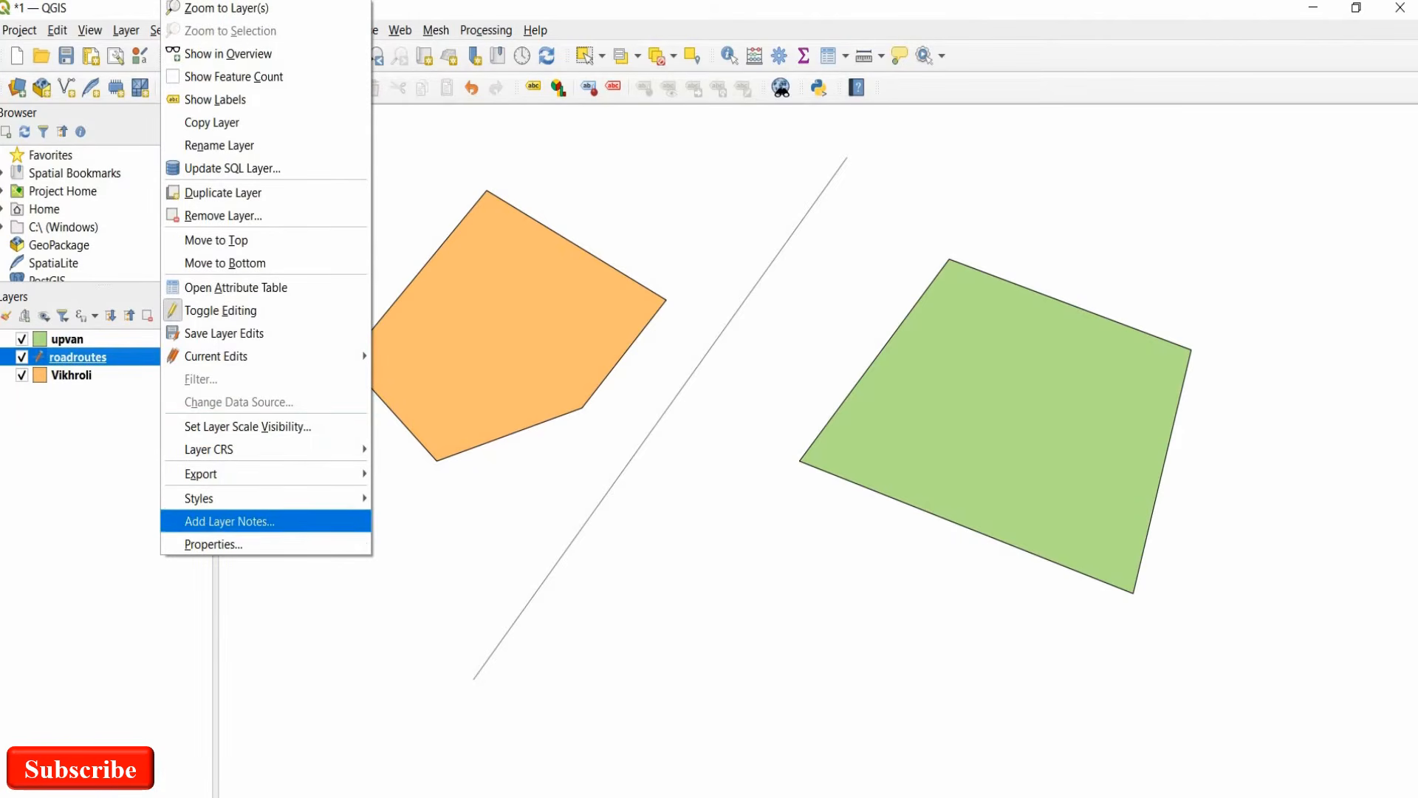
left_click(214, 545)
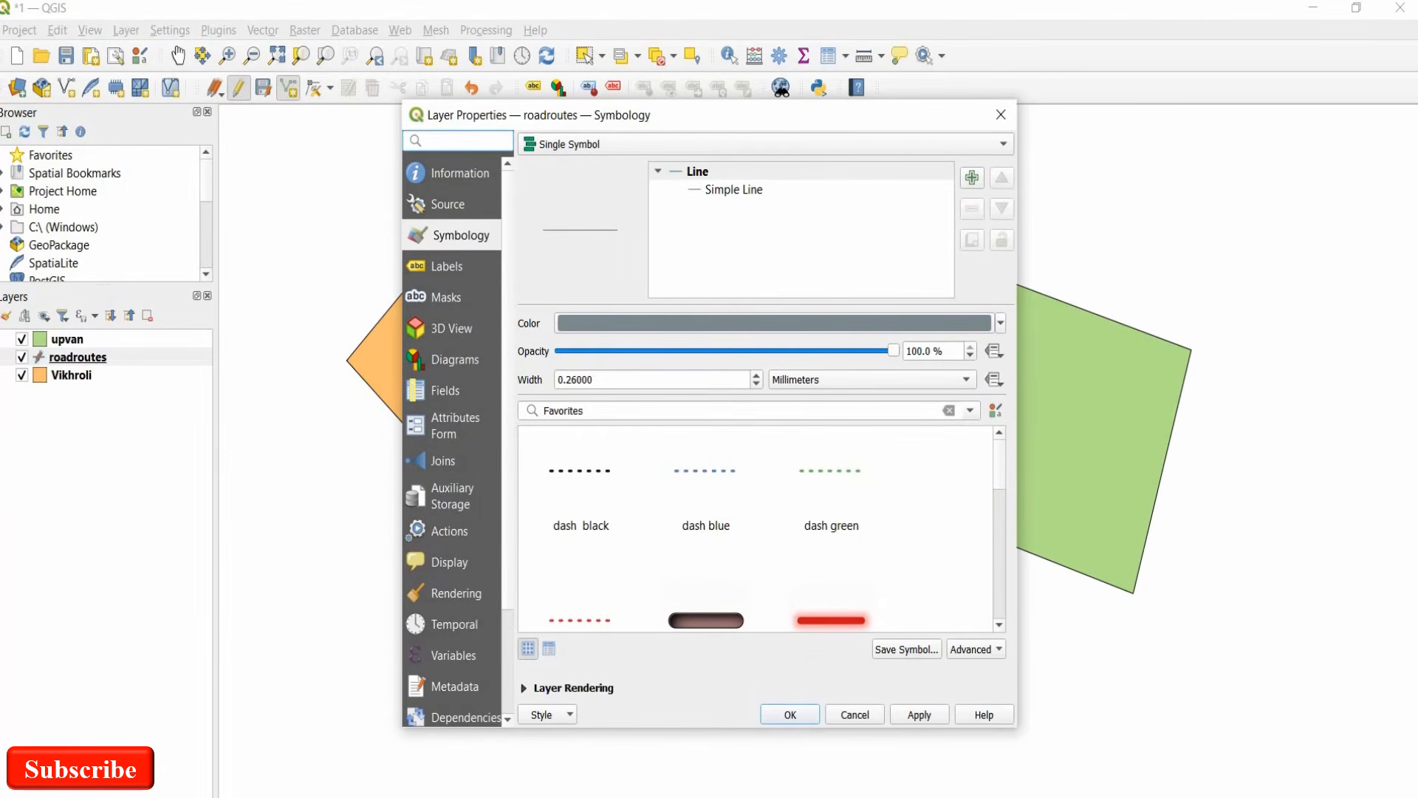
left_click(1001, 323)
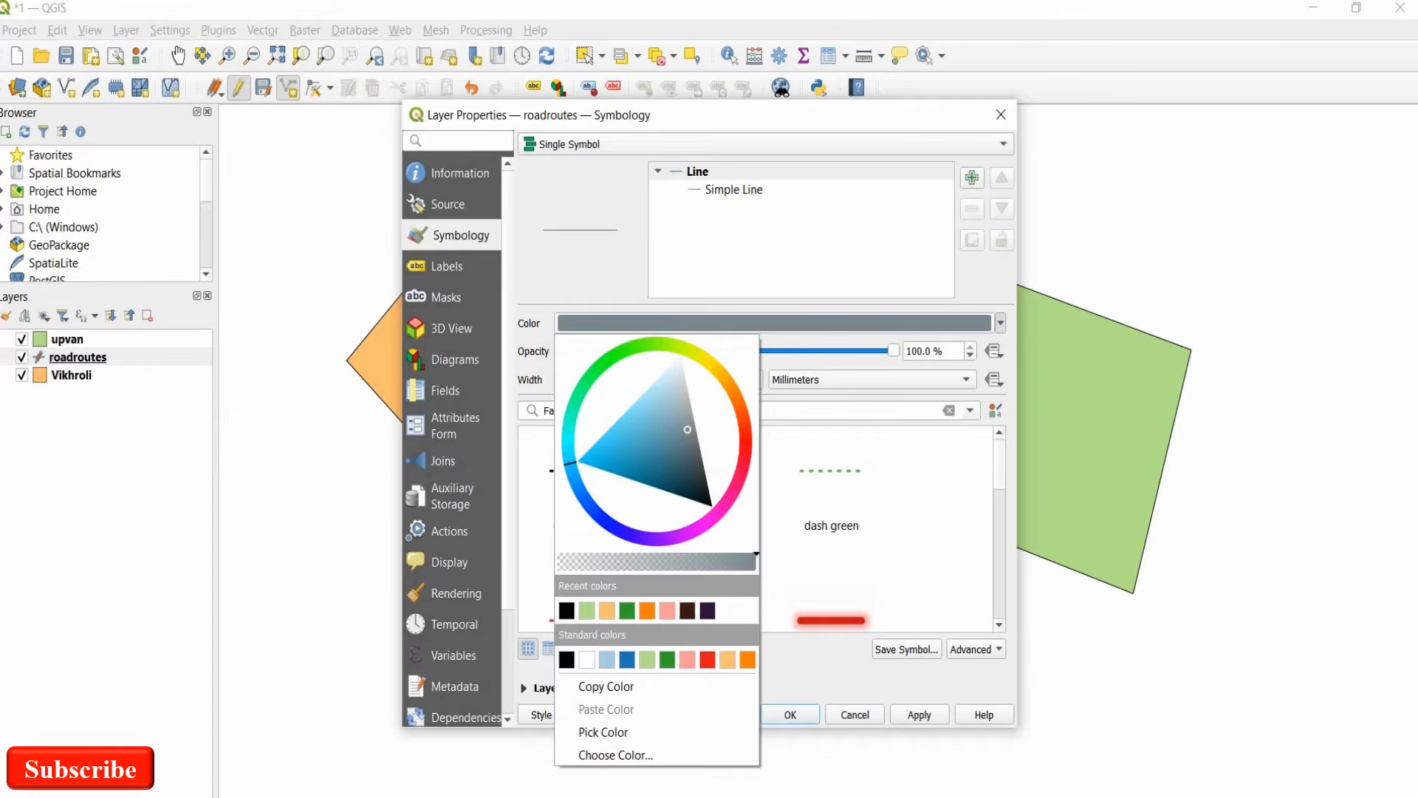
left_click(567, 610)
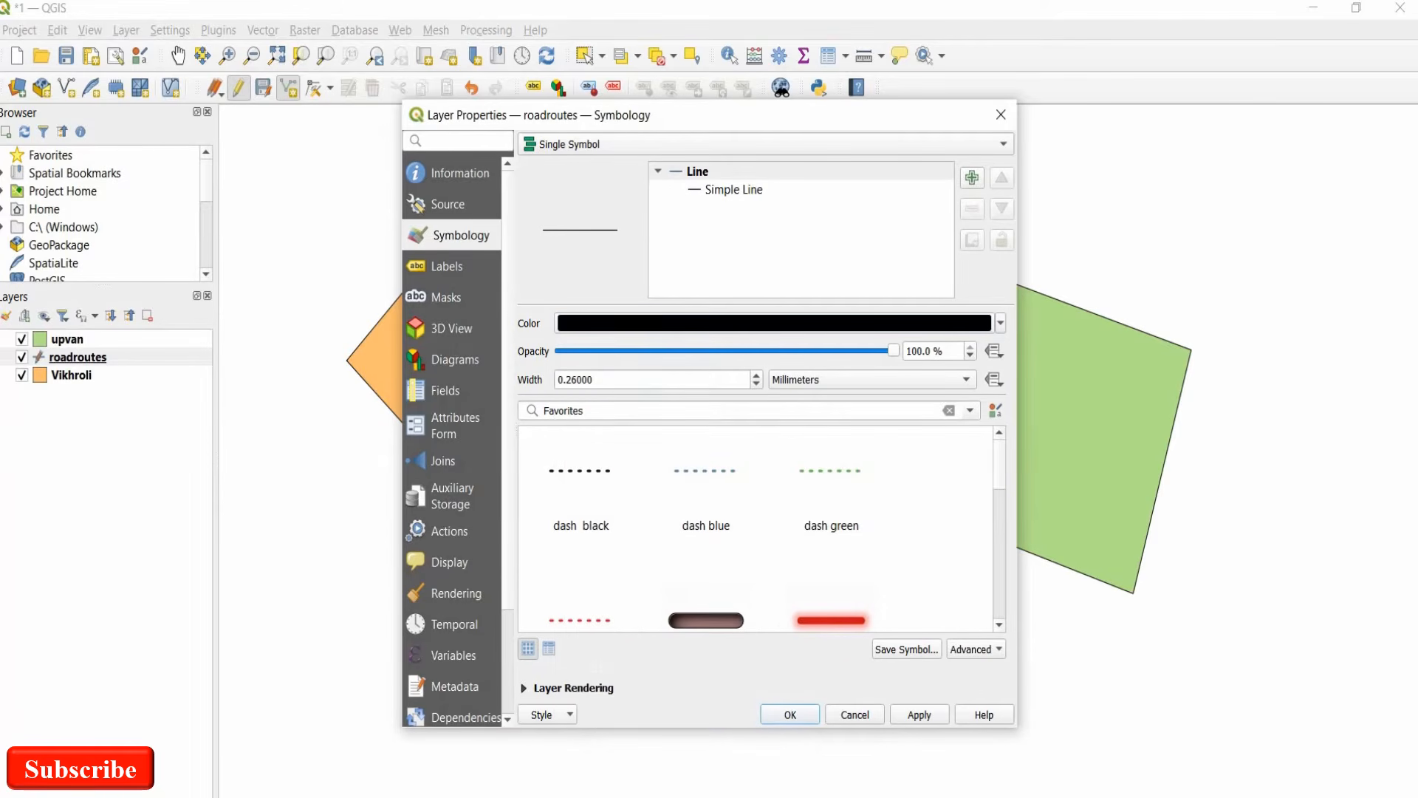
scroll(757, 528, "down", 8)
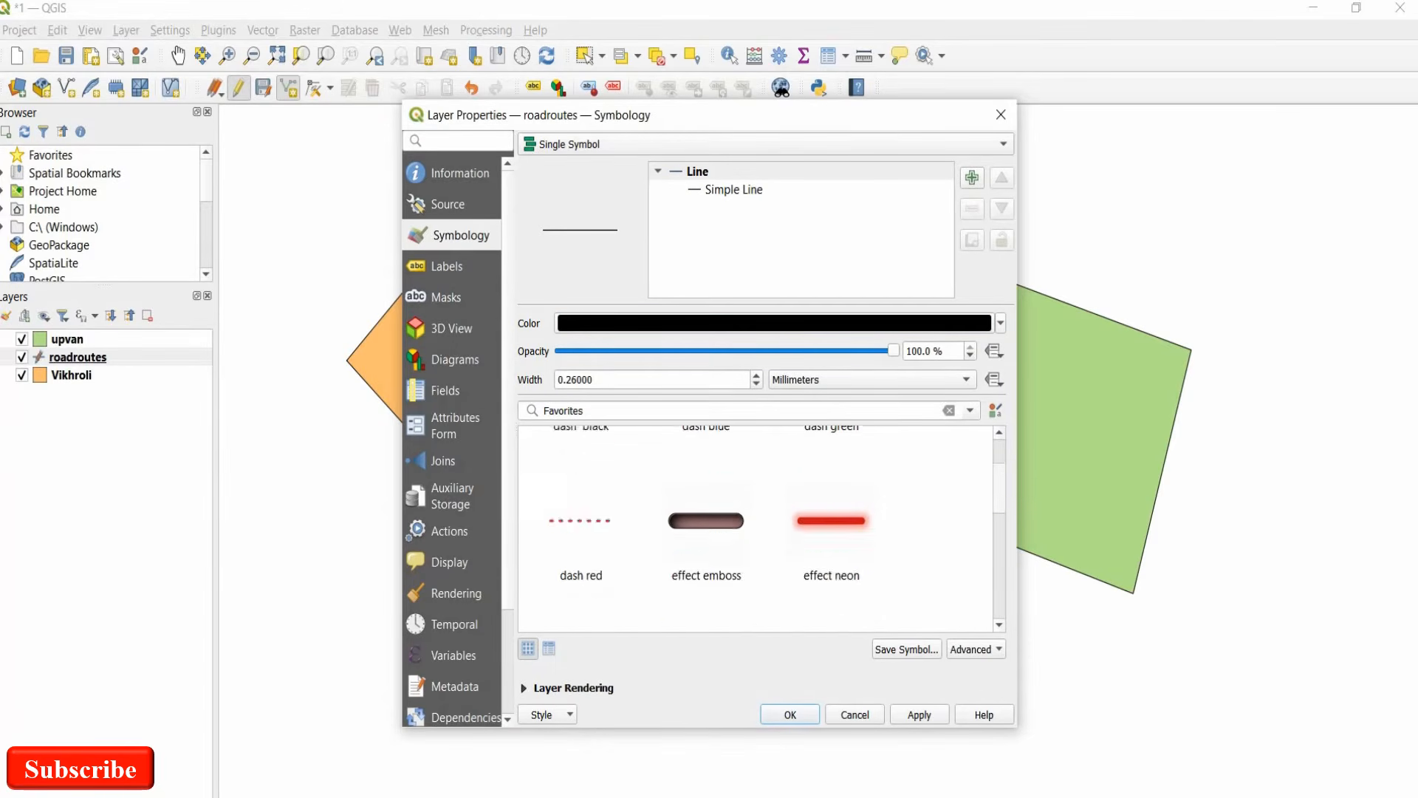
scroll(757, 529, "down", 1)
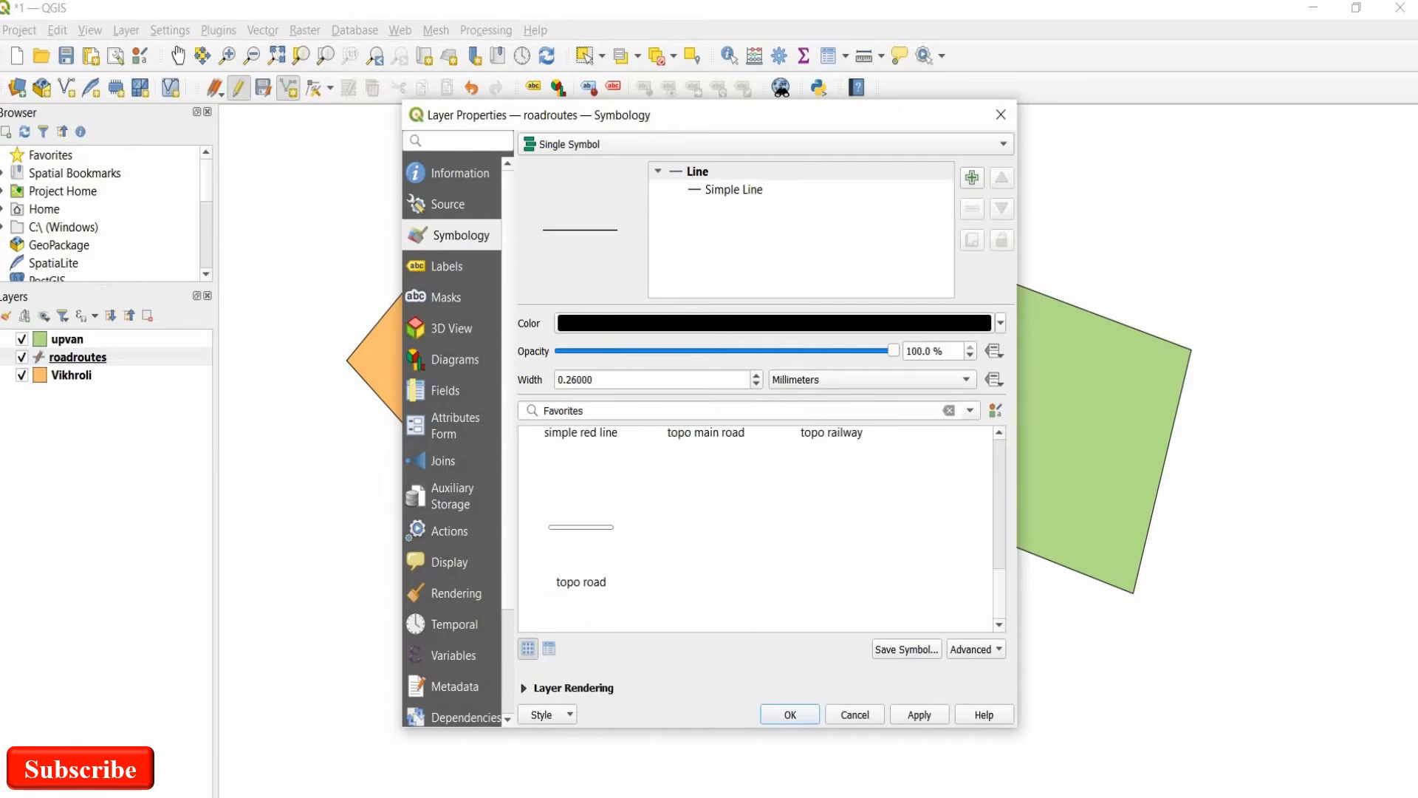
left_click(580, 528)
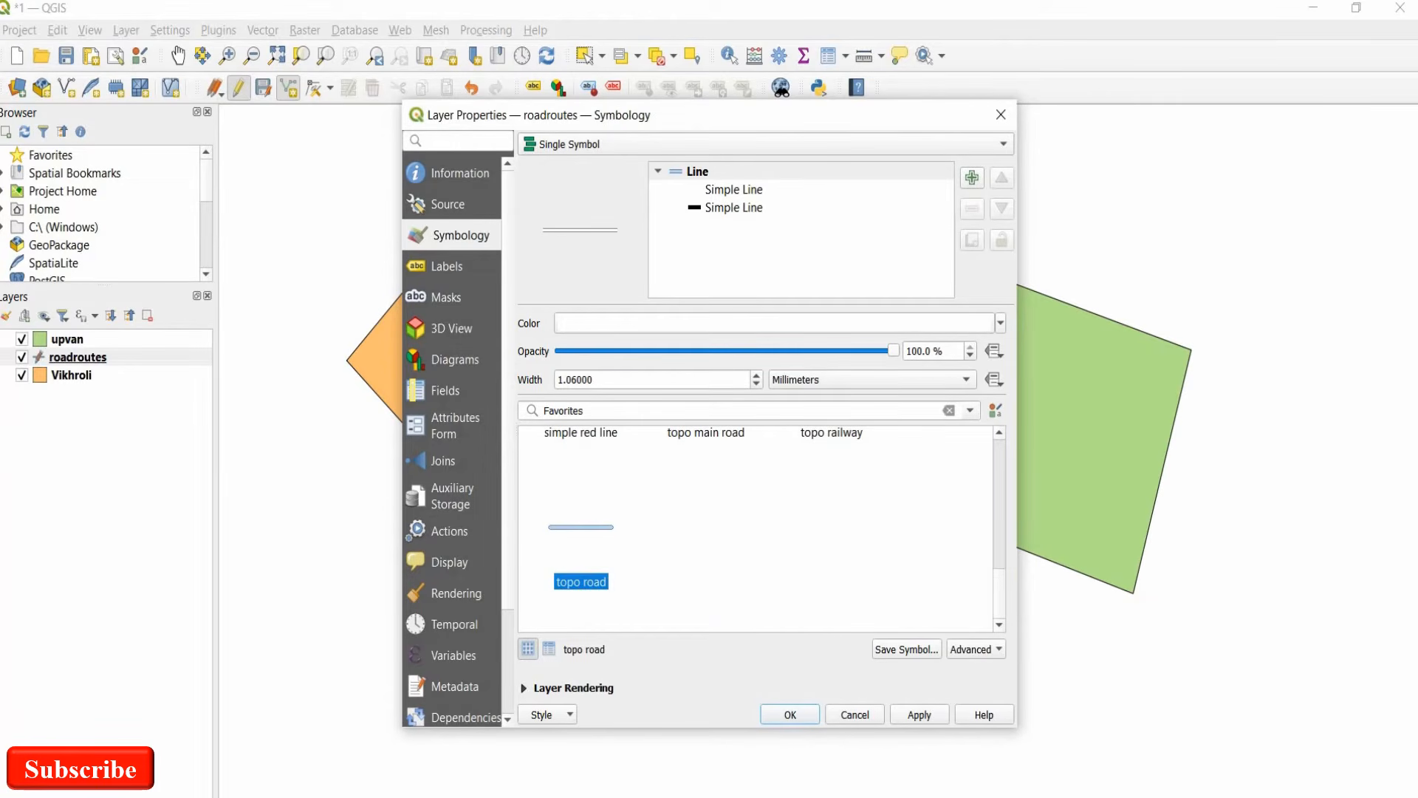
left_click(919, 715)
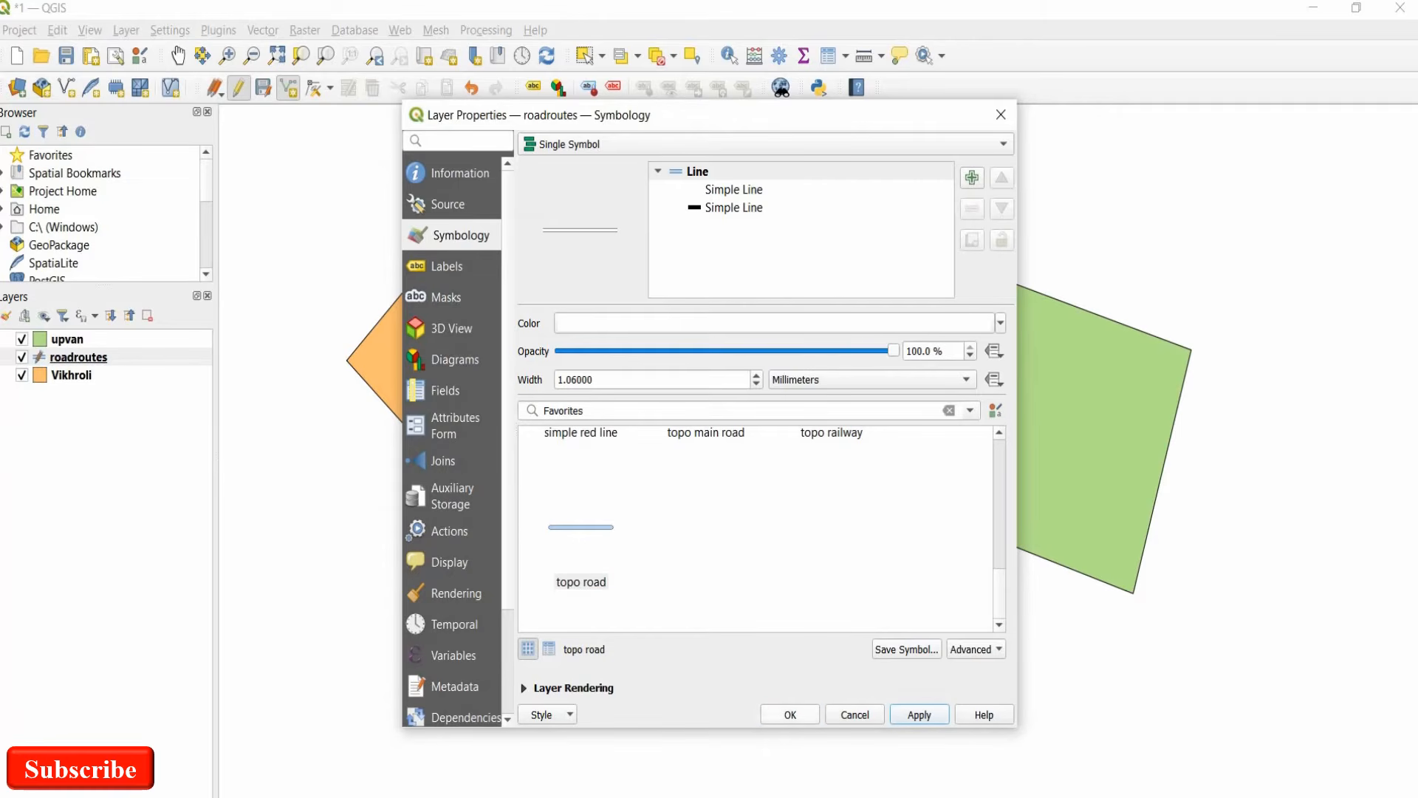
left_click(789, 714)
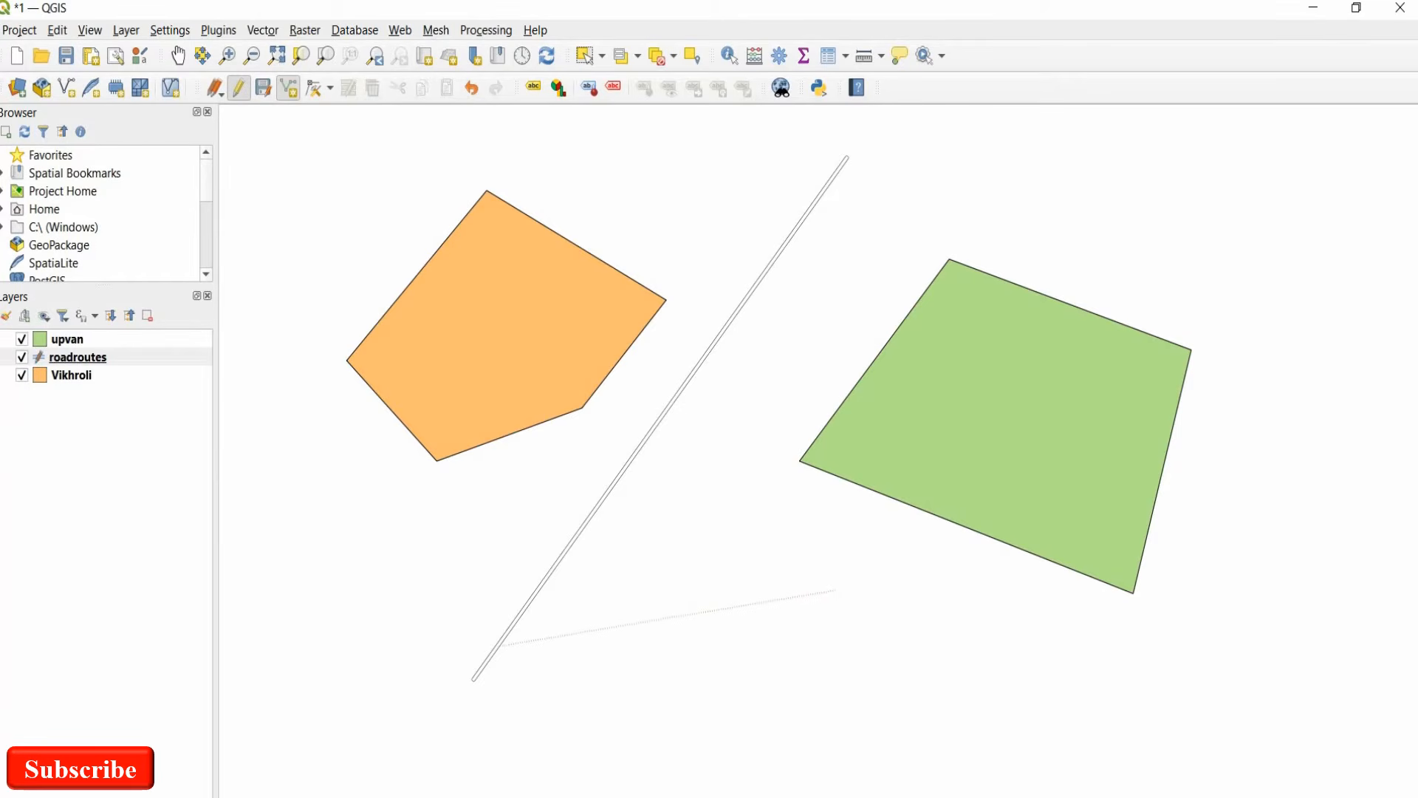
Finish a second roadroutes line at the lower end of LBS1, with id 2 and the name LBS2.
left_click(477, 670)
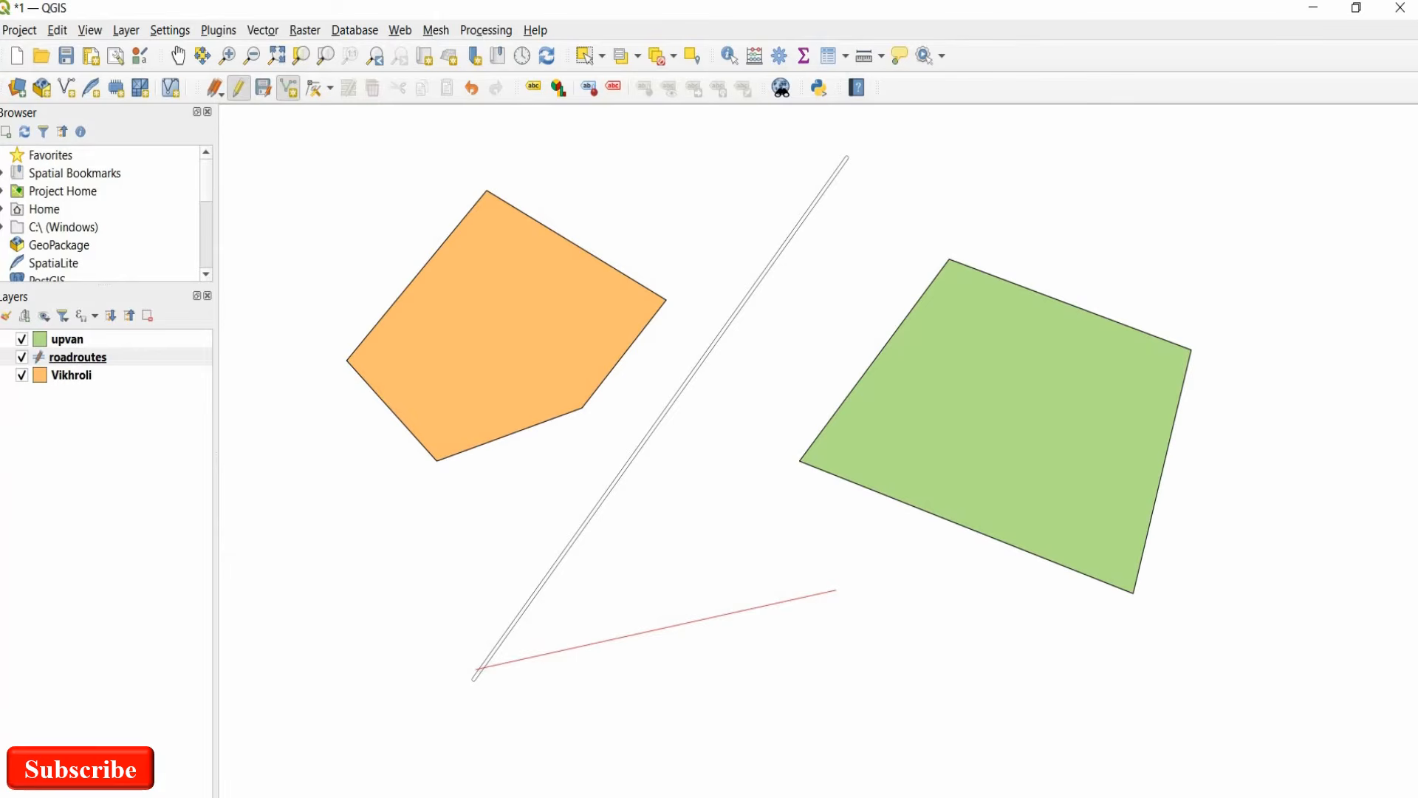
right_click(477, 669)
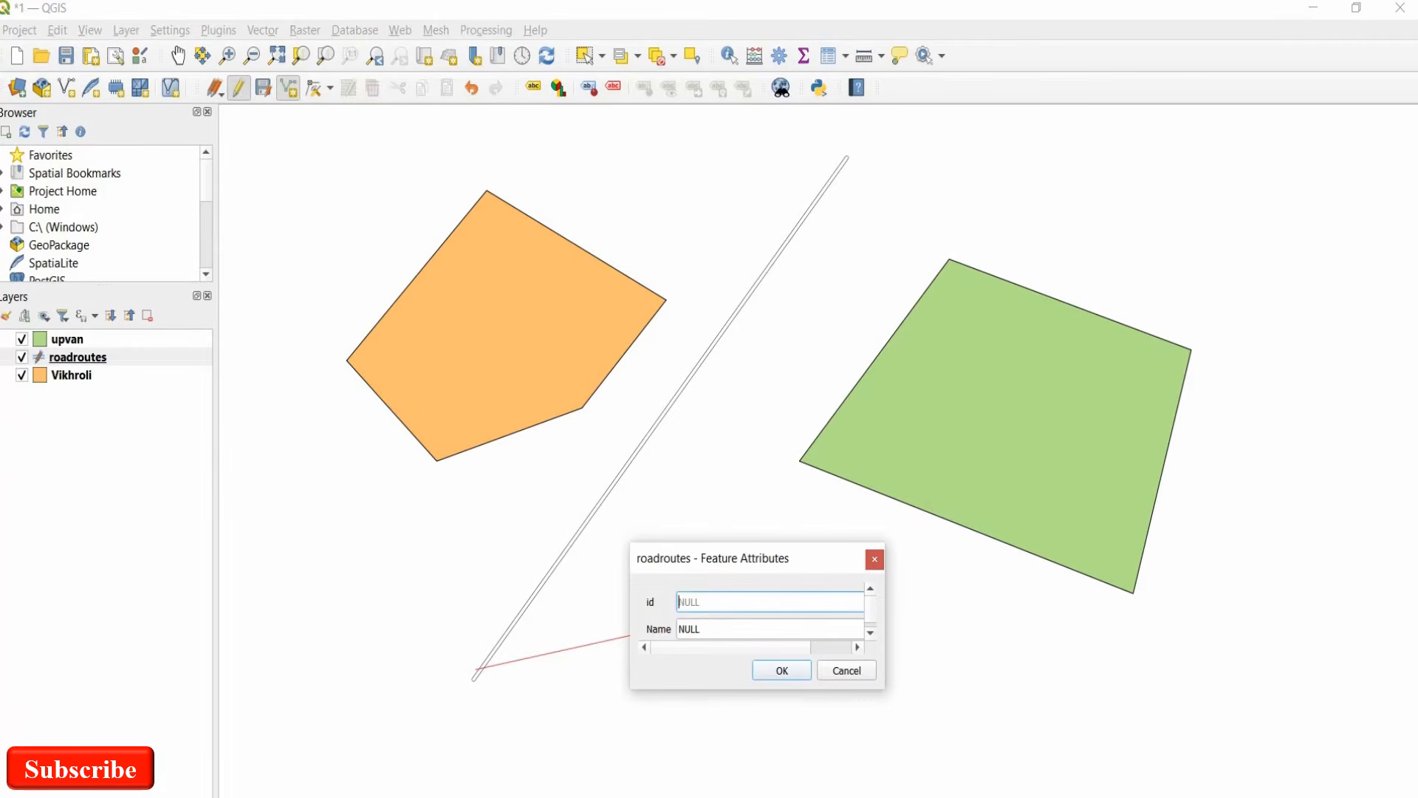
type("2")
key("Tab")
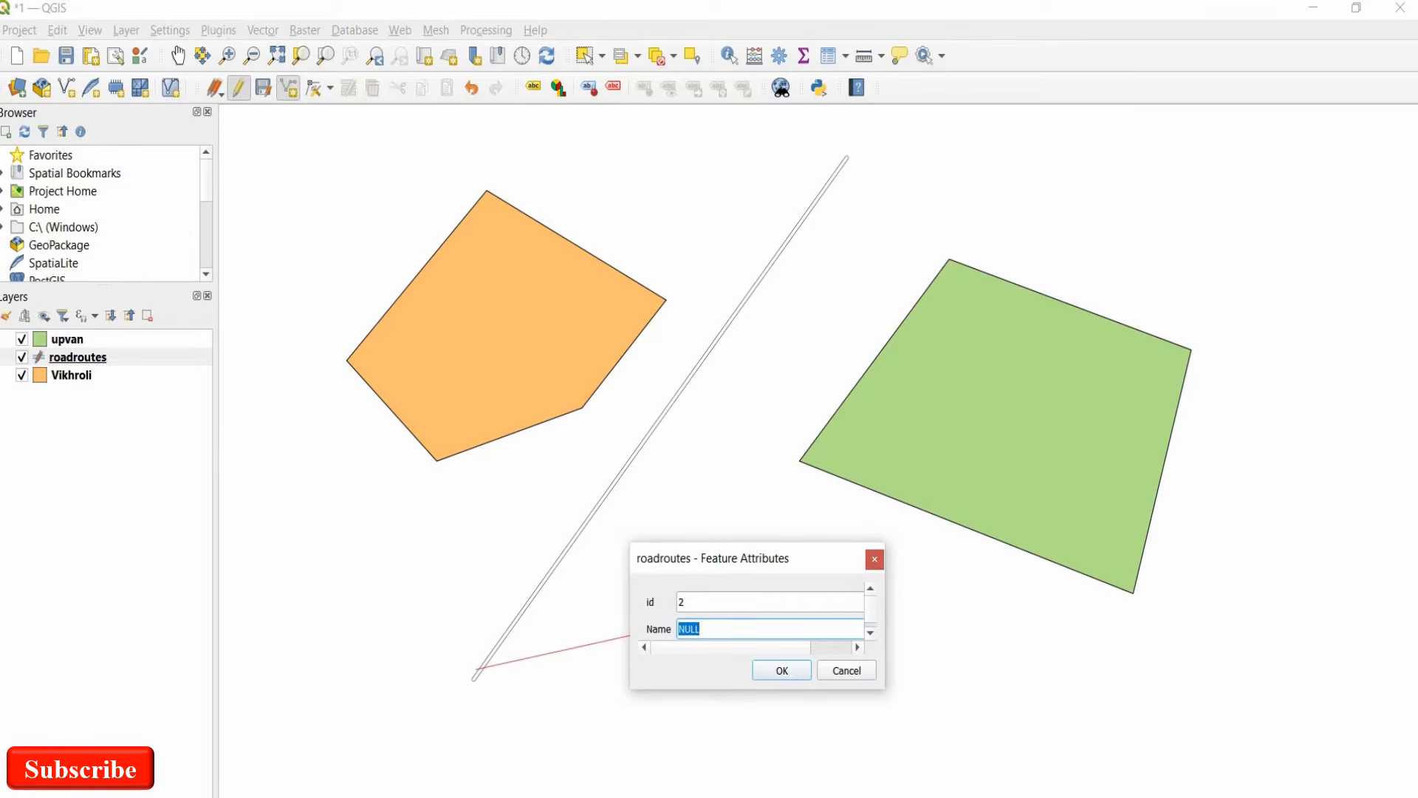
type("LBS2")
key("Return")
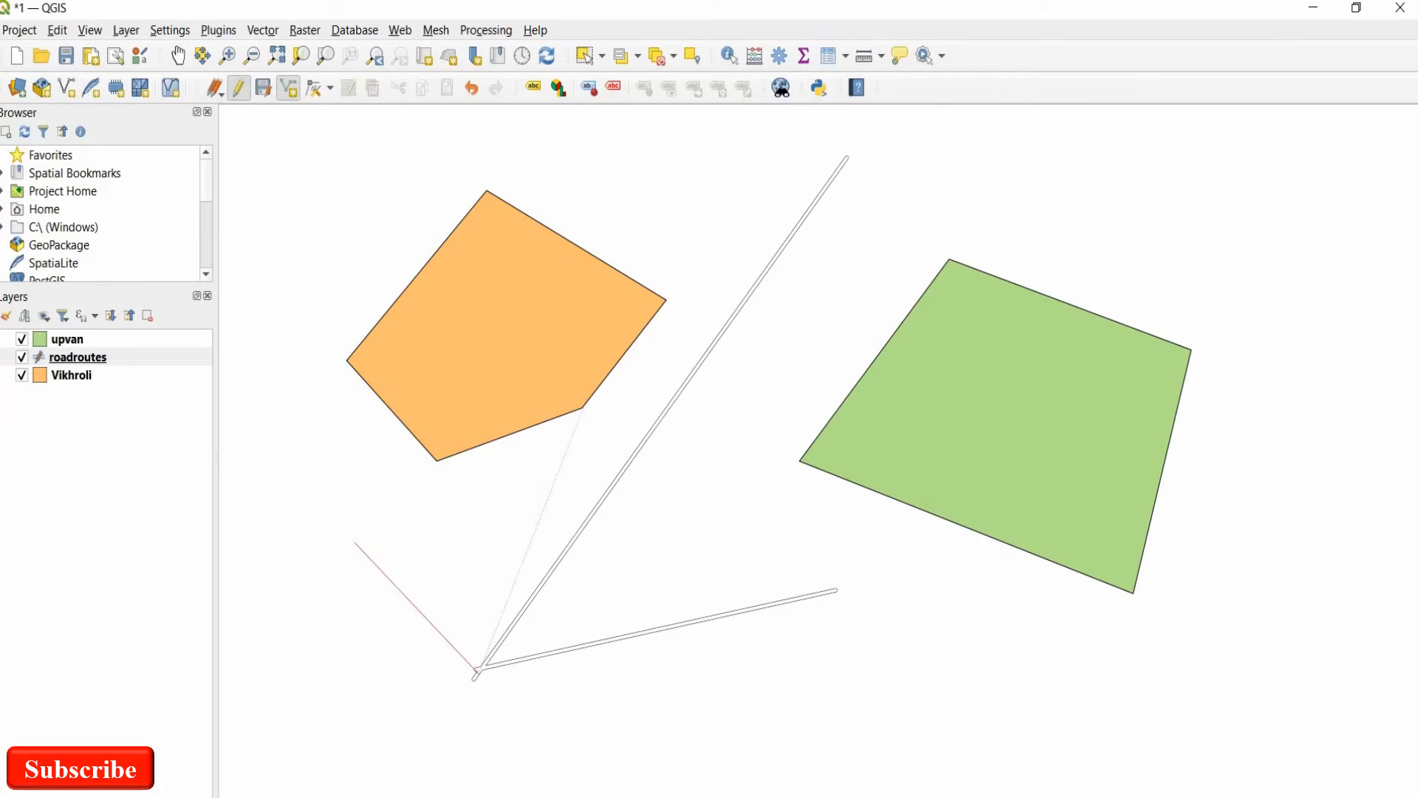
End the third road line, bent at the LBS1–LBS2 junction, on Vikhroli's lower-right corner, with id 3 and the name LBS3.
left_click(584, 407)
right_click(584, 408)
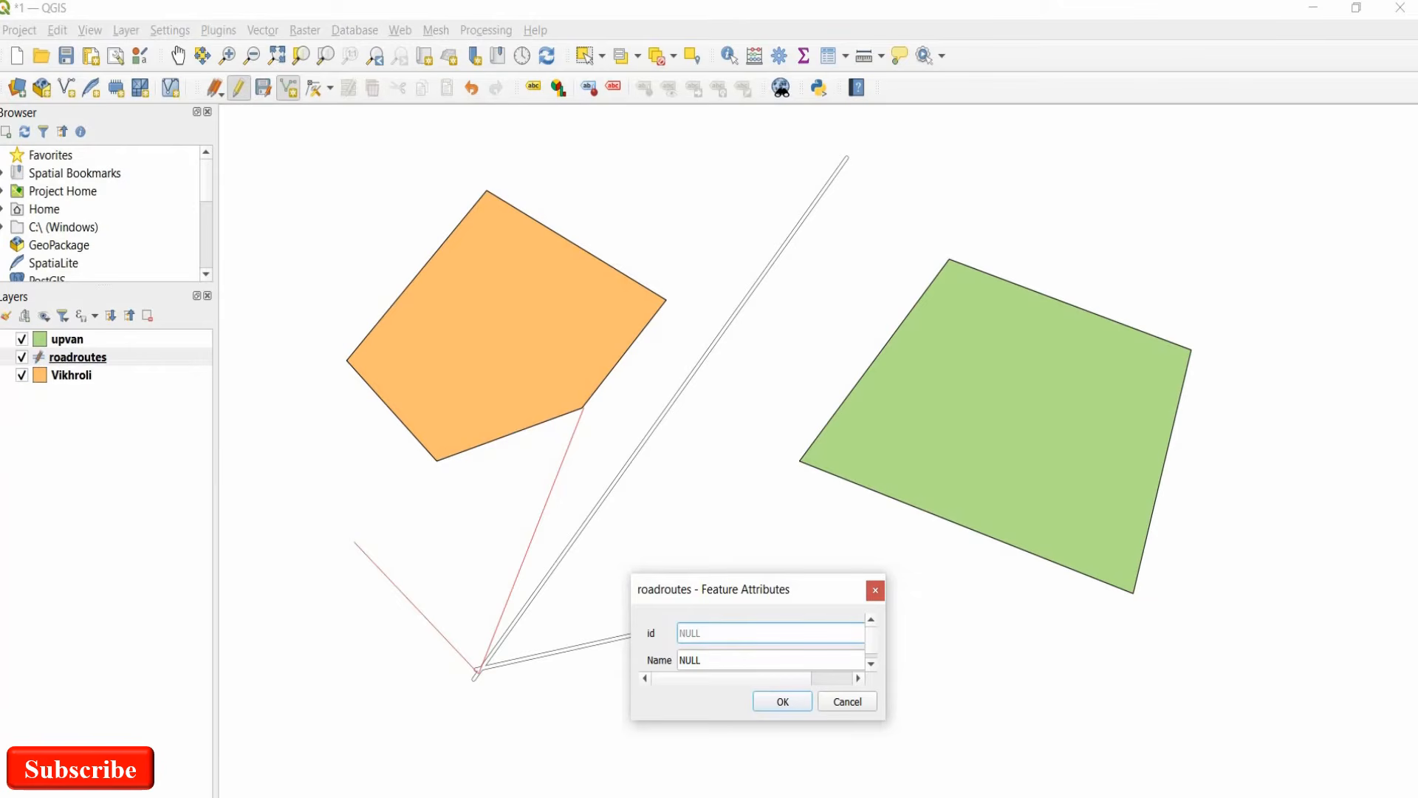
type("3")
left_click(701, 660)
key("ctrl+a")
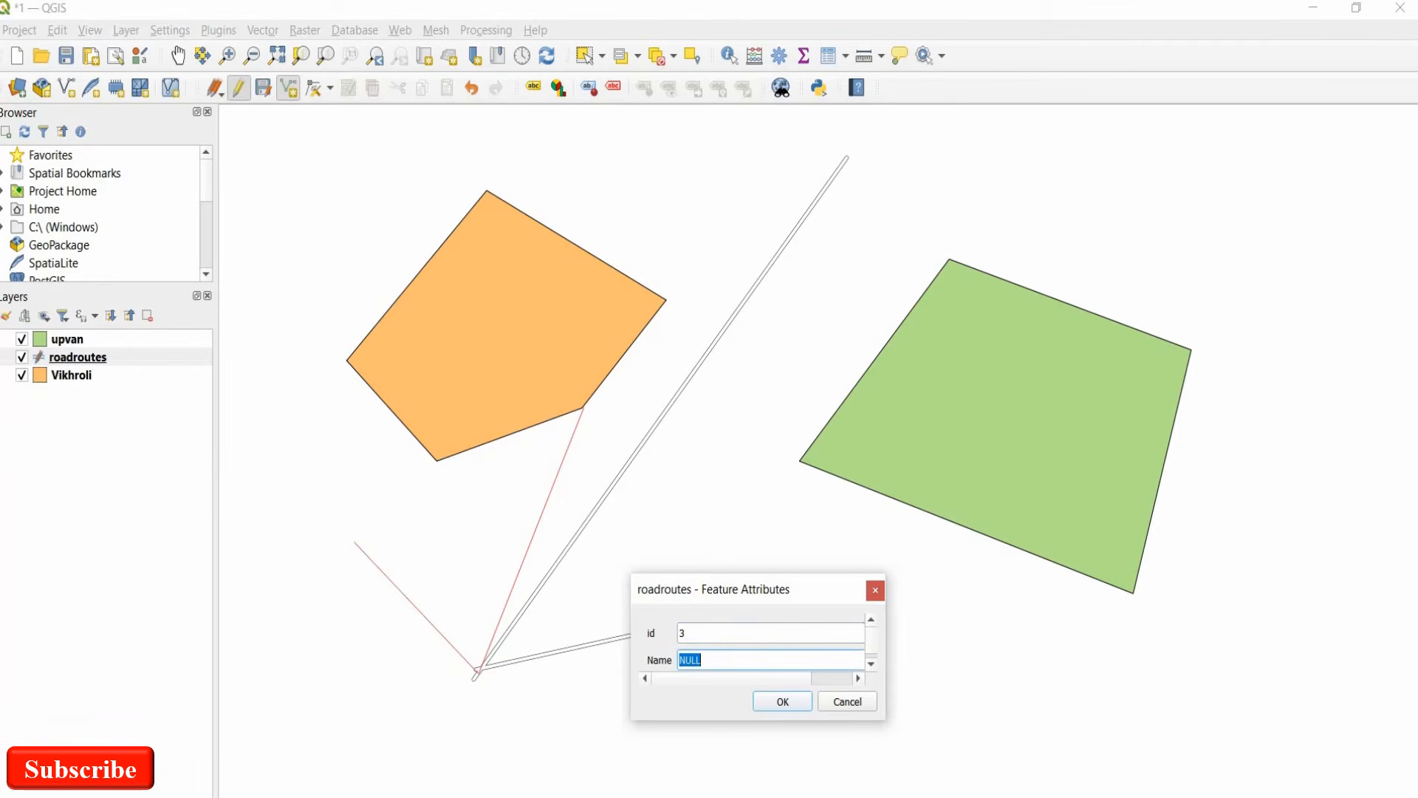
type("LBS3")
key("Return")
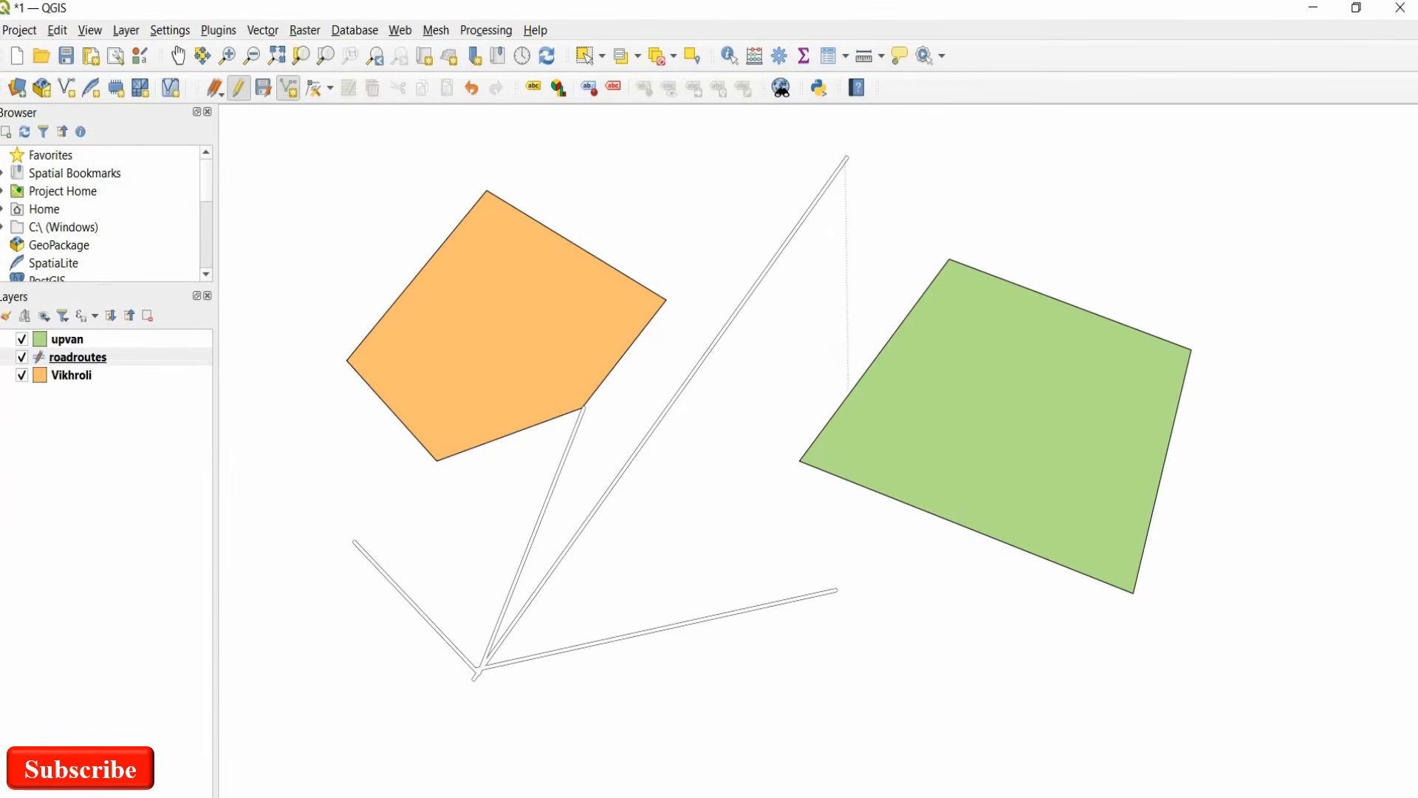
Draw a road line from the upper end of LBS1 down to upvan's left edge, with id 4 and the name AMBD.
left_click(850, 391)
right_click(850, 391)
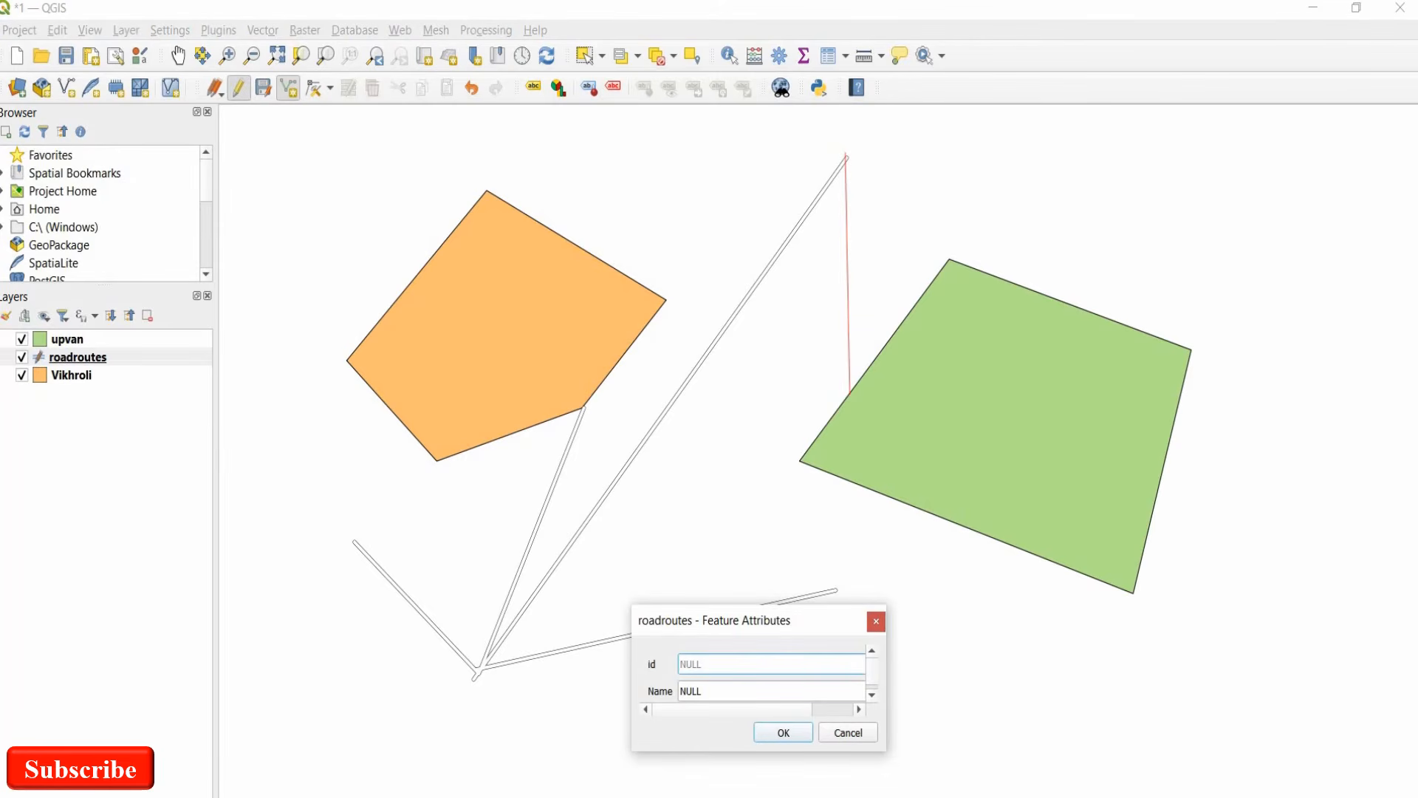
type("4")
key("Tab")
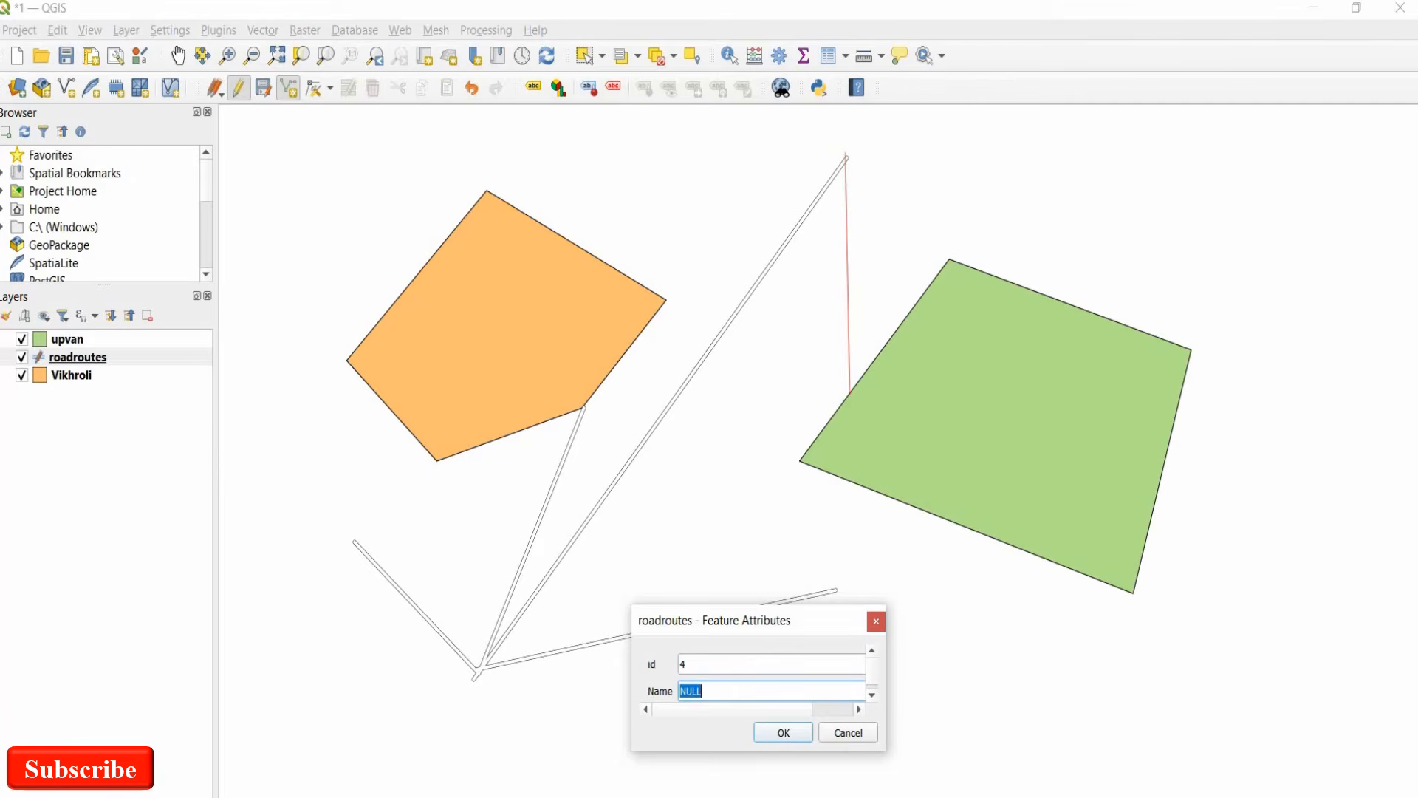
type("AMBD")
key("Return")
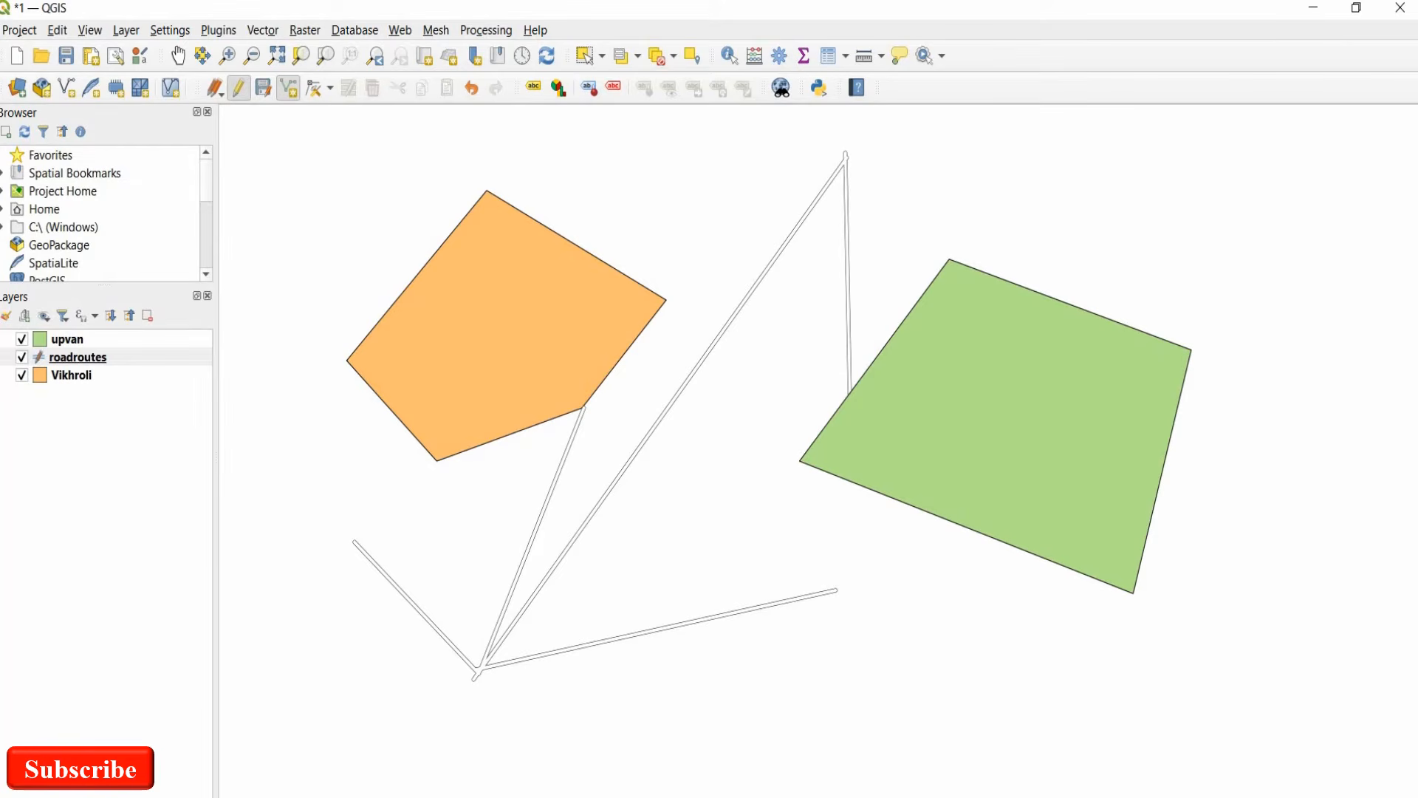
Draw a road from LBS2's right end through Vikhroli's lowest corner to LBS3's left end, with id 5 and the name XYZ.
left_click(836, 588)
left_click(438, 462)
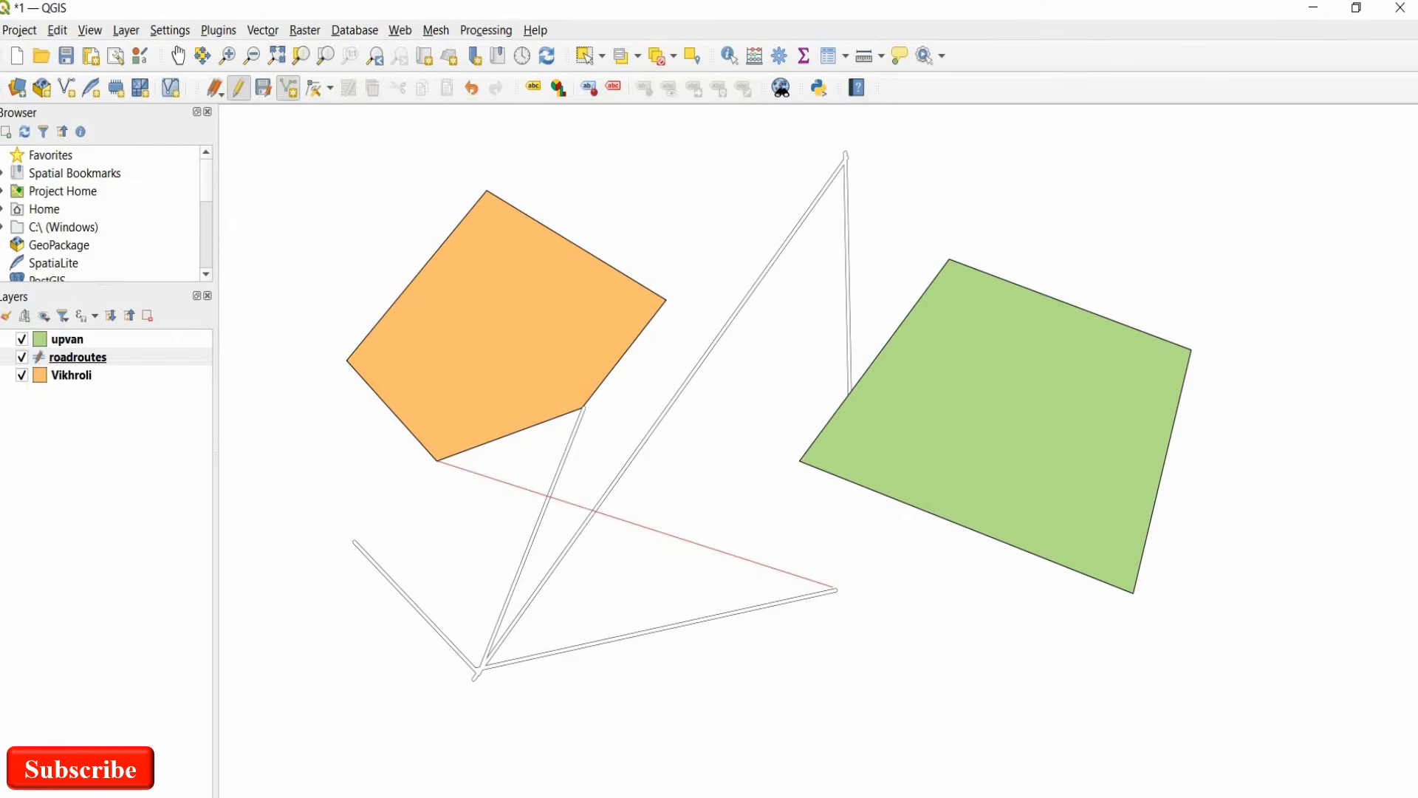
left_click(355, 541)
right_click(355, 541)
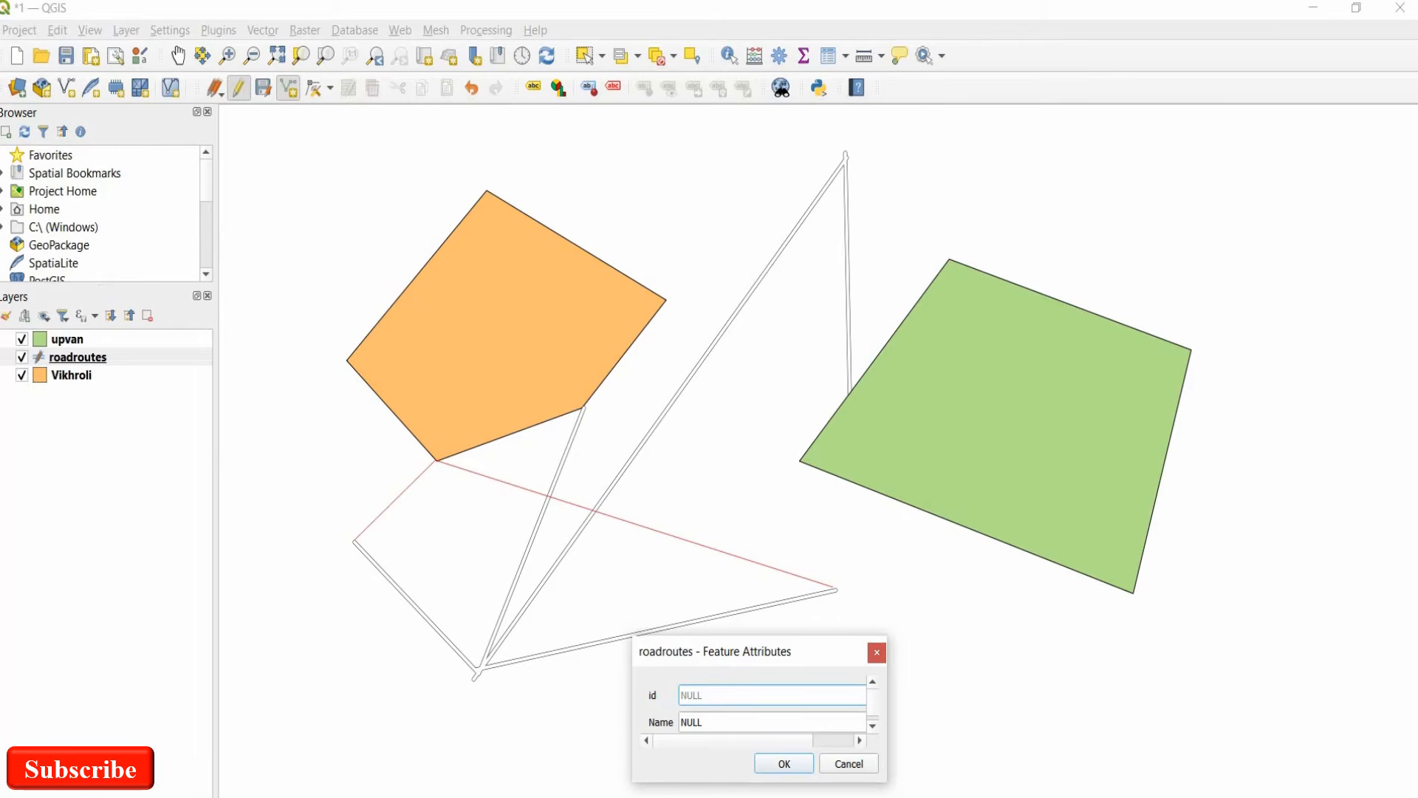
type("5")
key("Tab")
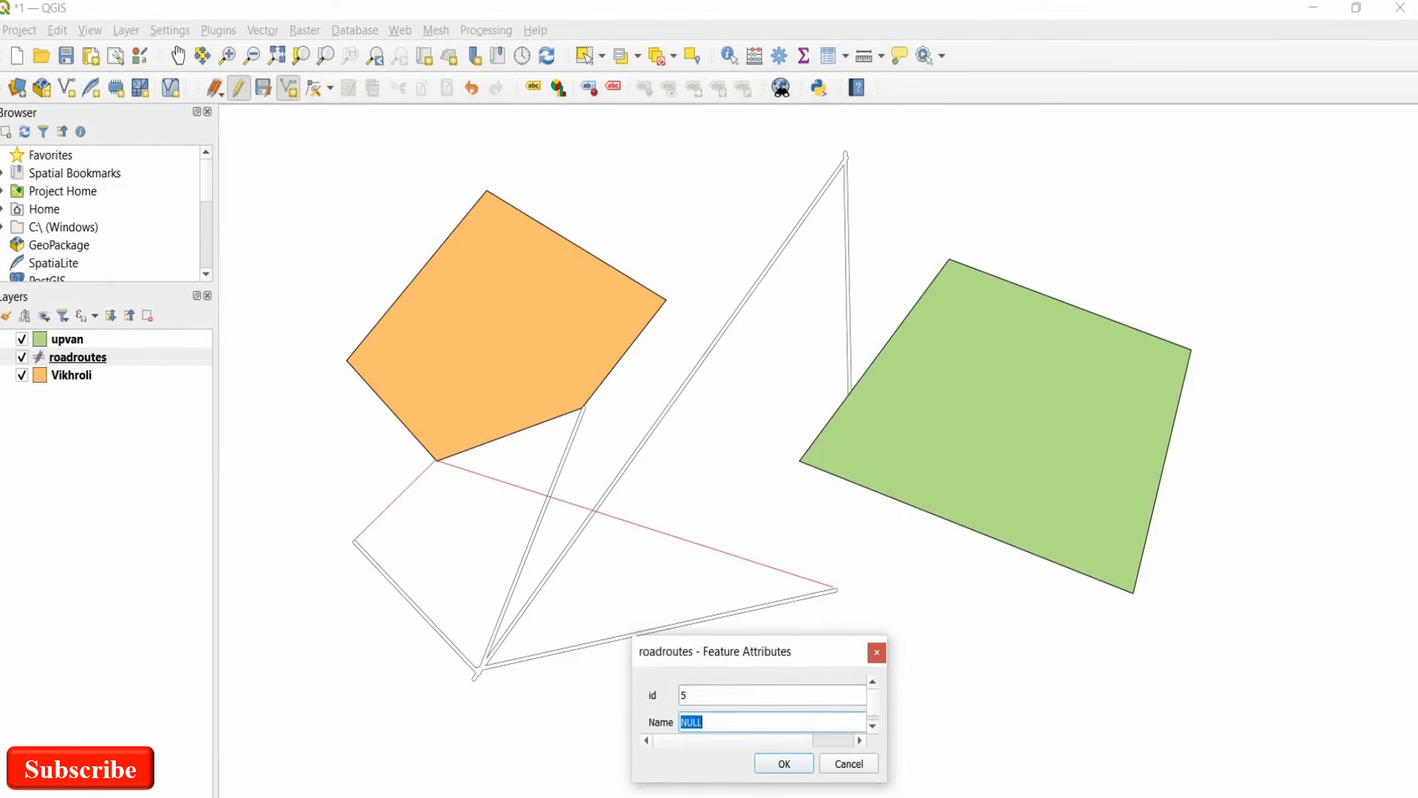
type("XYZ")
key("Return")
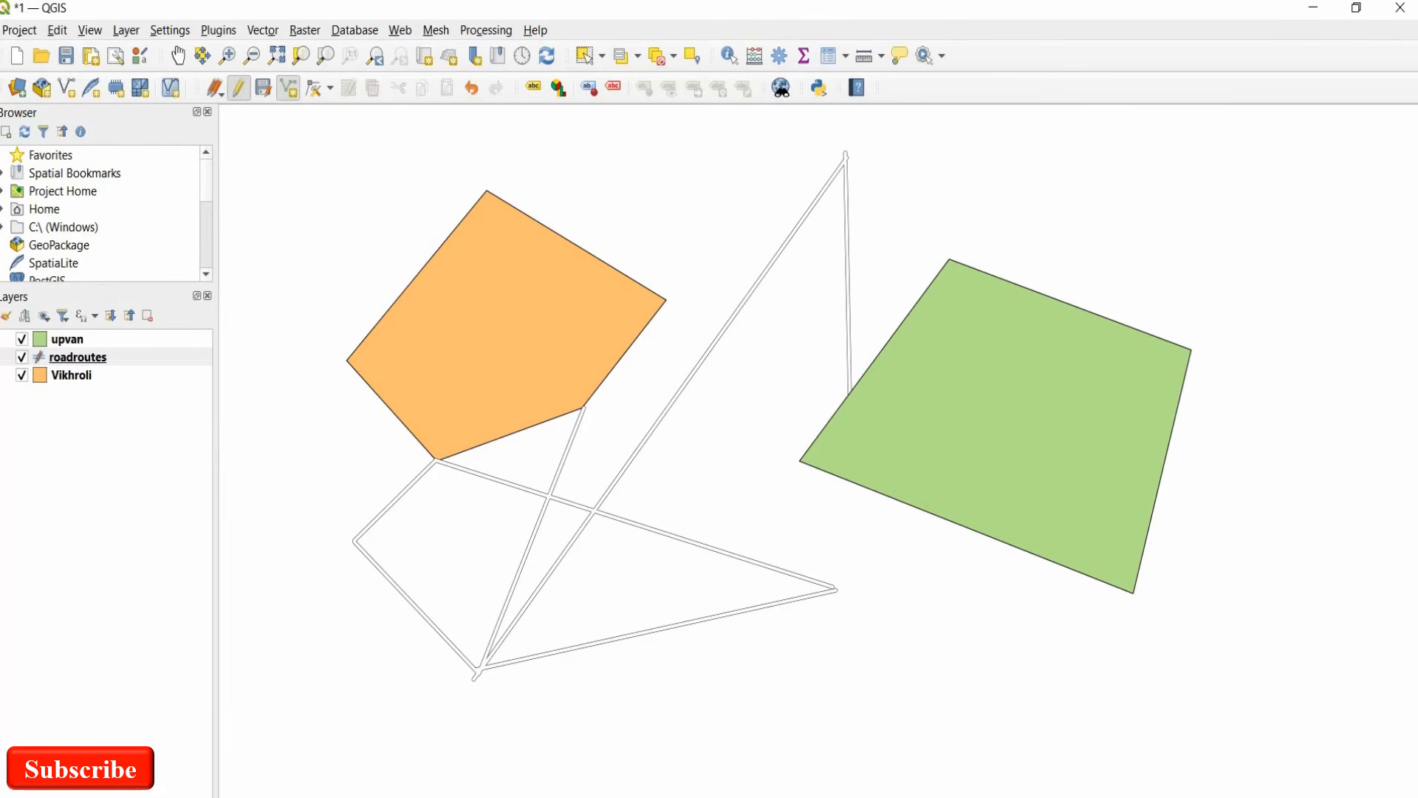
Apply enabled symbol levels to the roadroutes line symbol and show the layer's labels.
right_click(158, 357)
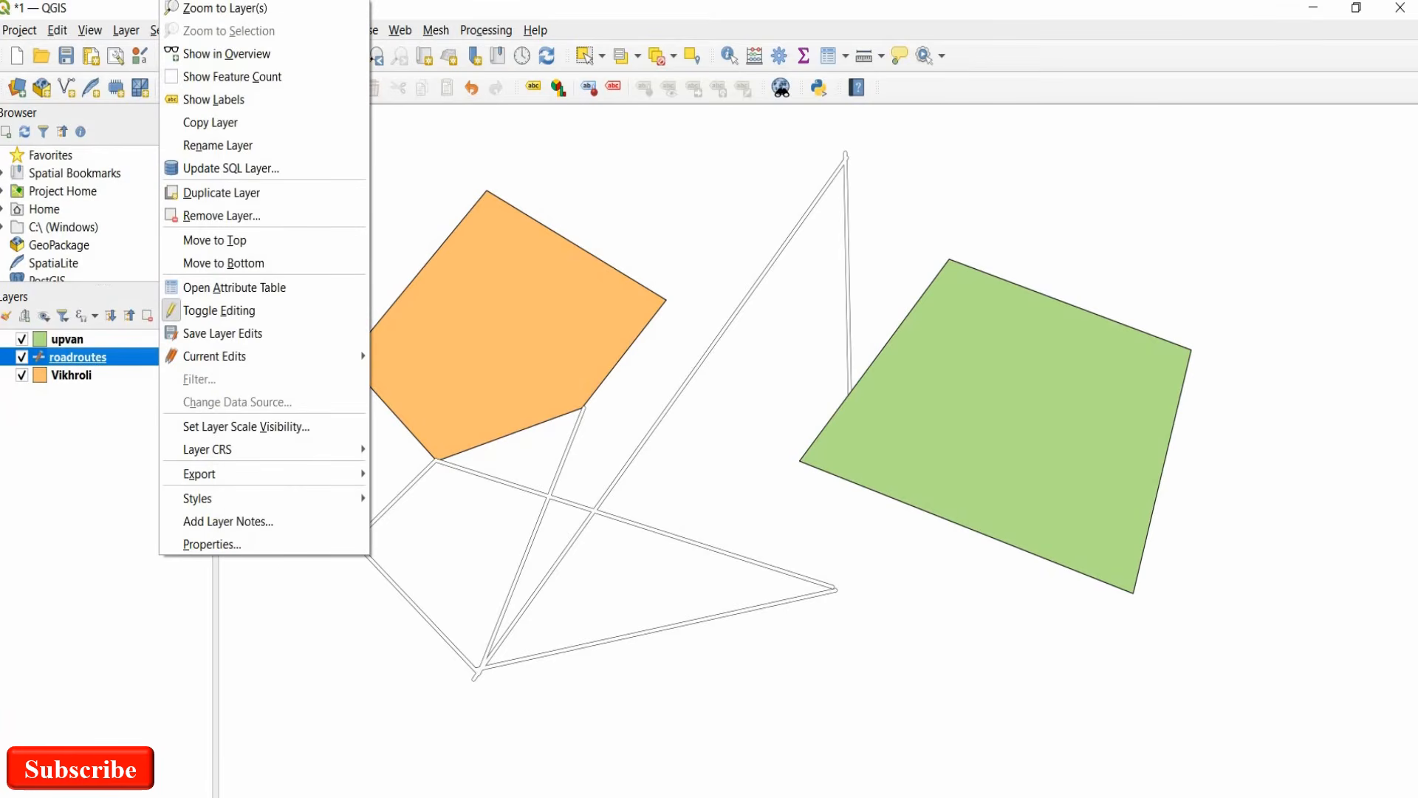
left_click(212, 544)
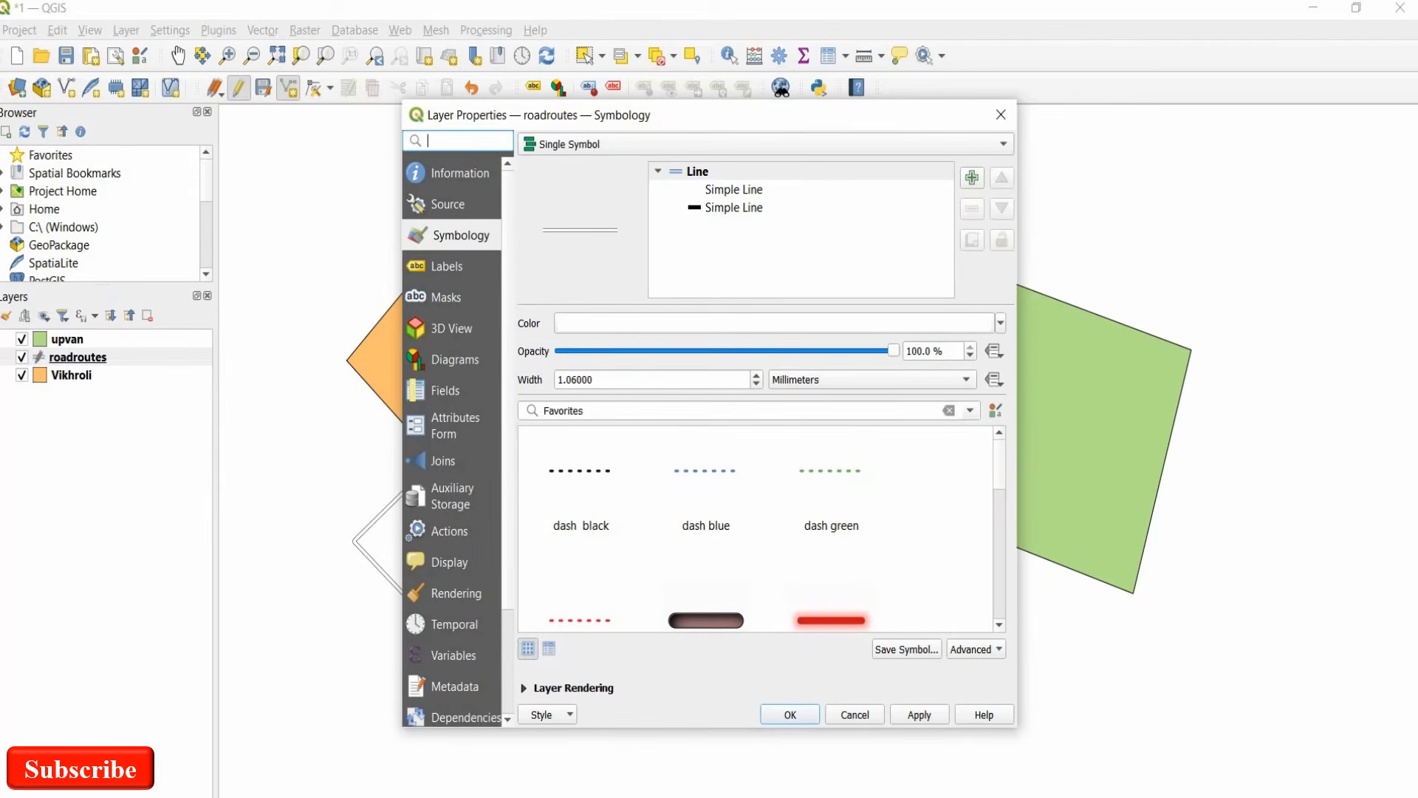
left_click(976, 650)
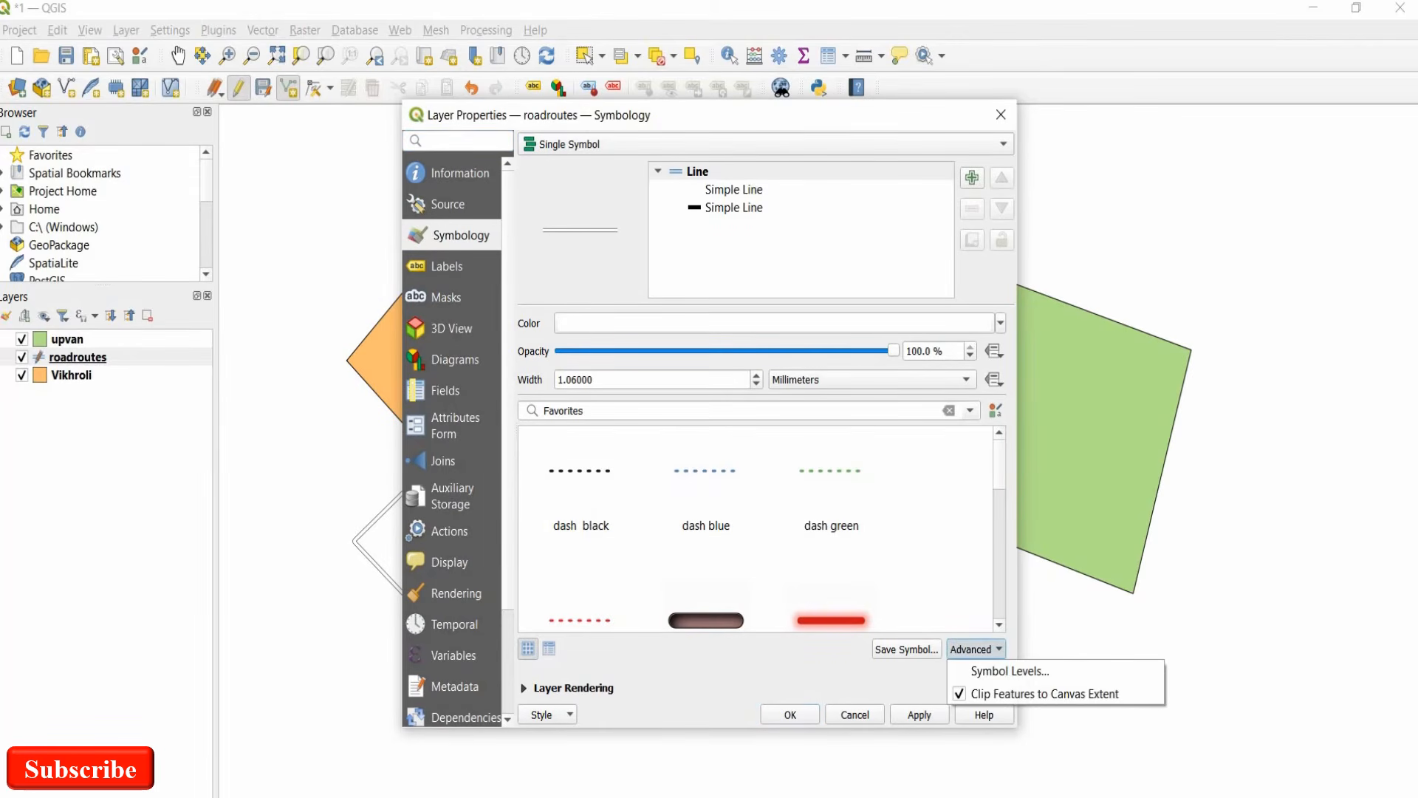
left_click(1010, 672)
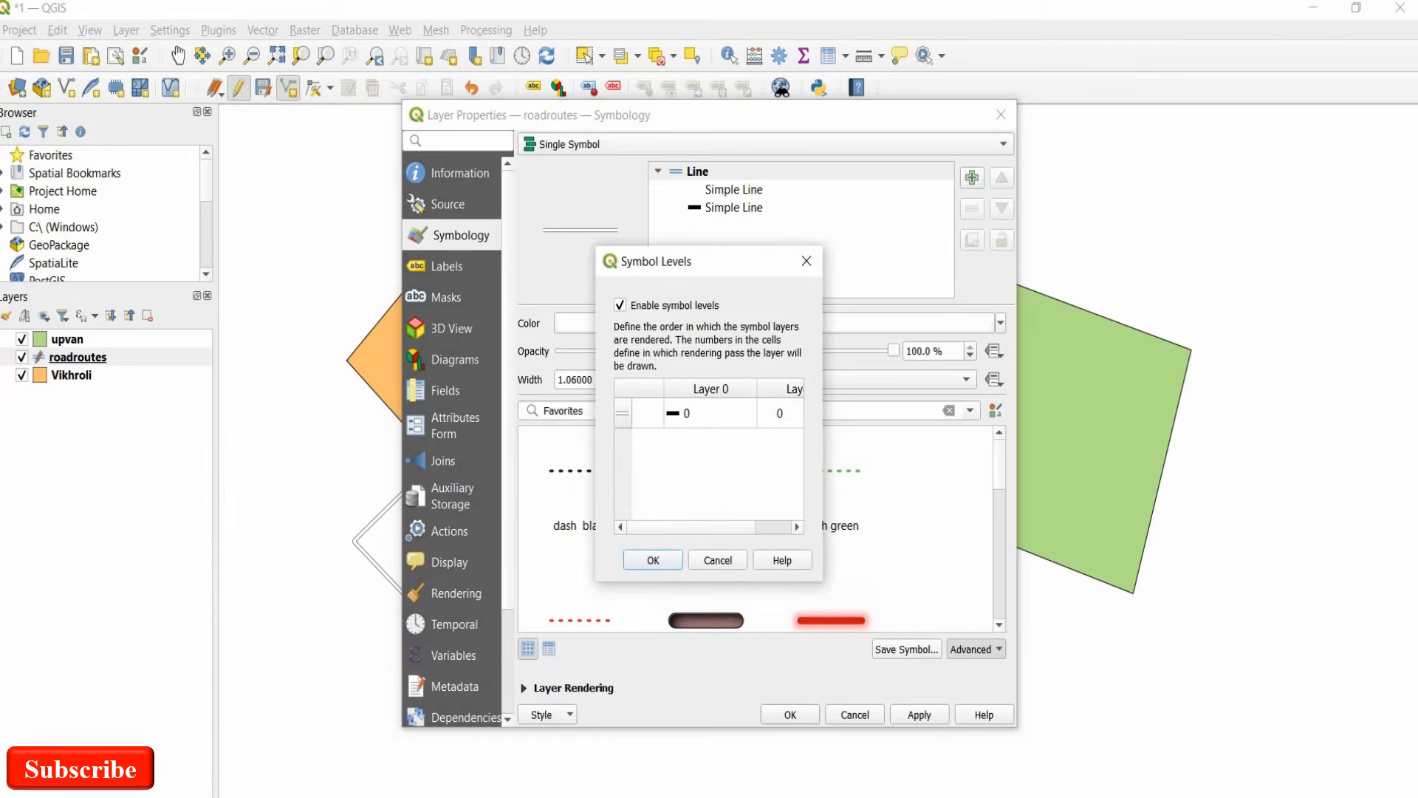
key("Return")
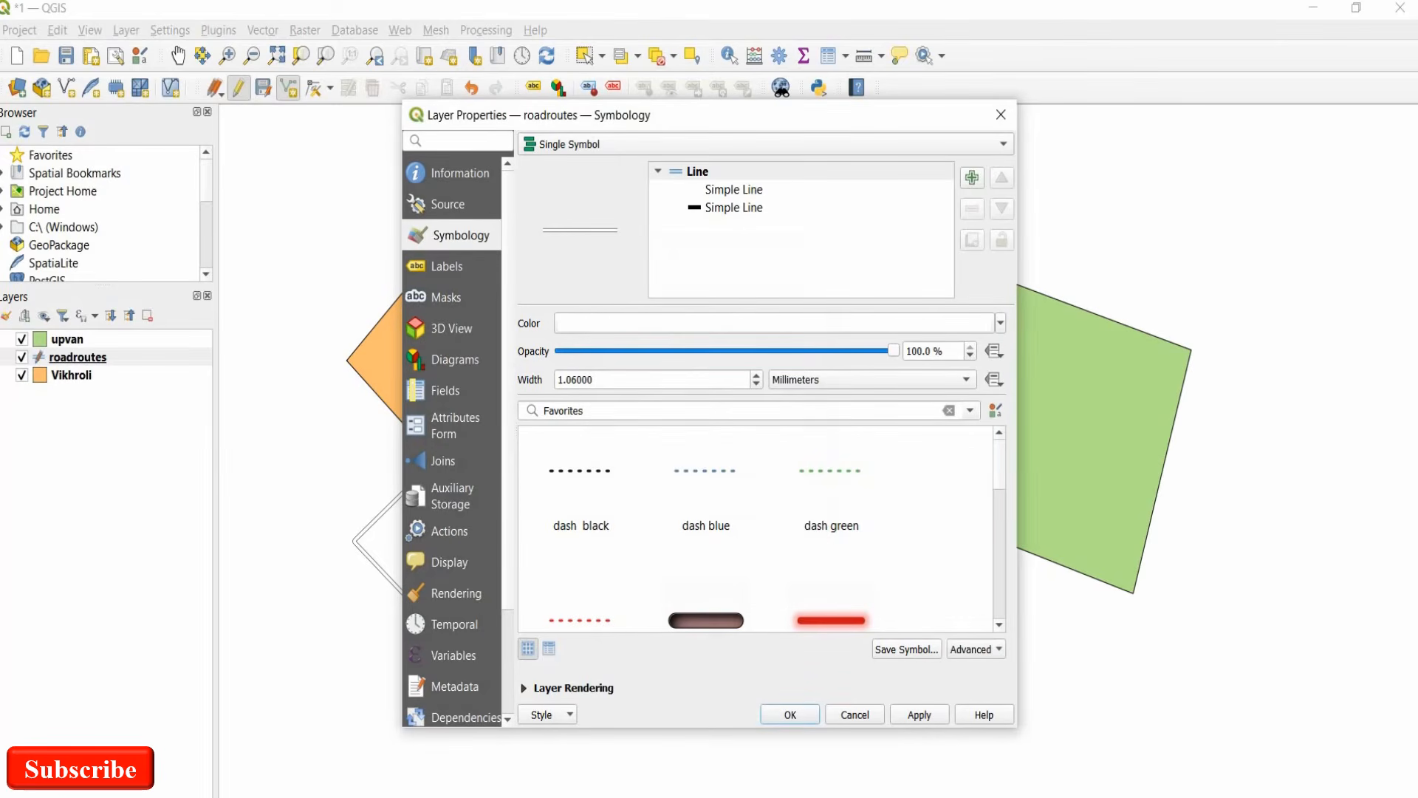
left_click(920, 714)
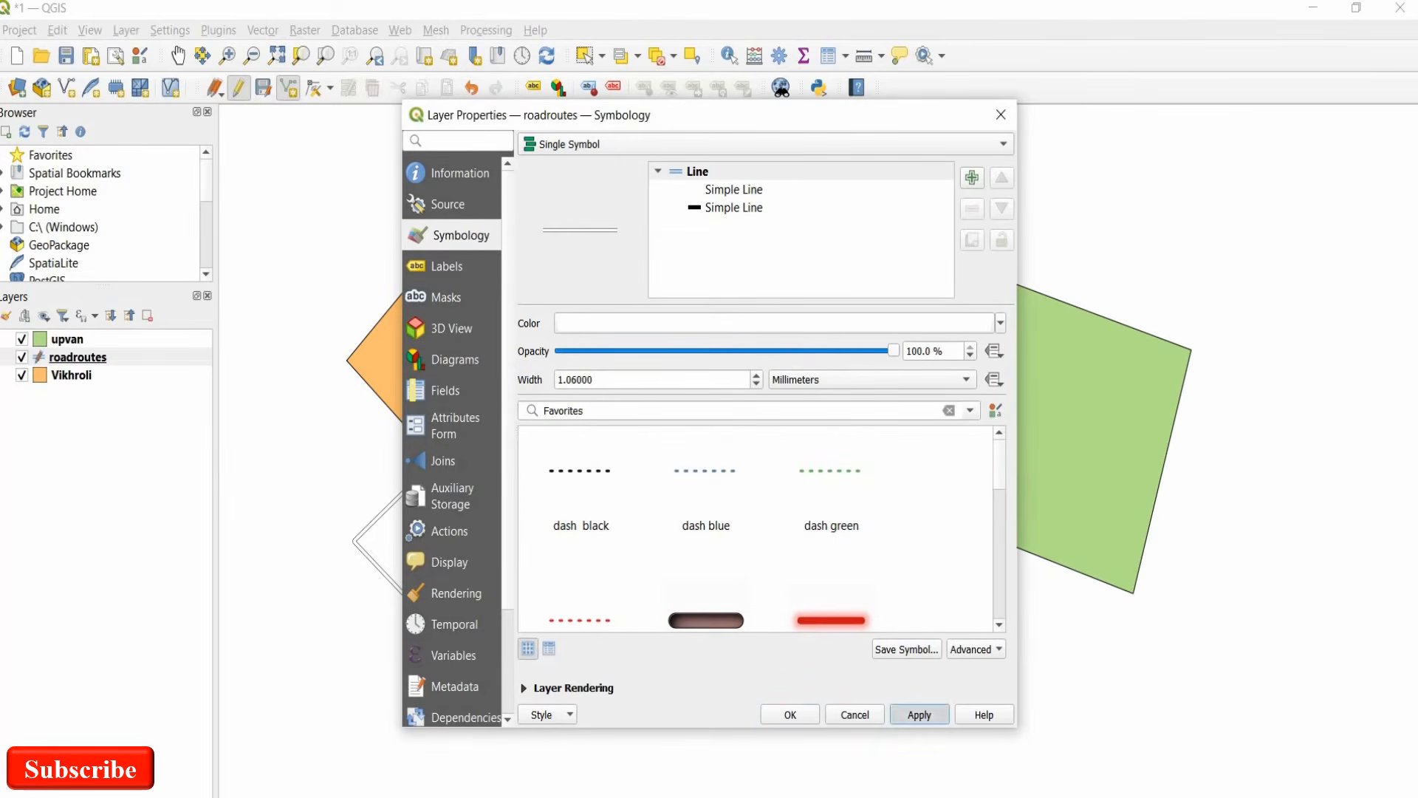
left_click(790, 715)
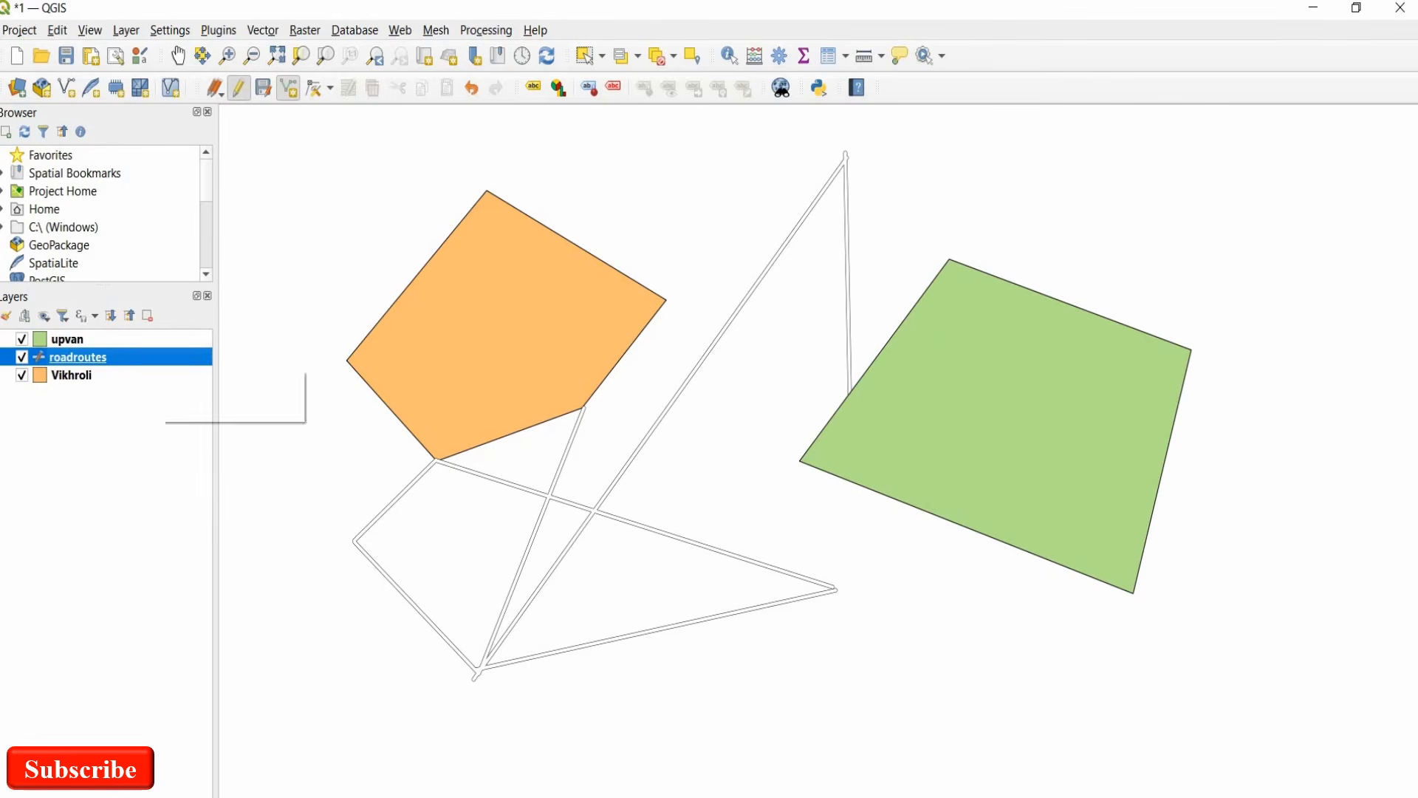
right_click(158, 357)
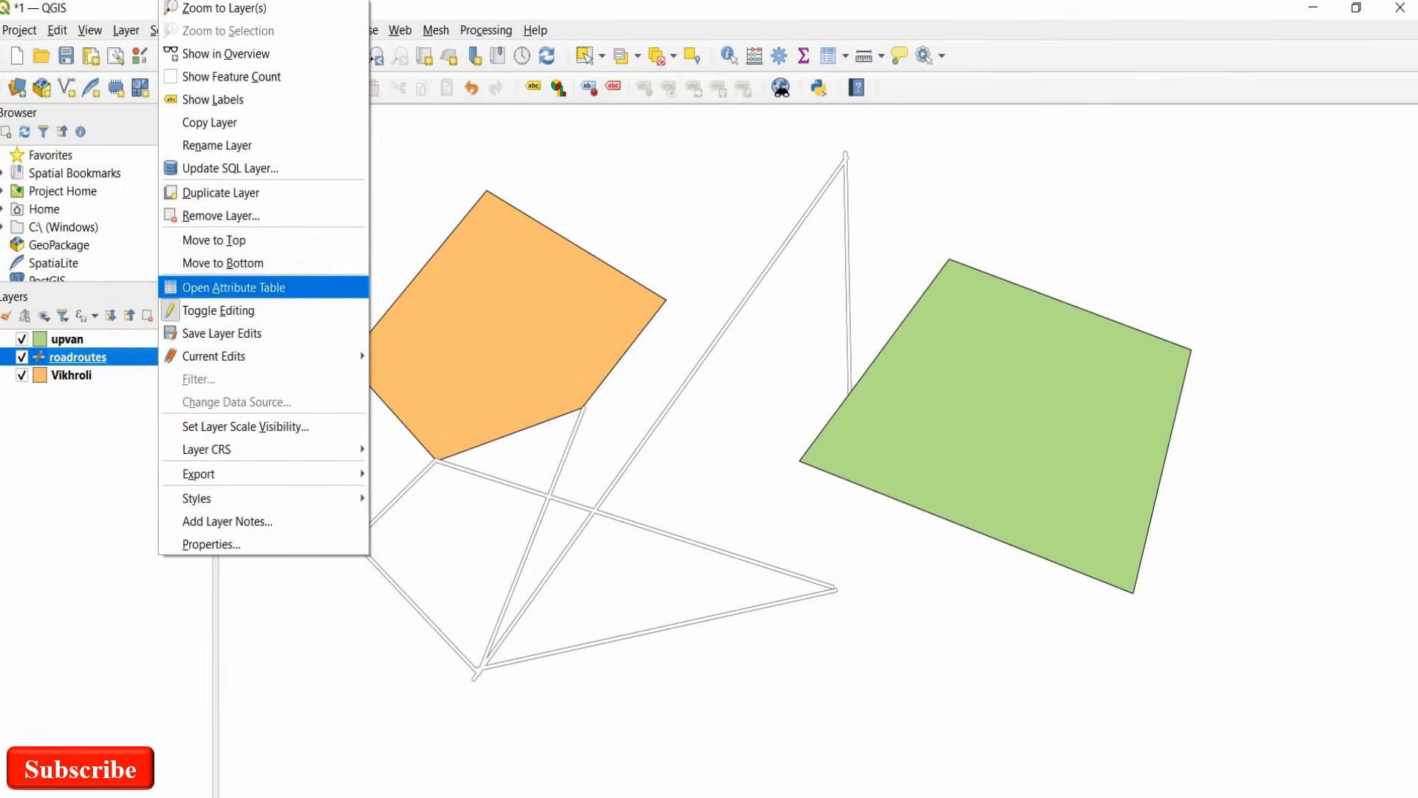
left_click(221, 99)
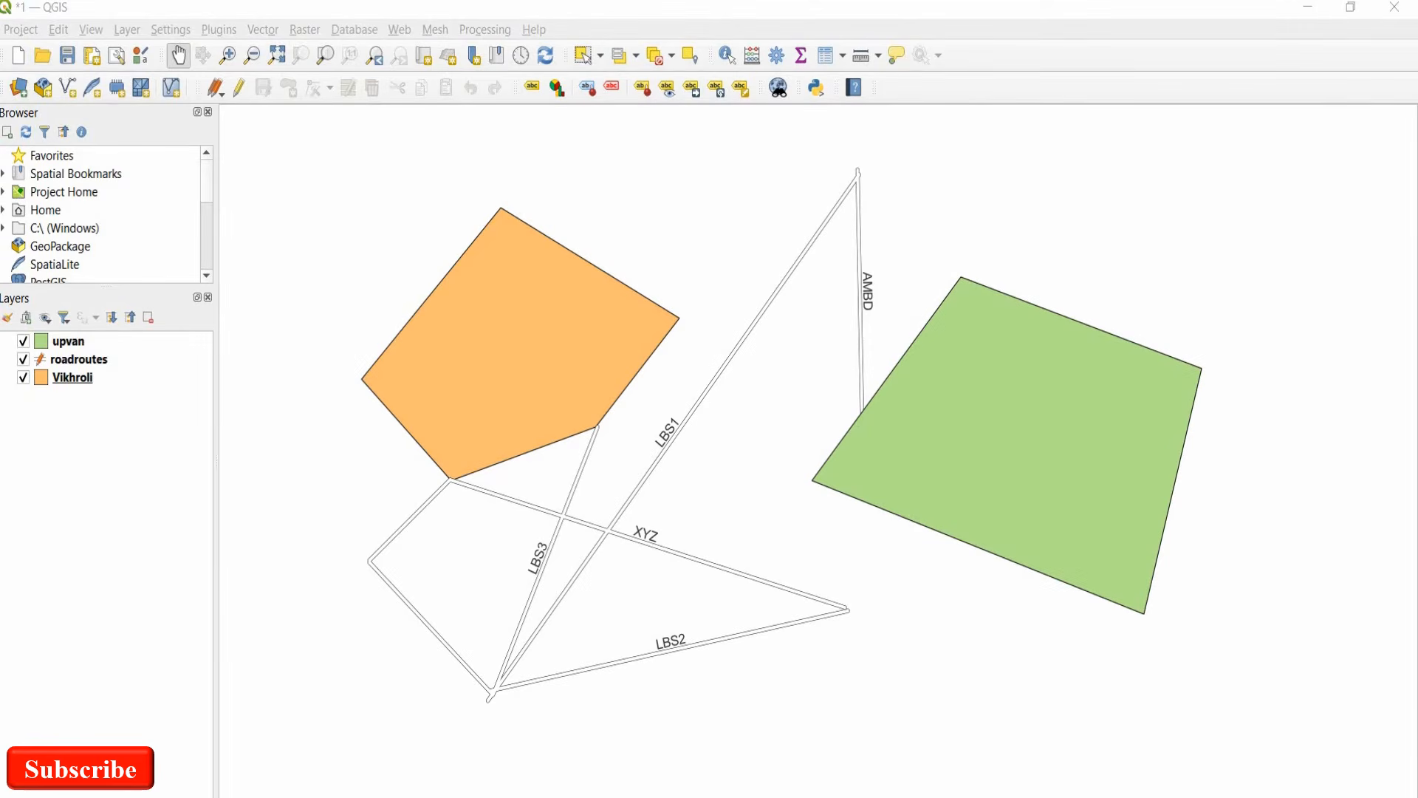
Set up a new shapefile layer with the file name hospital.shp and Point geometry.
left_click(126, 30)
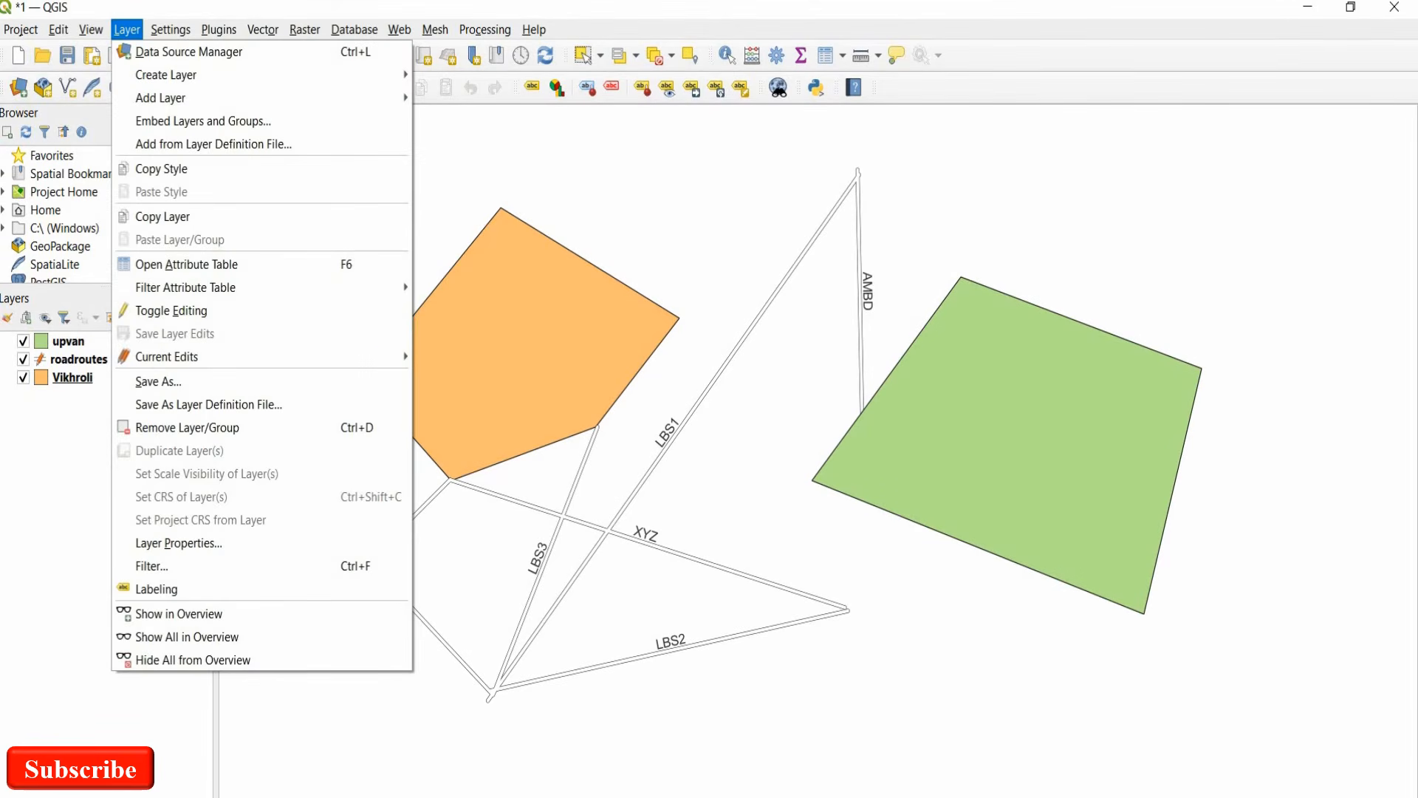
mouse_move(166, 74)
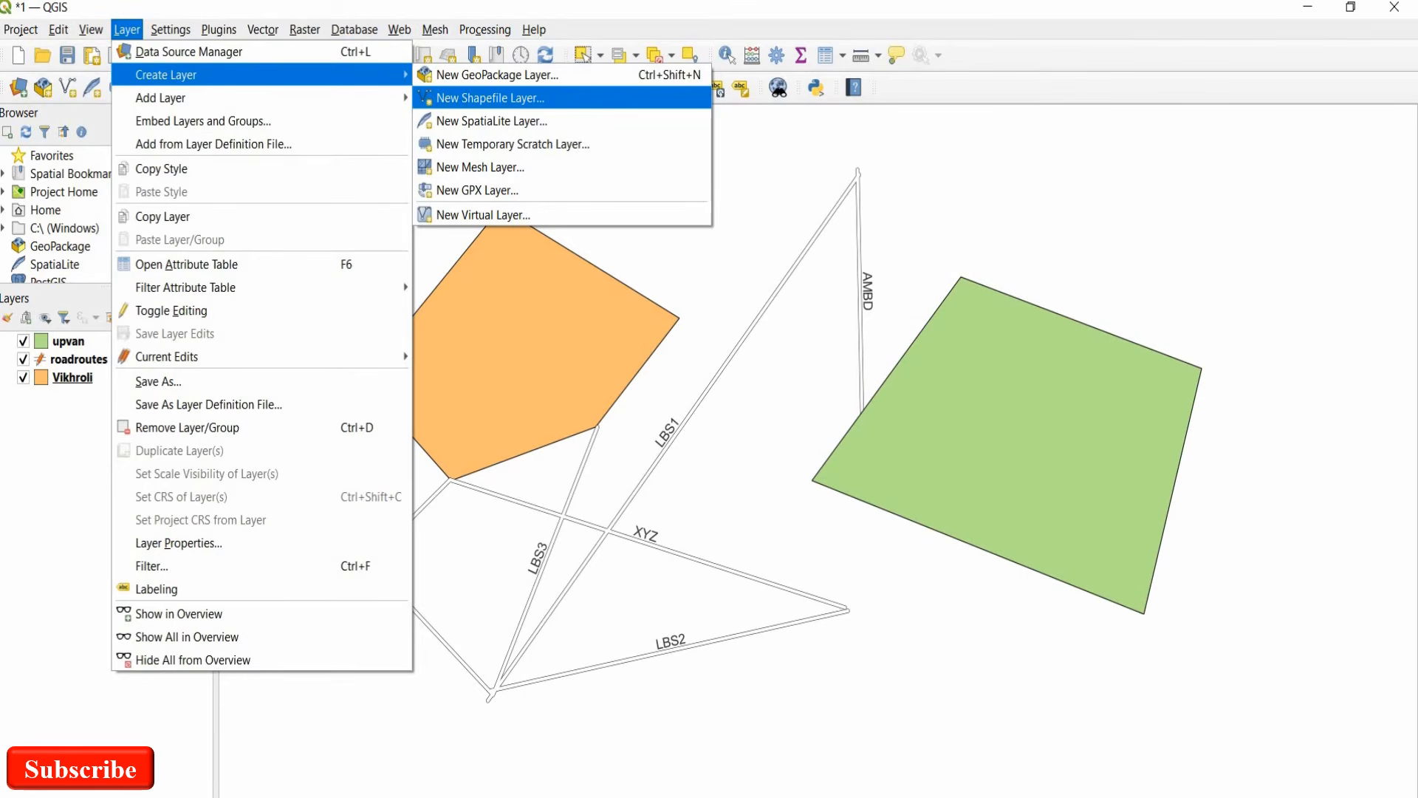
left_click(489, 98)
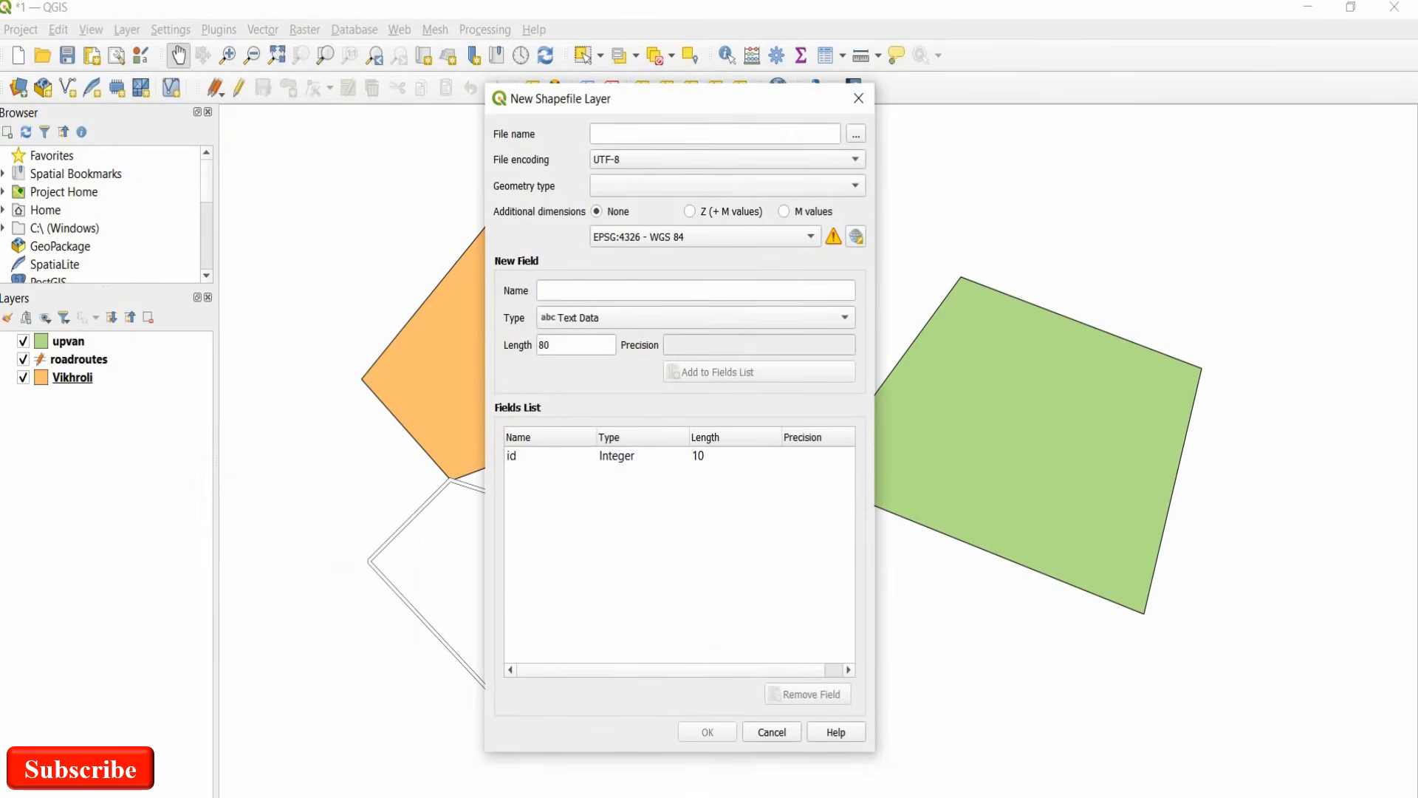
left_click(715, 134)
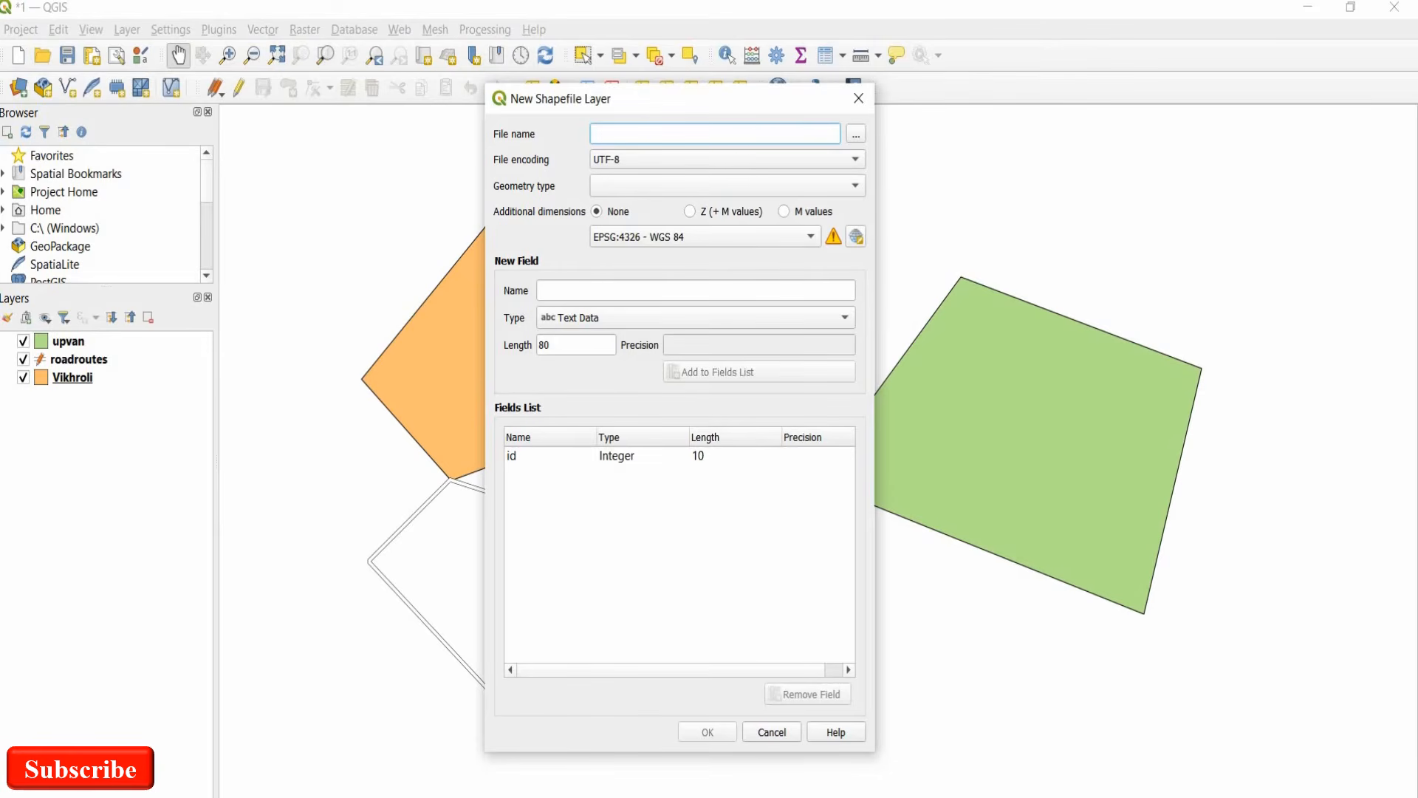
type("hospital.shp")
left_click(728, 186)
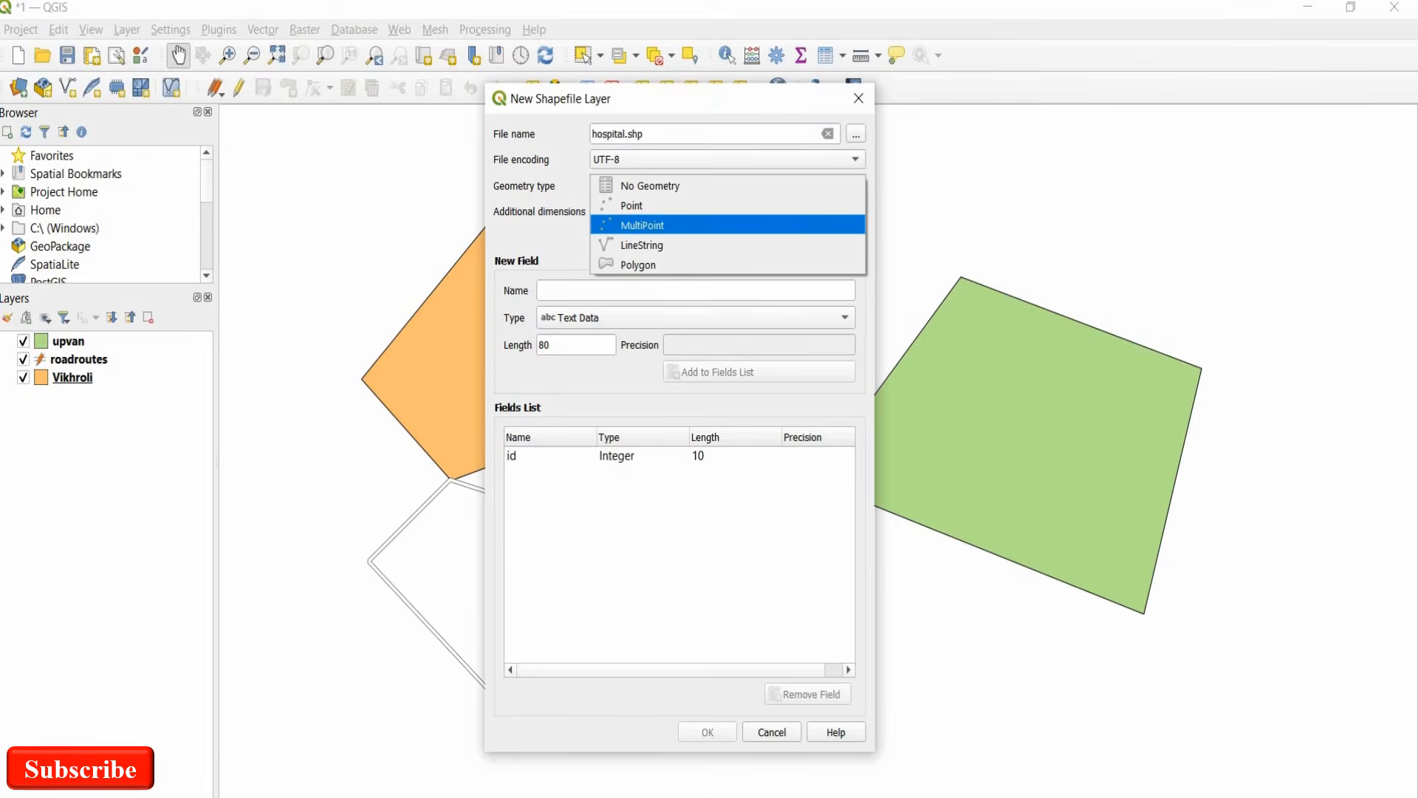
left_click(728, 205)
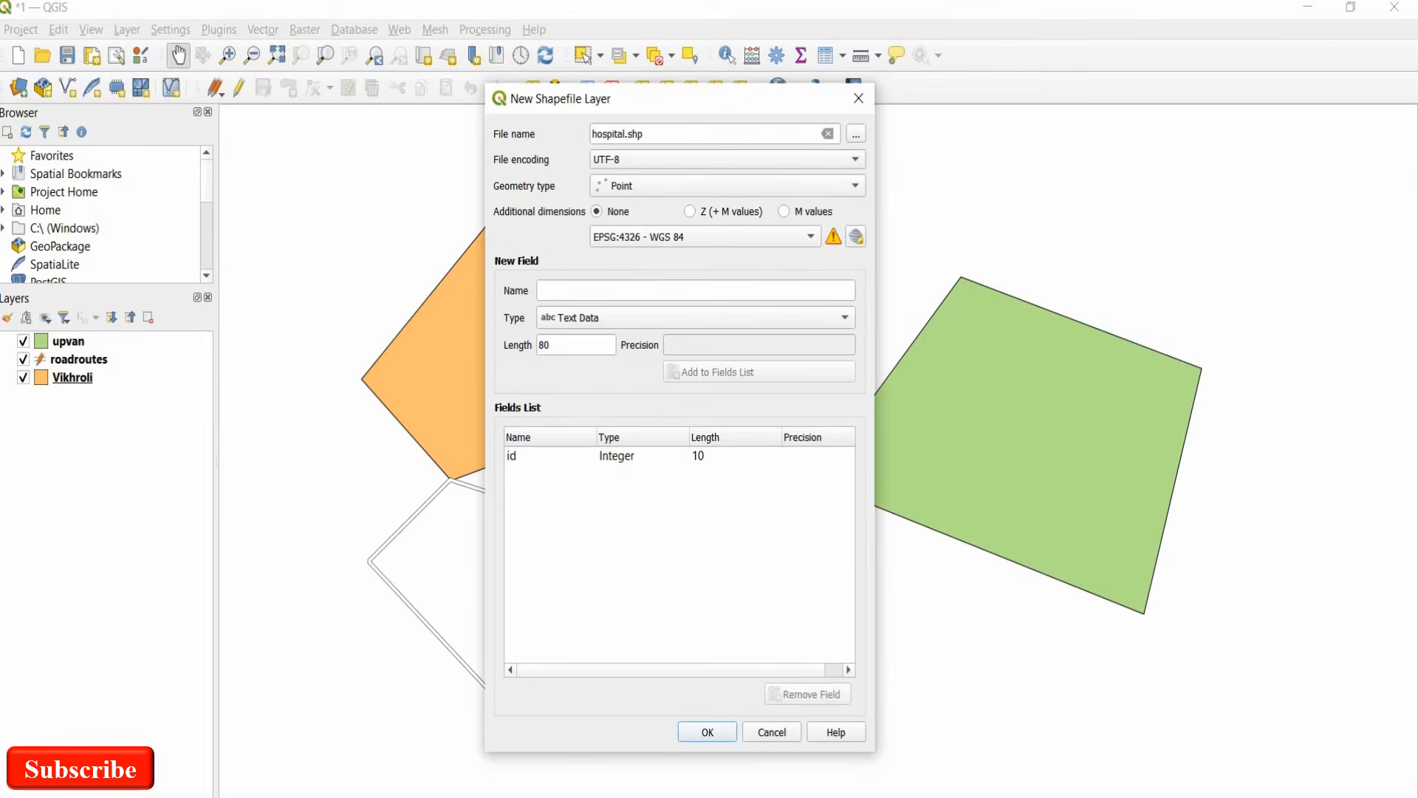
Add a text field called Name with length 80 to the hospital shapefile and create the layer.
left_click(696, 291)
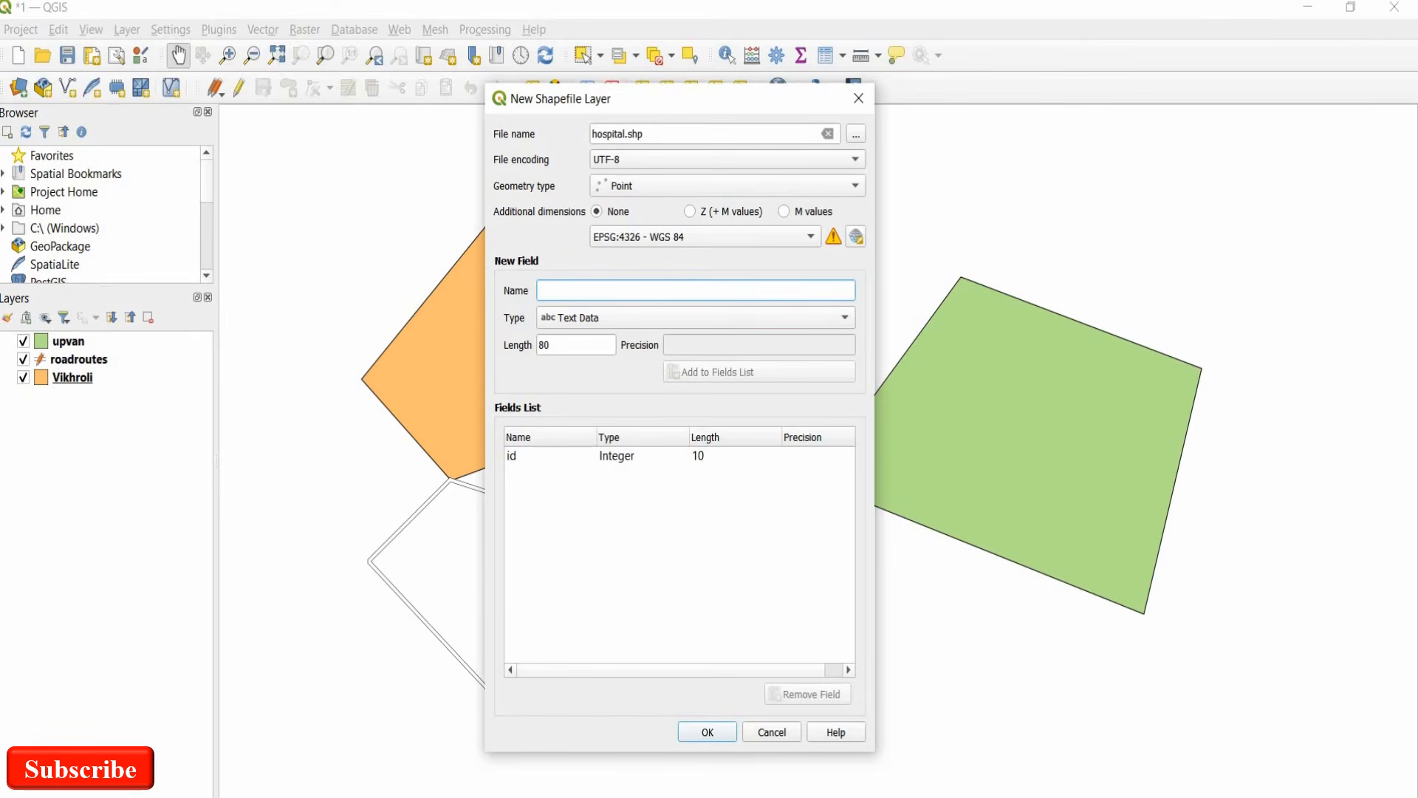
type("Name")
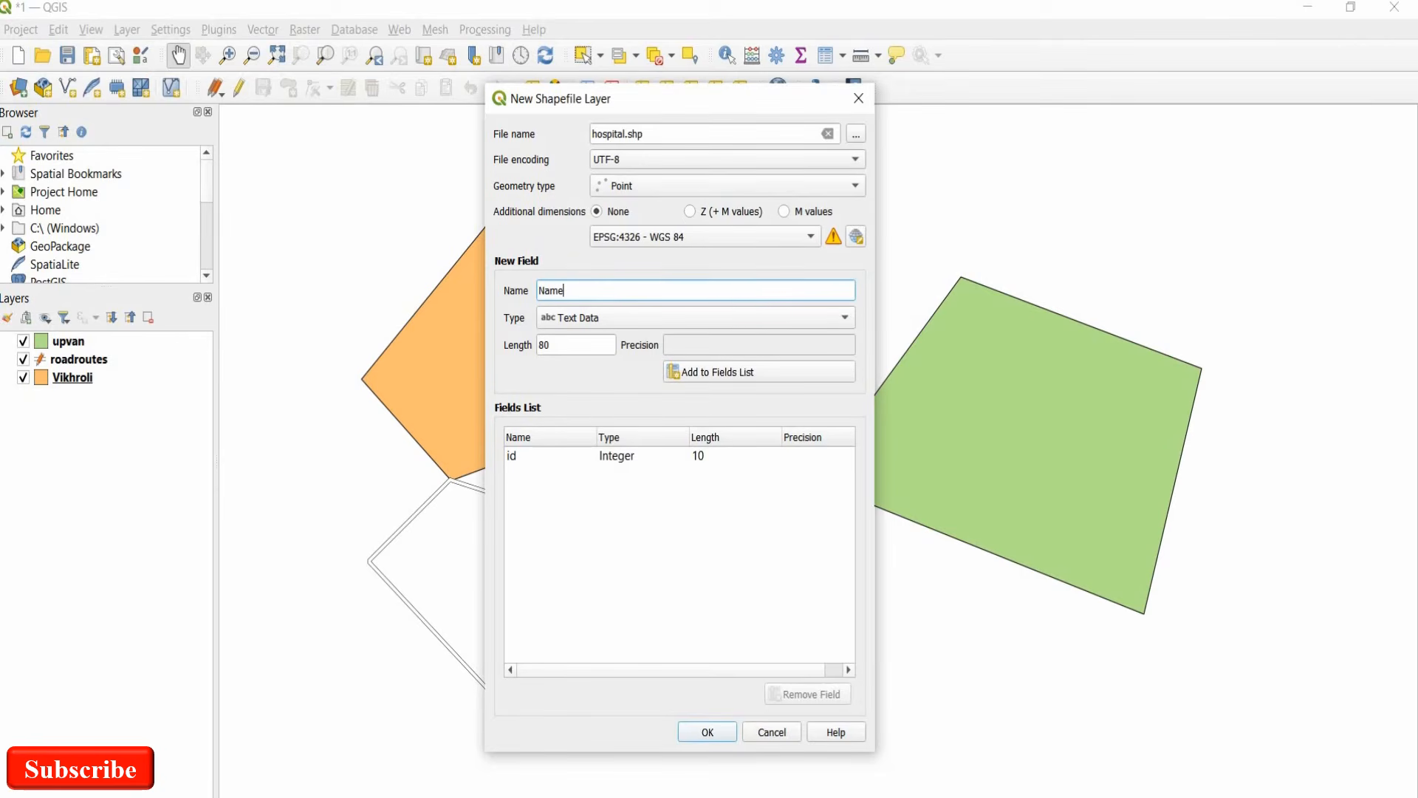
left_click(758, 372)
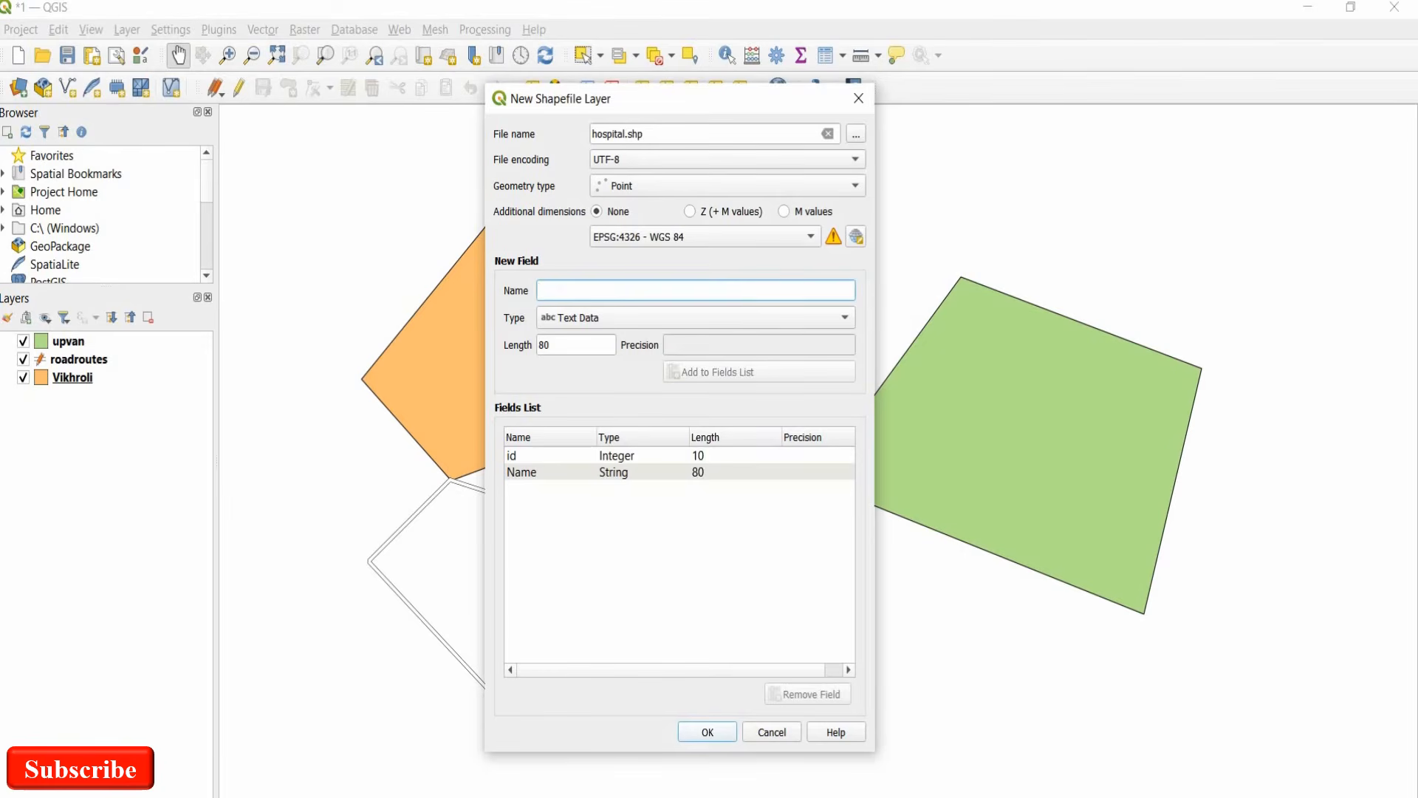
key("Return")
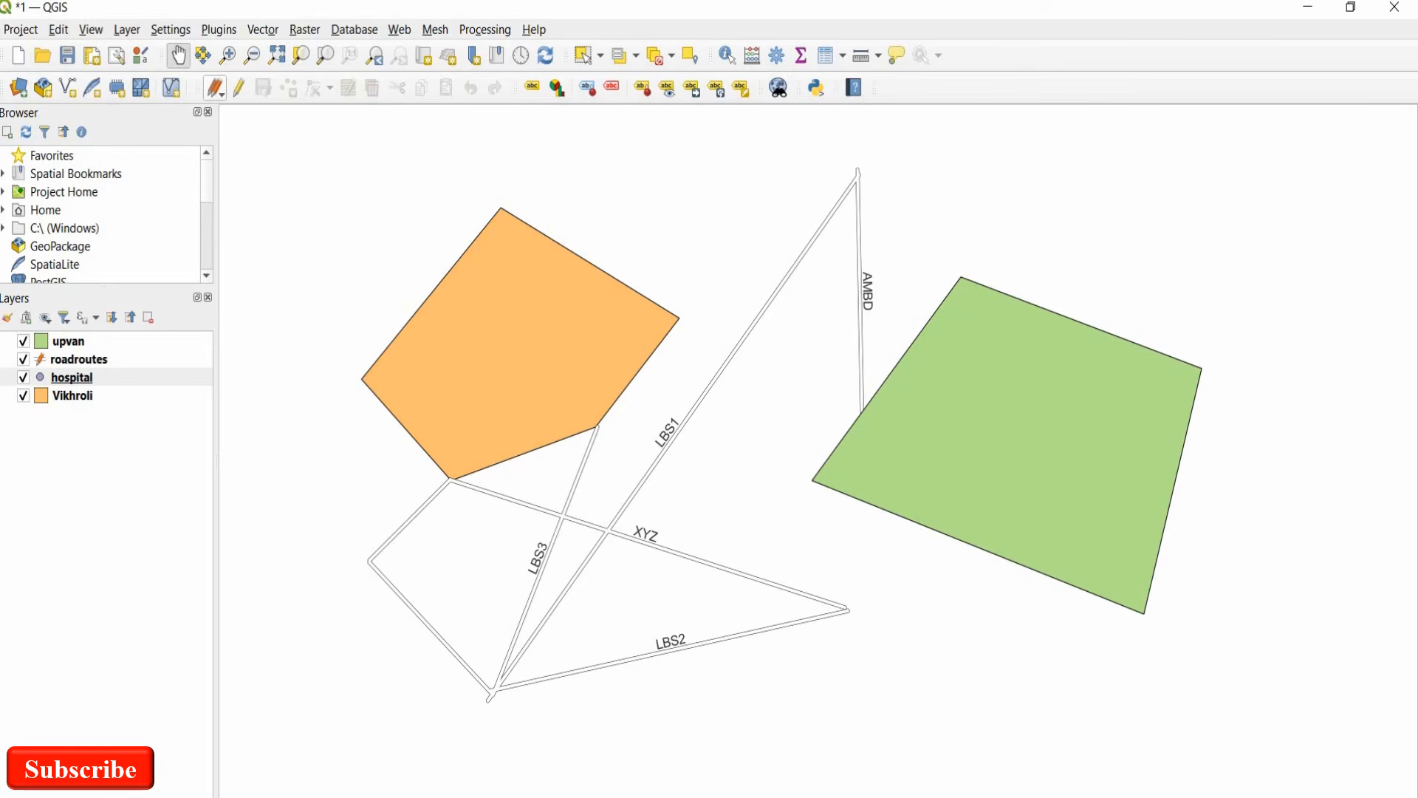
Make the hospital layer editable and add a point in the upper middle of Vikhroli with id 1 and the name TATA.
left_click(239, 88)
left_click(288, 88)
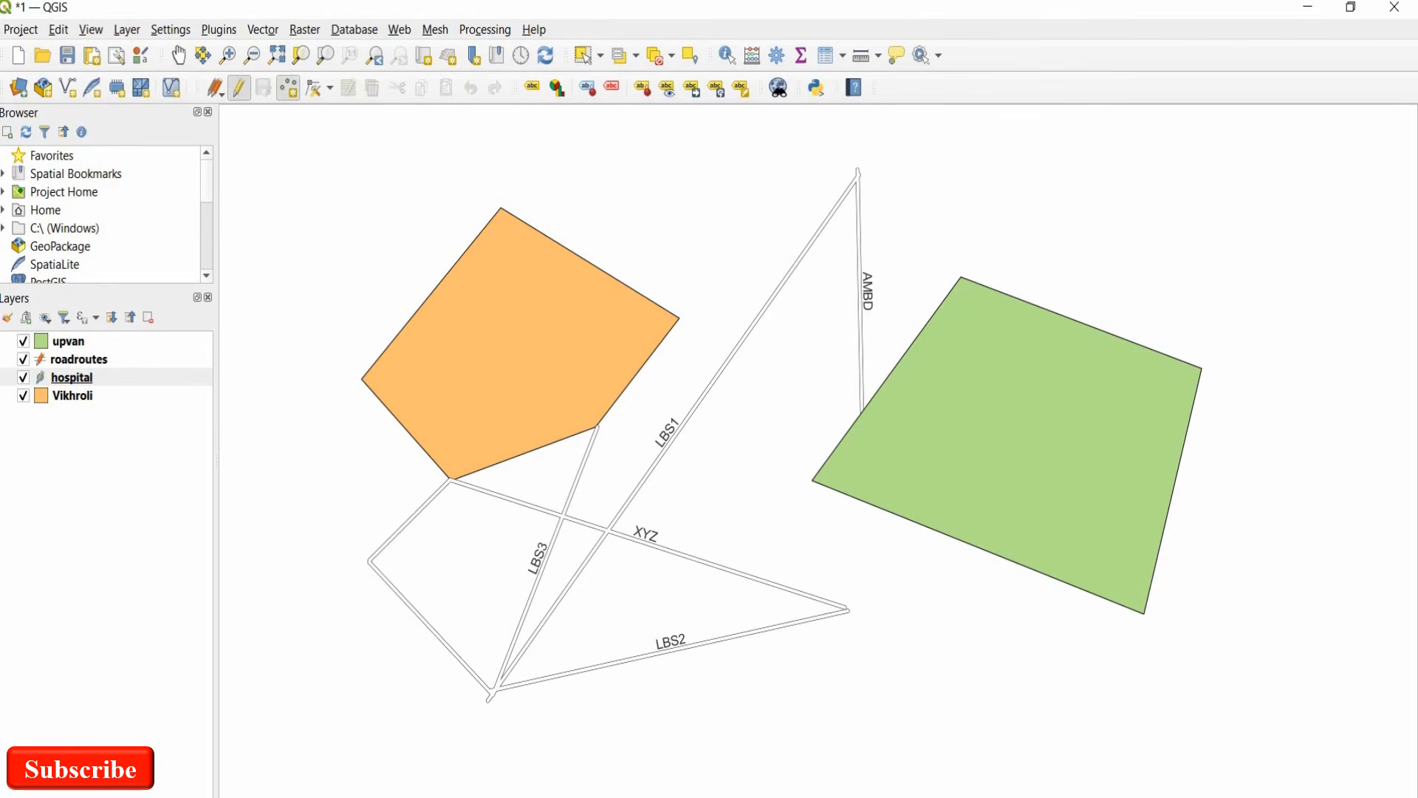
left_click(517, 344)
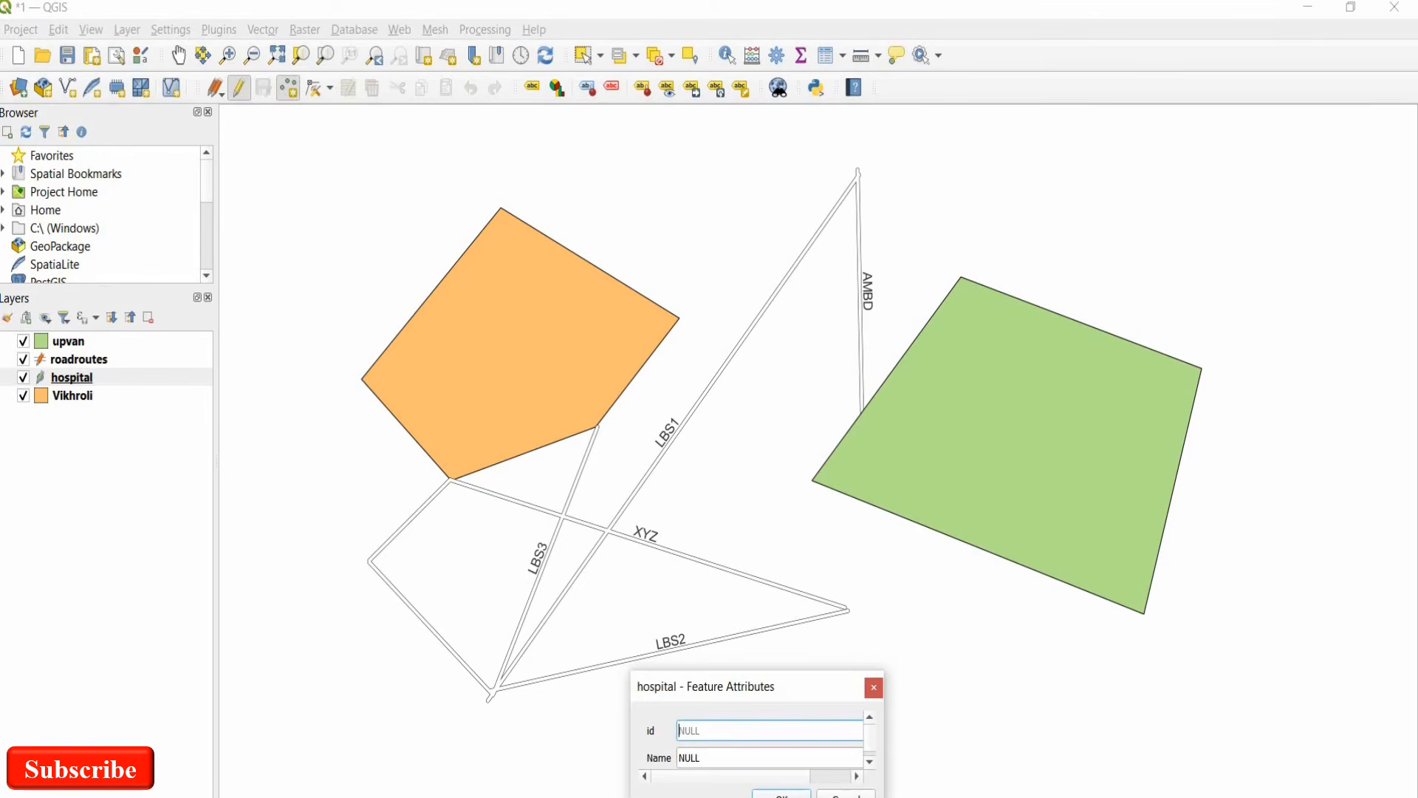
left_click_drag(754, 687, 776, 543)
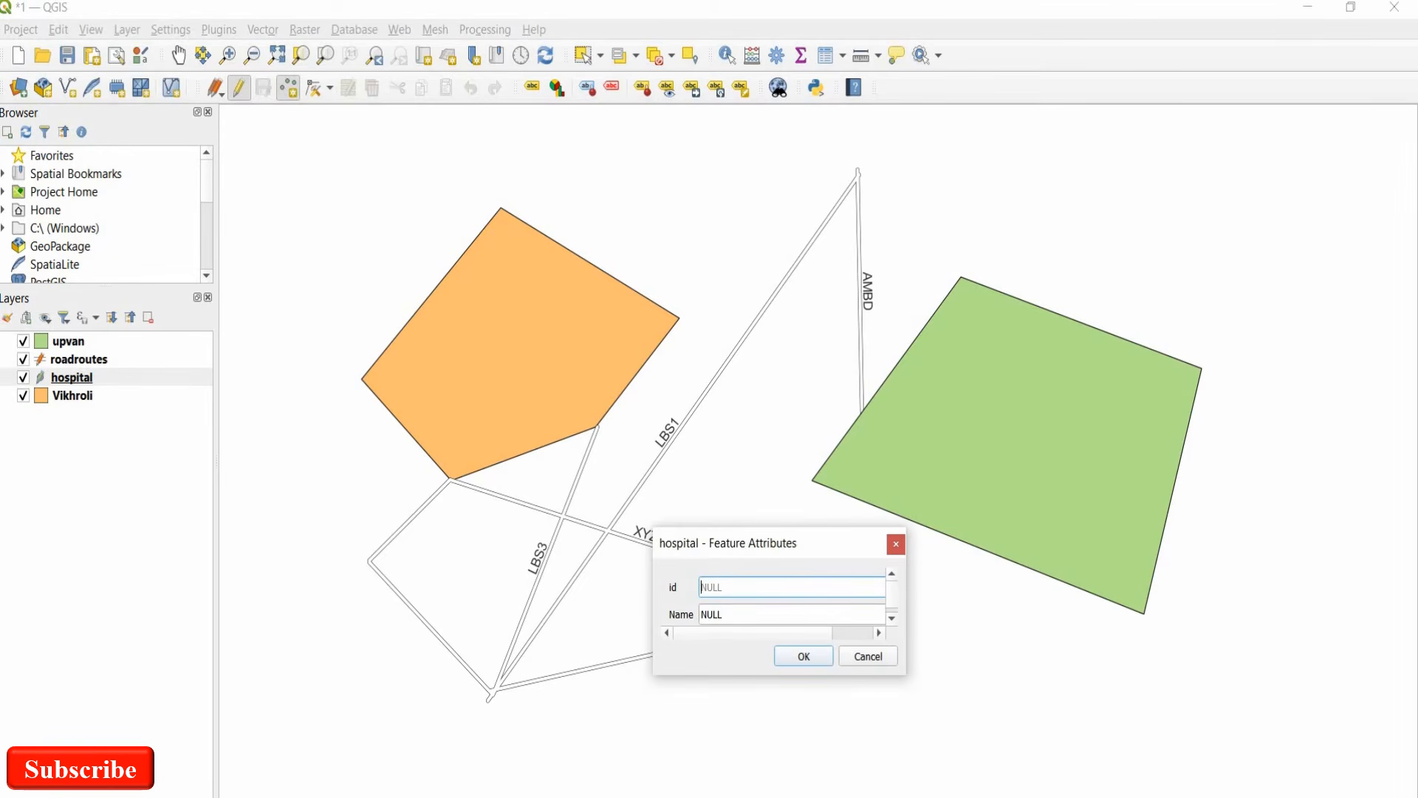
type("1")
key("Tab")
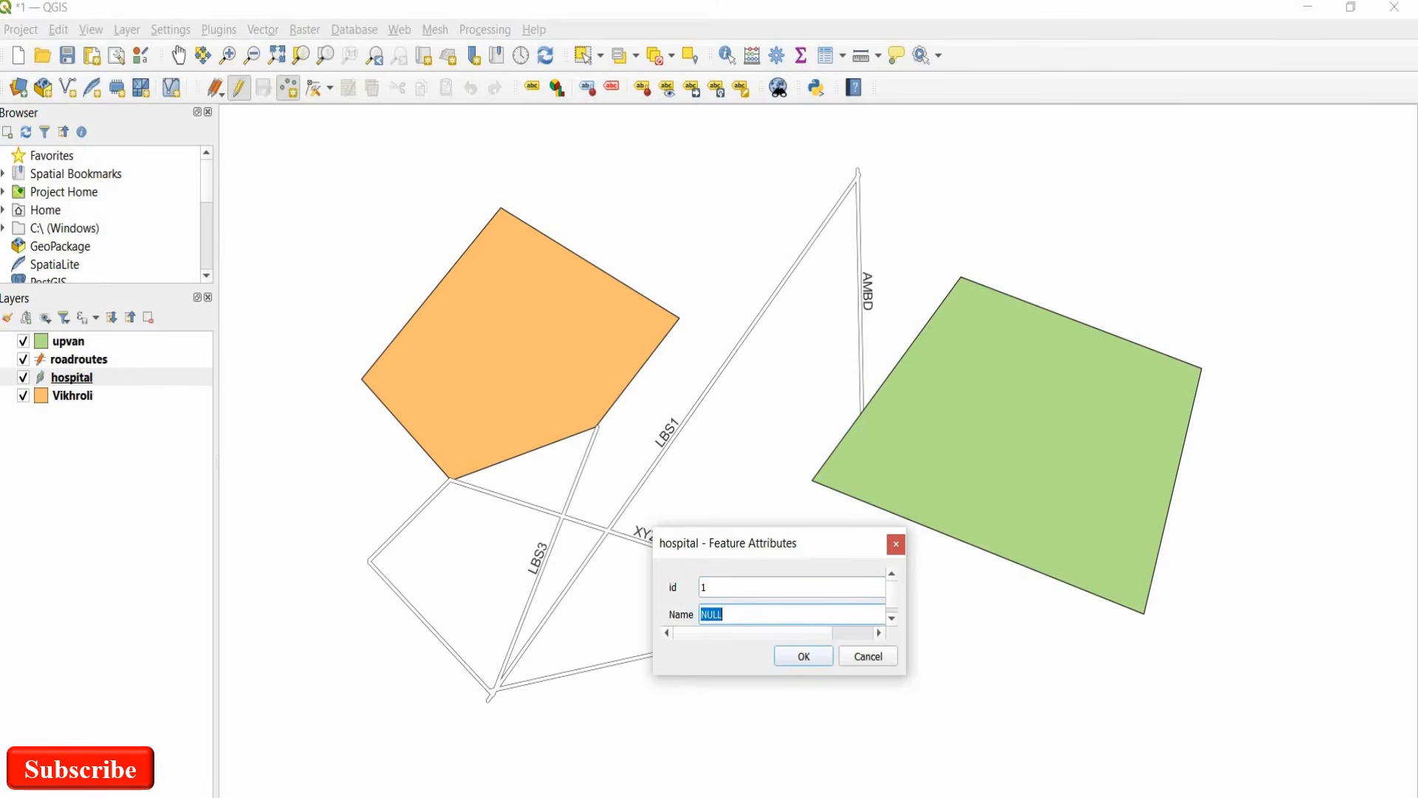
type("TATA")
key("Return")
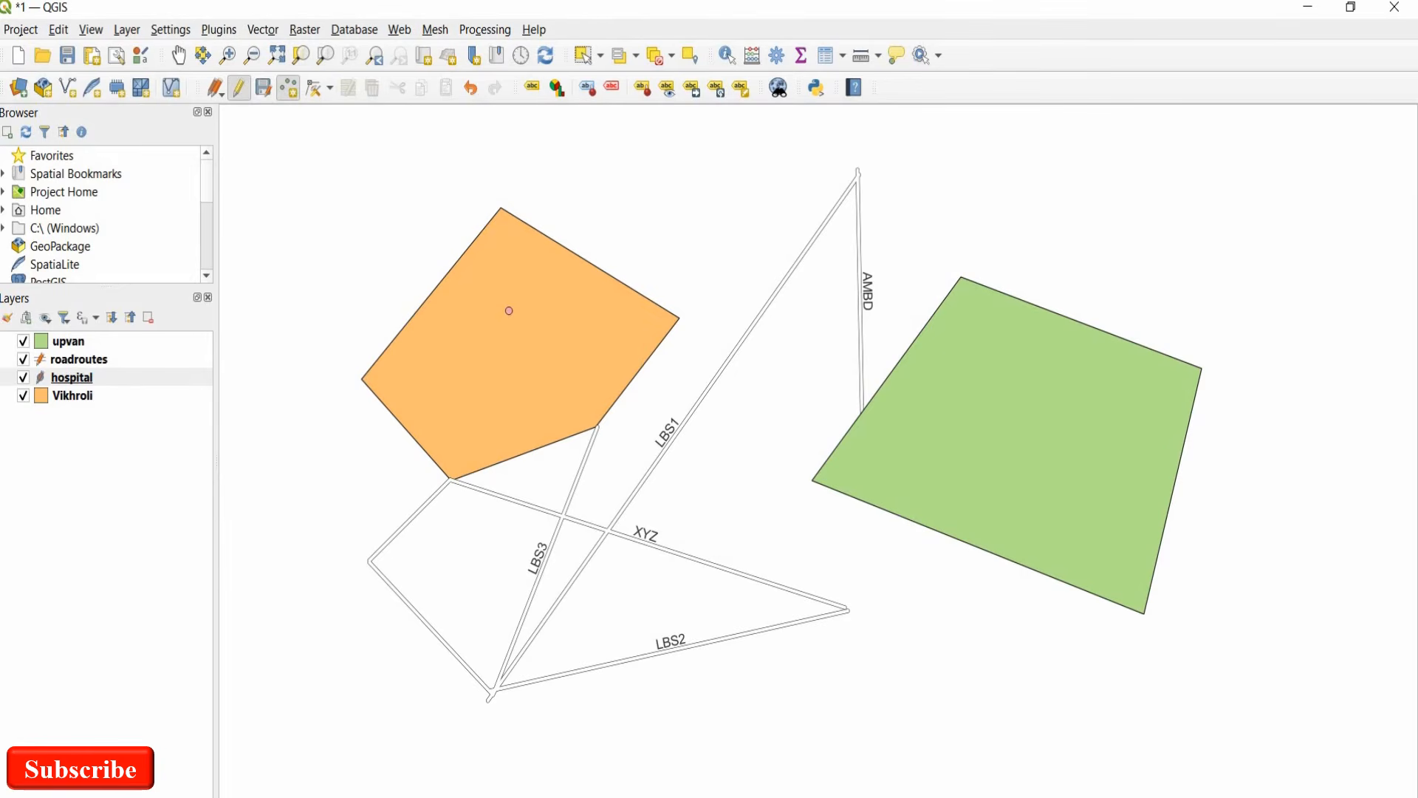
Apply single labels to the hospital layer with Tata as the label value.
right_click(129, 378)
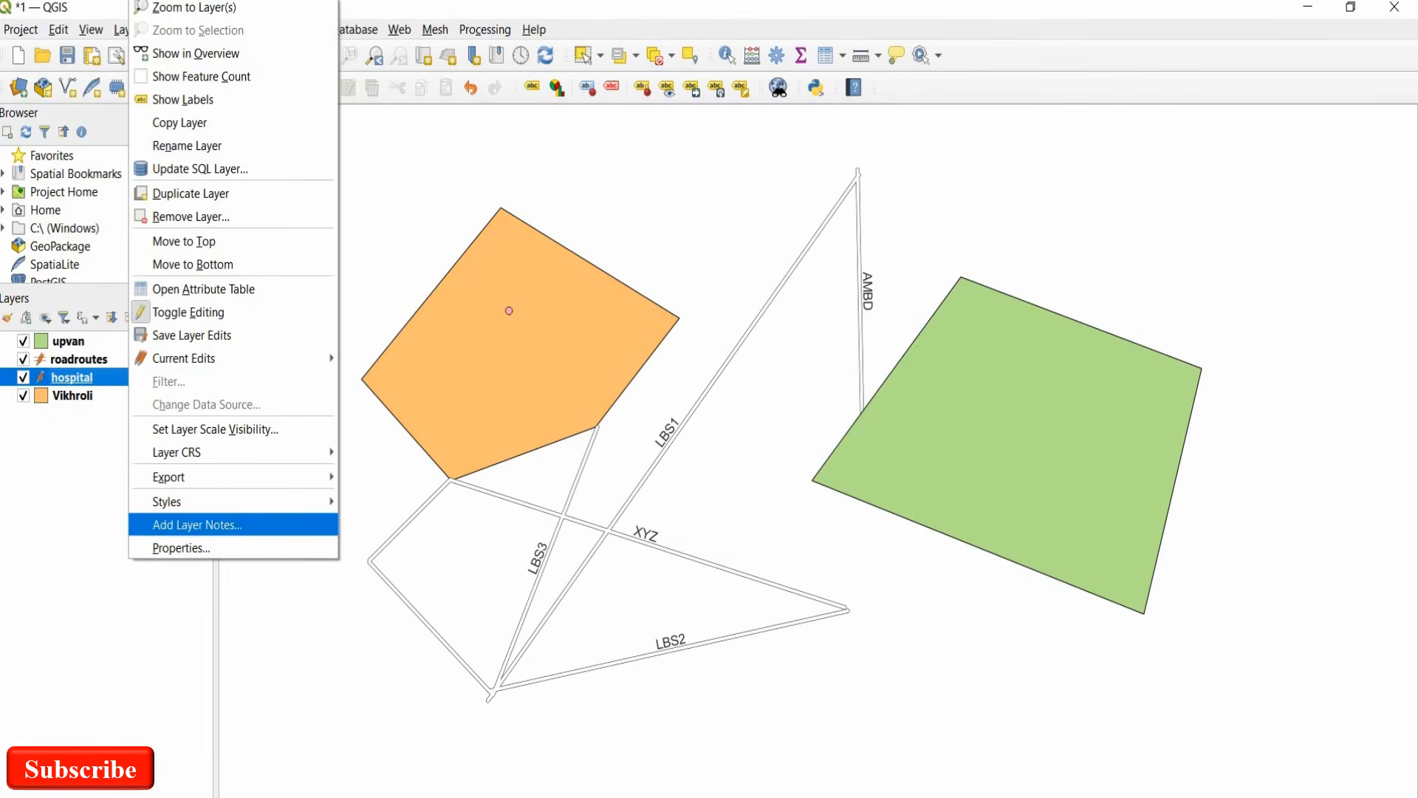
left_click(181, 548)
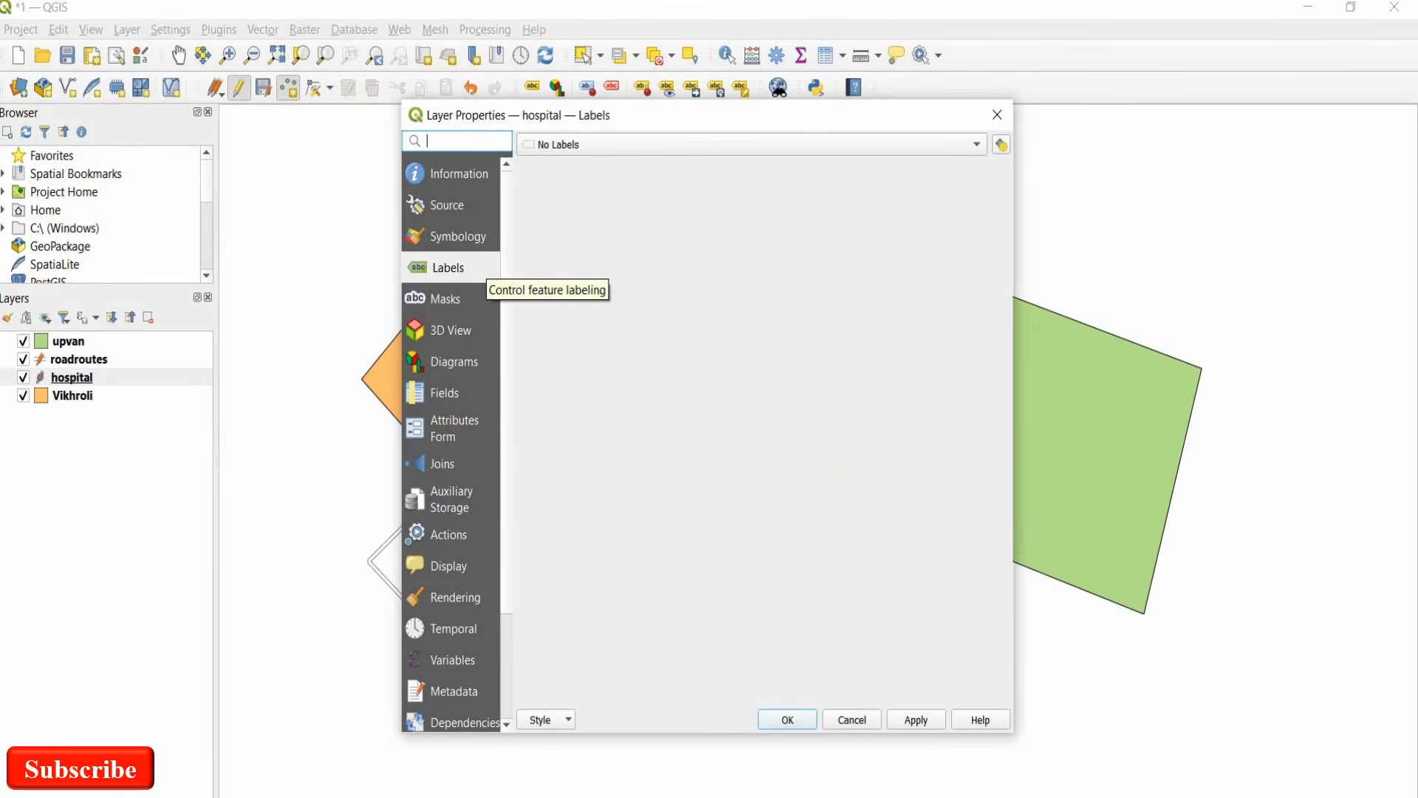
left_click(752, 145)
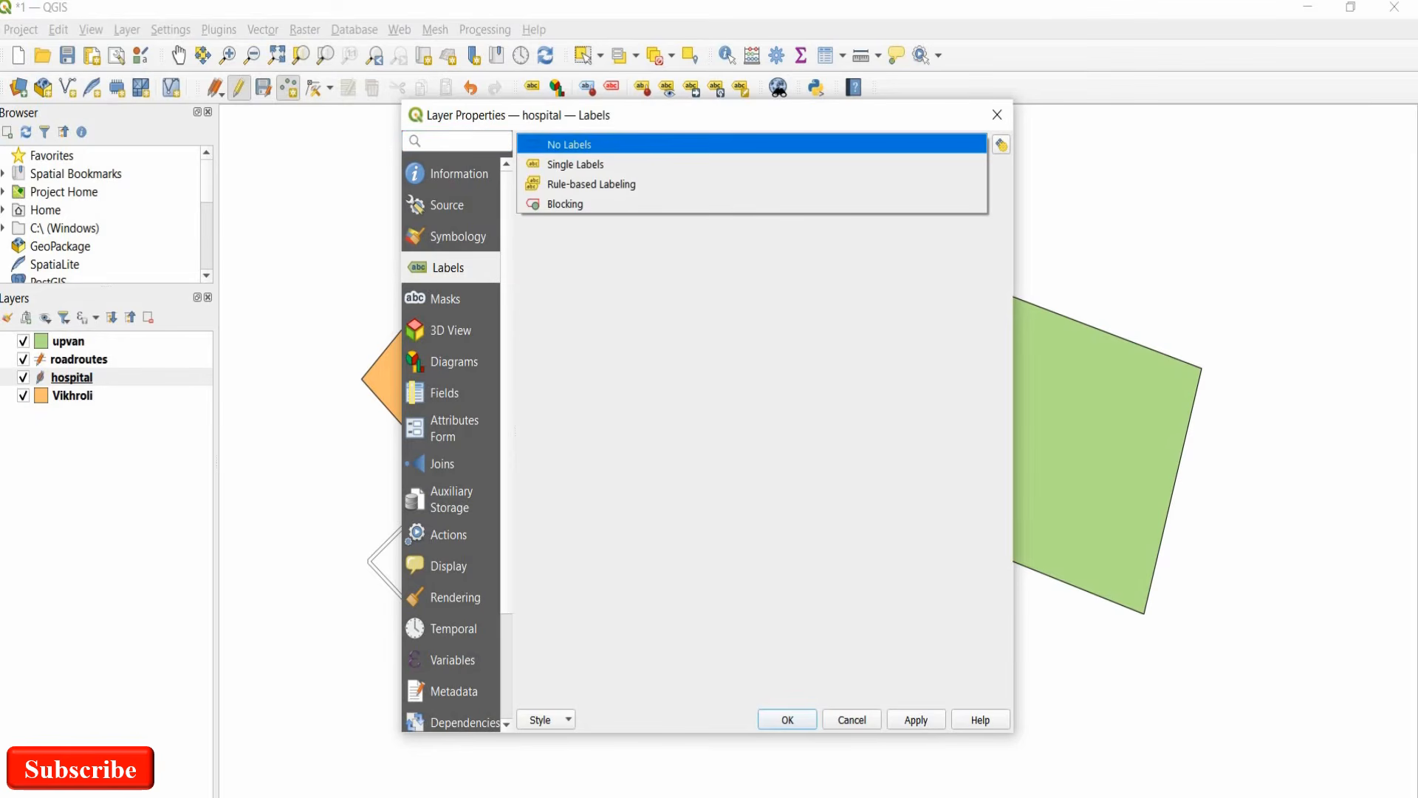
left_click(576, 165)
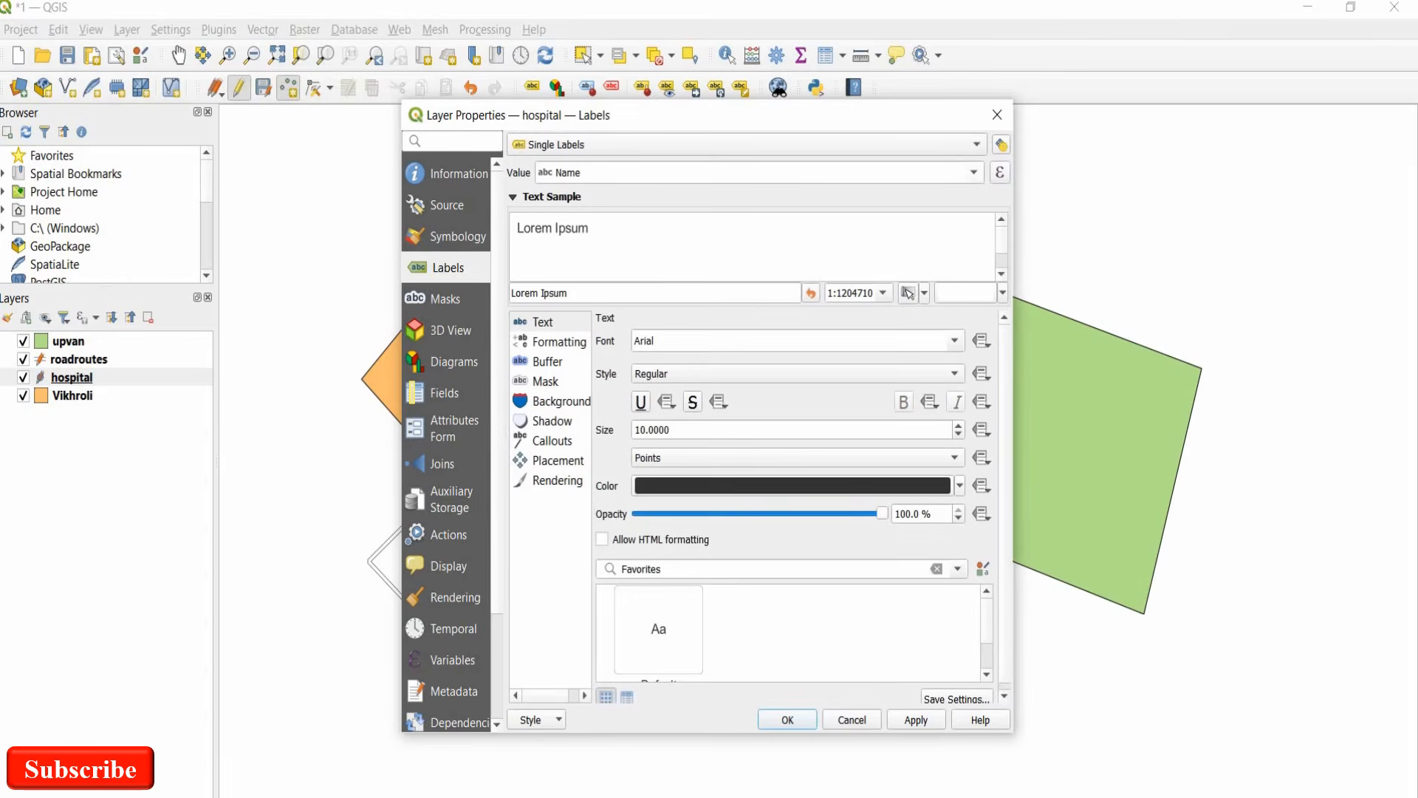
left_click(629, 173)
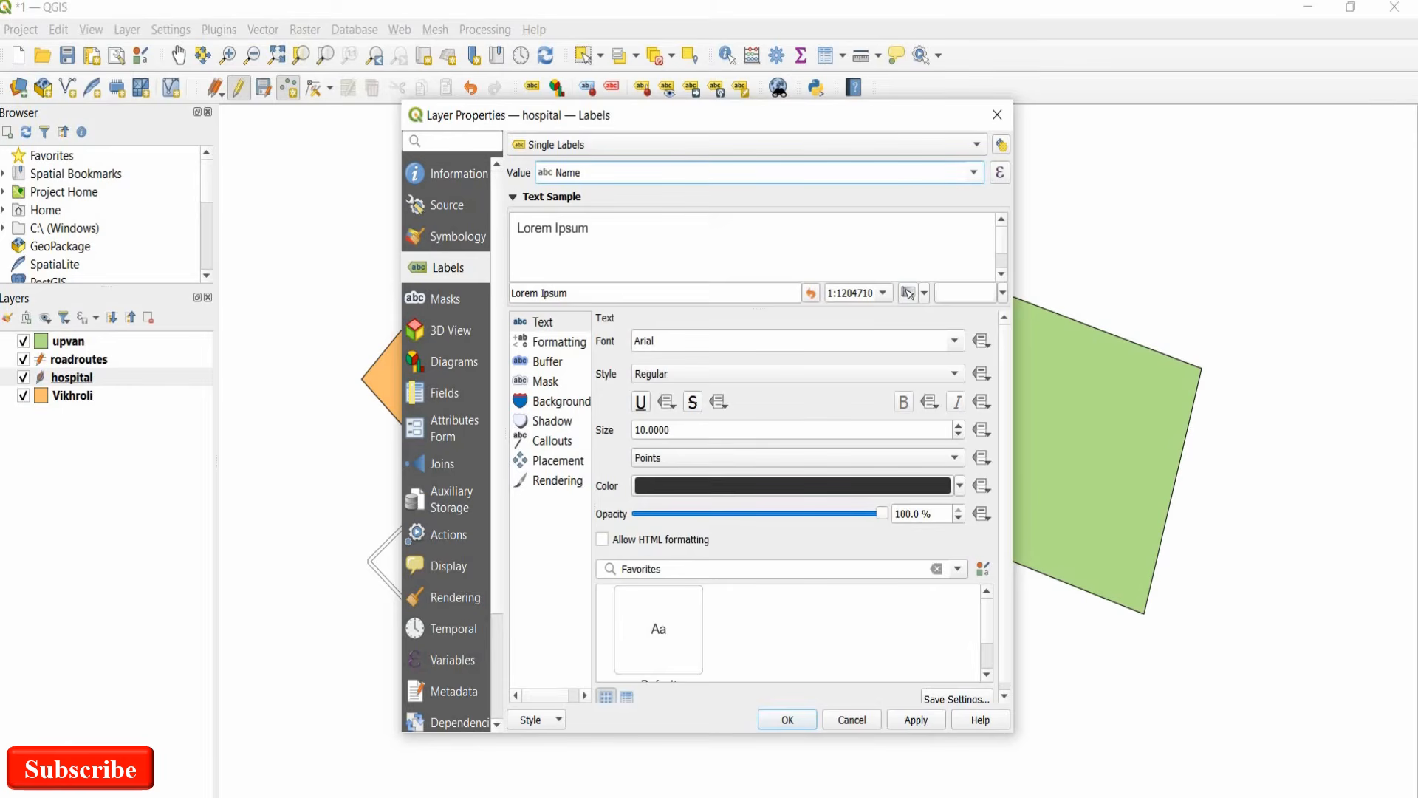
key("BackSpace")
key("BackSpace")
key("BackSpace")
key("BackSpace")
type("Tata")
left_click(916, 720)
left_click(787, 720)
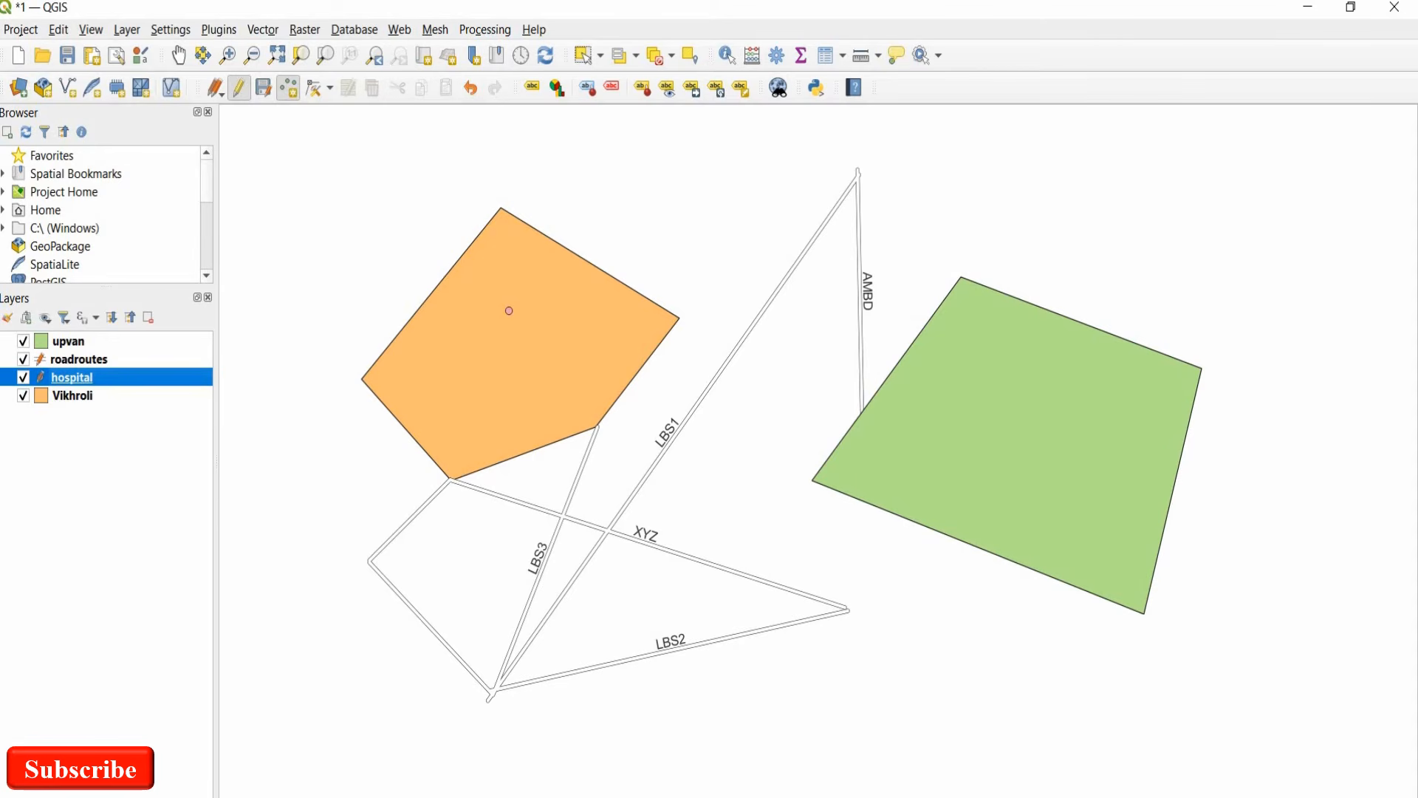
Style the hospital point marker with a red color and a size of 2.4 millimetres.
right_click(176, 377)
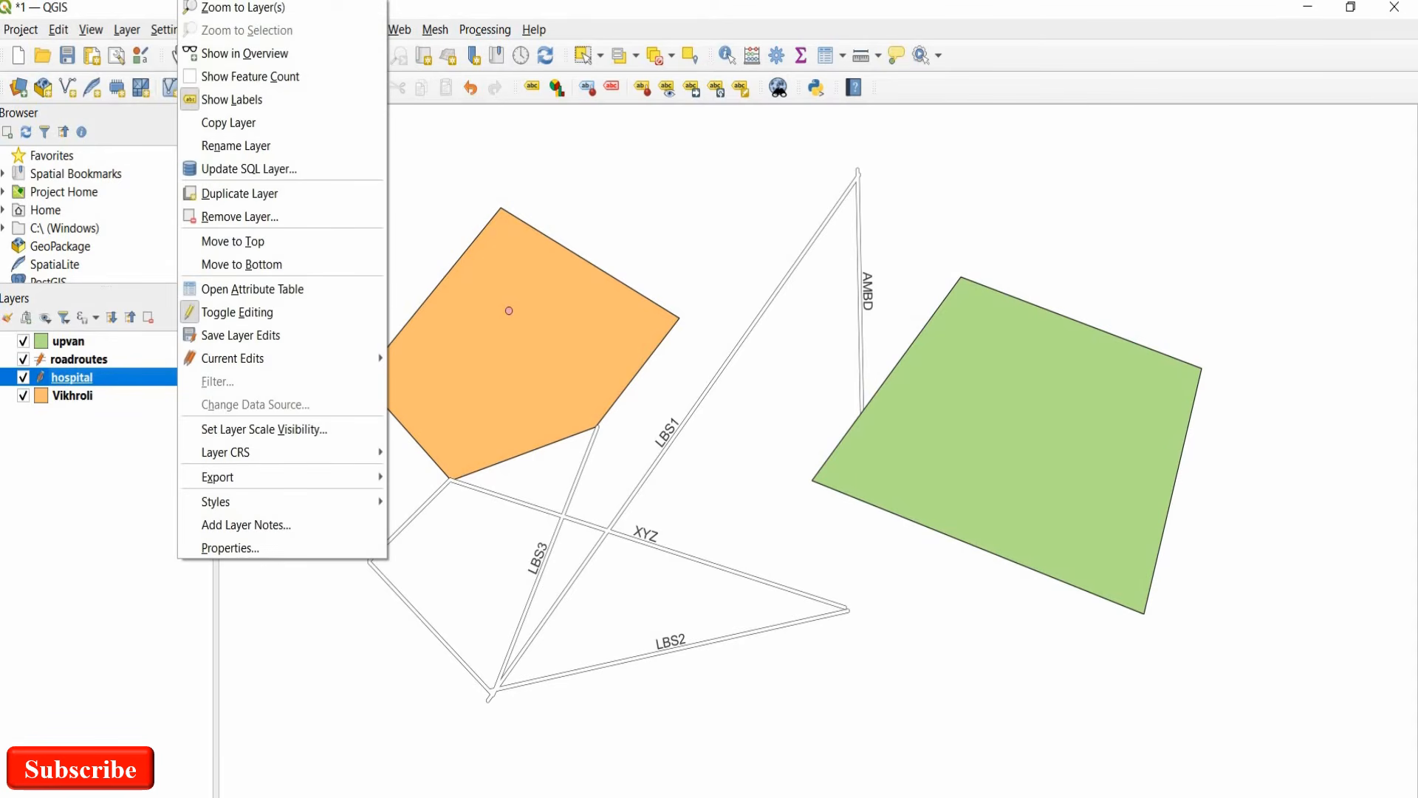
left_click(230, 548)
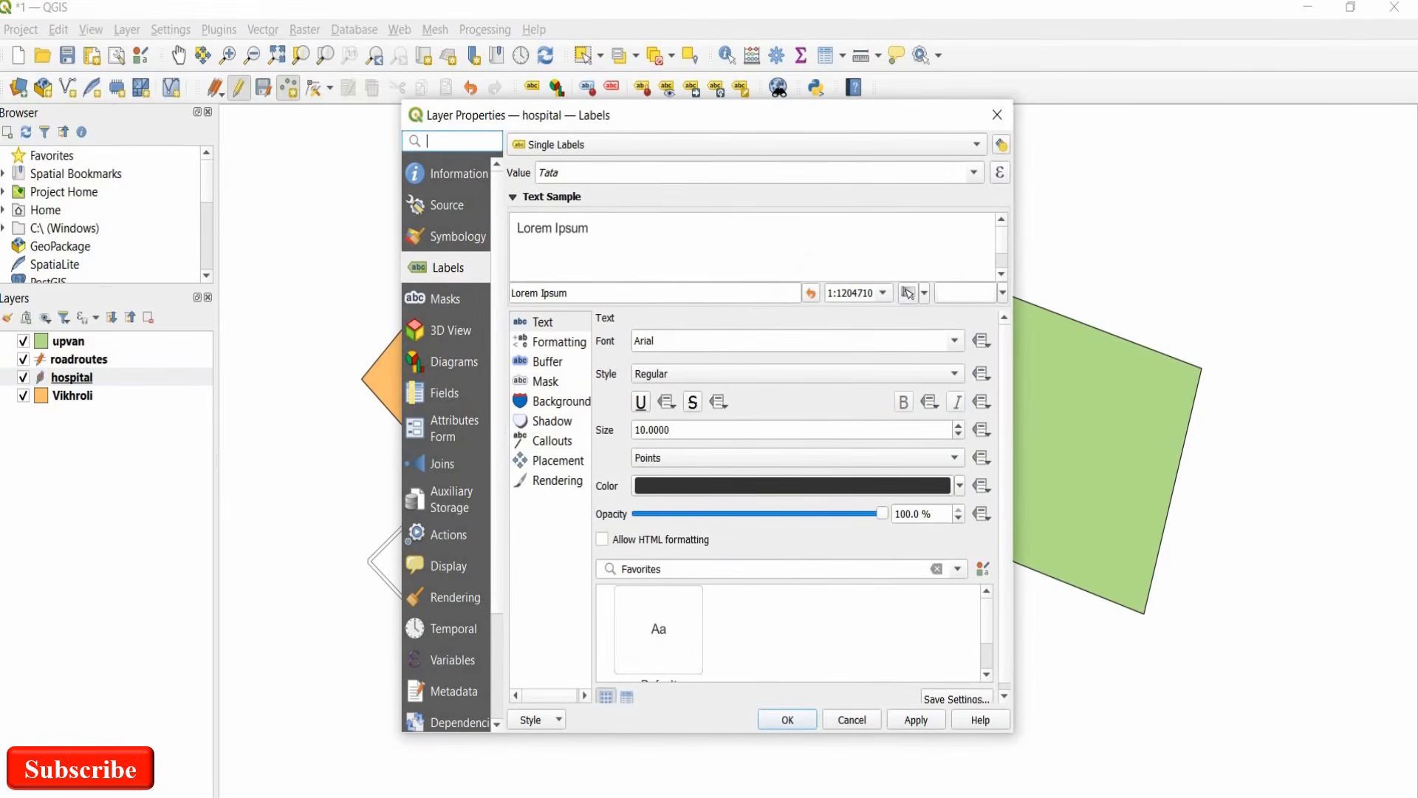
left_click(458, 237)
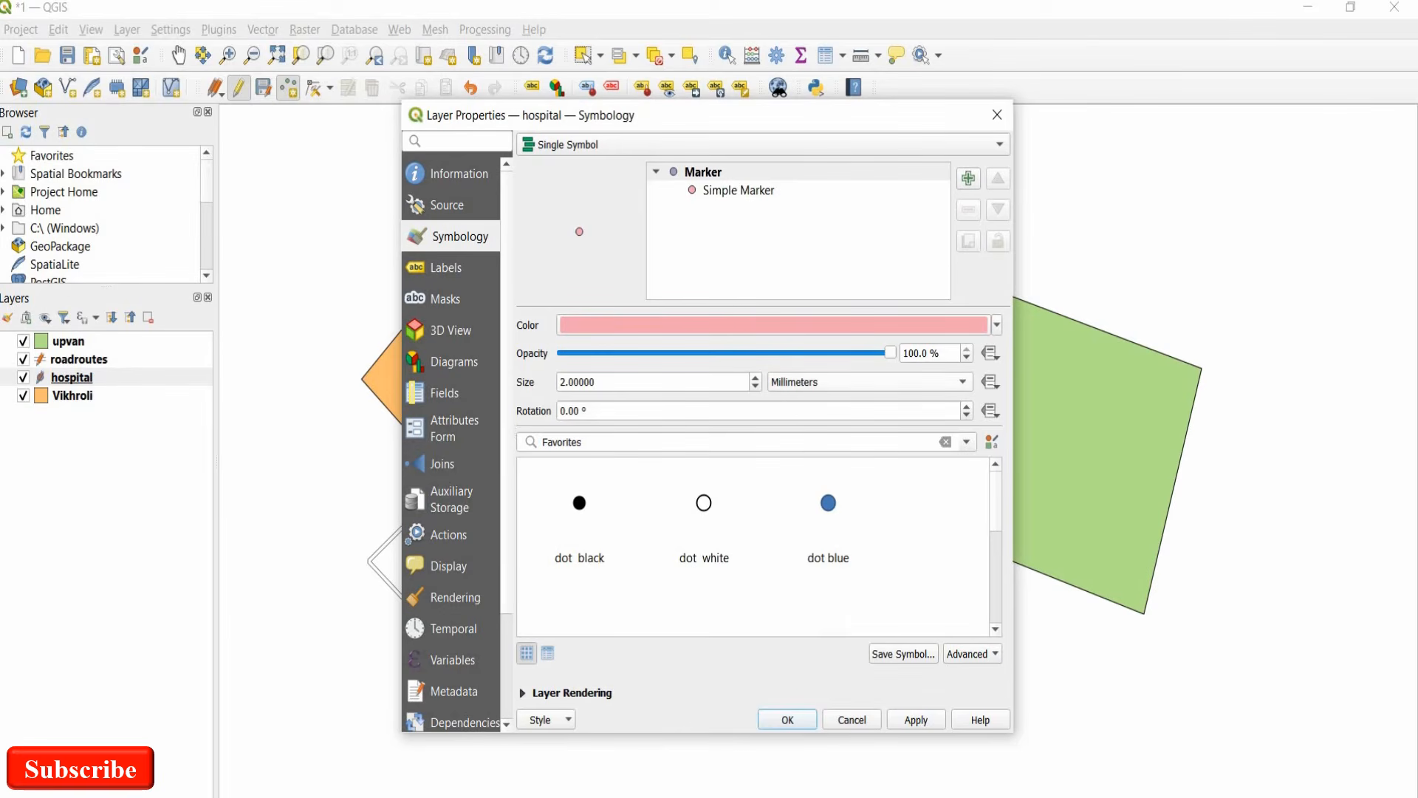
left_click(997, 325)
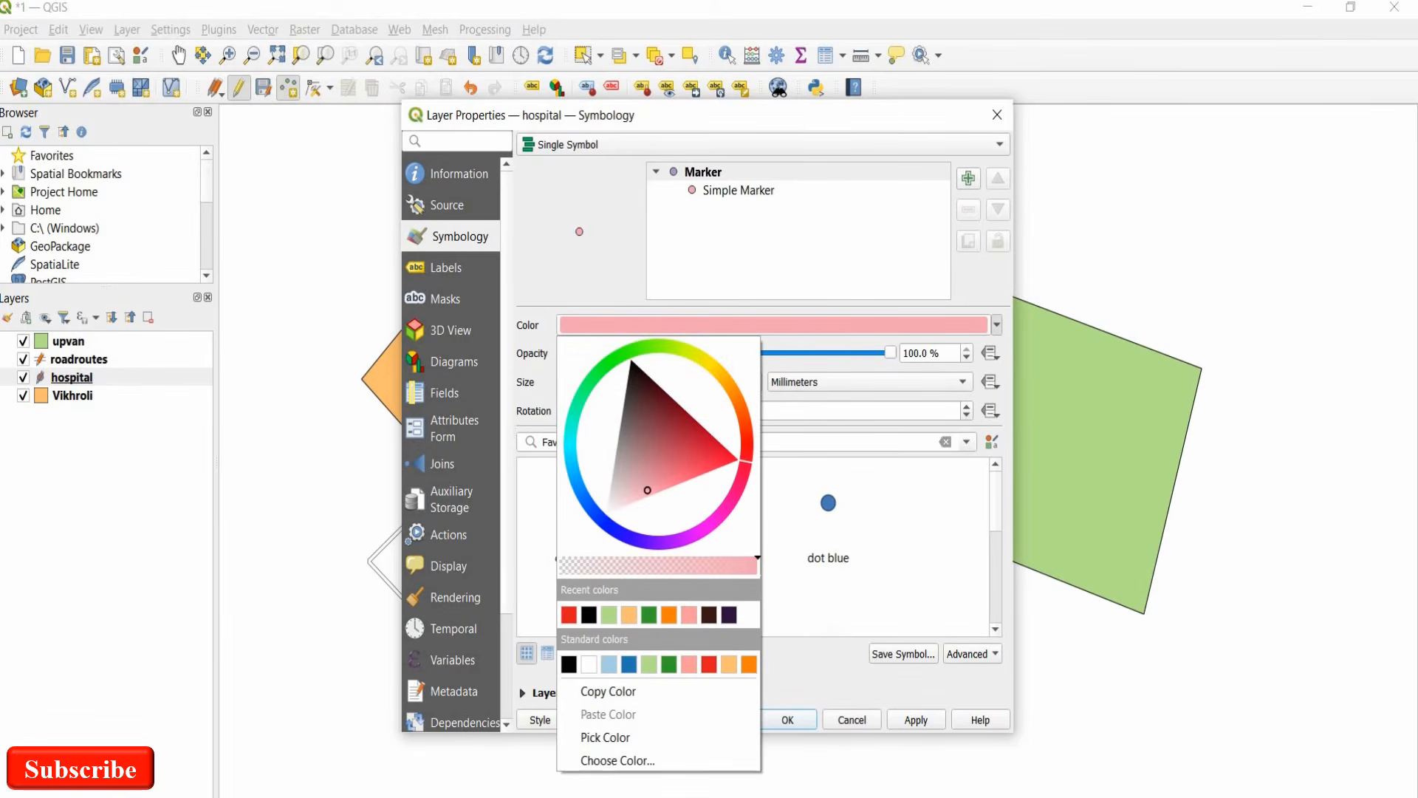
left_click(569, 614)
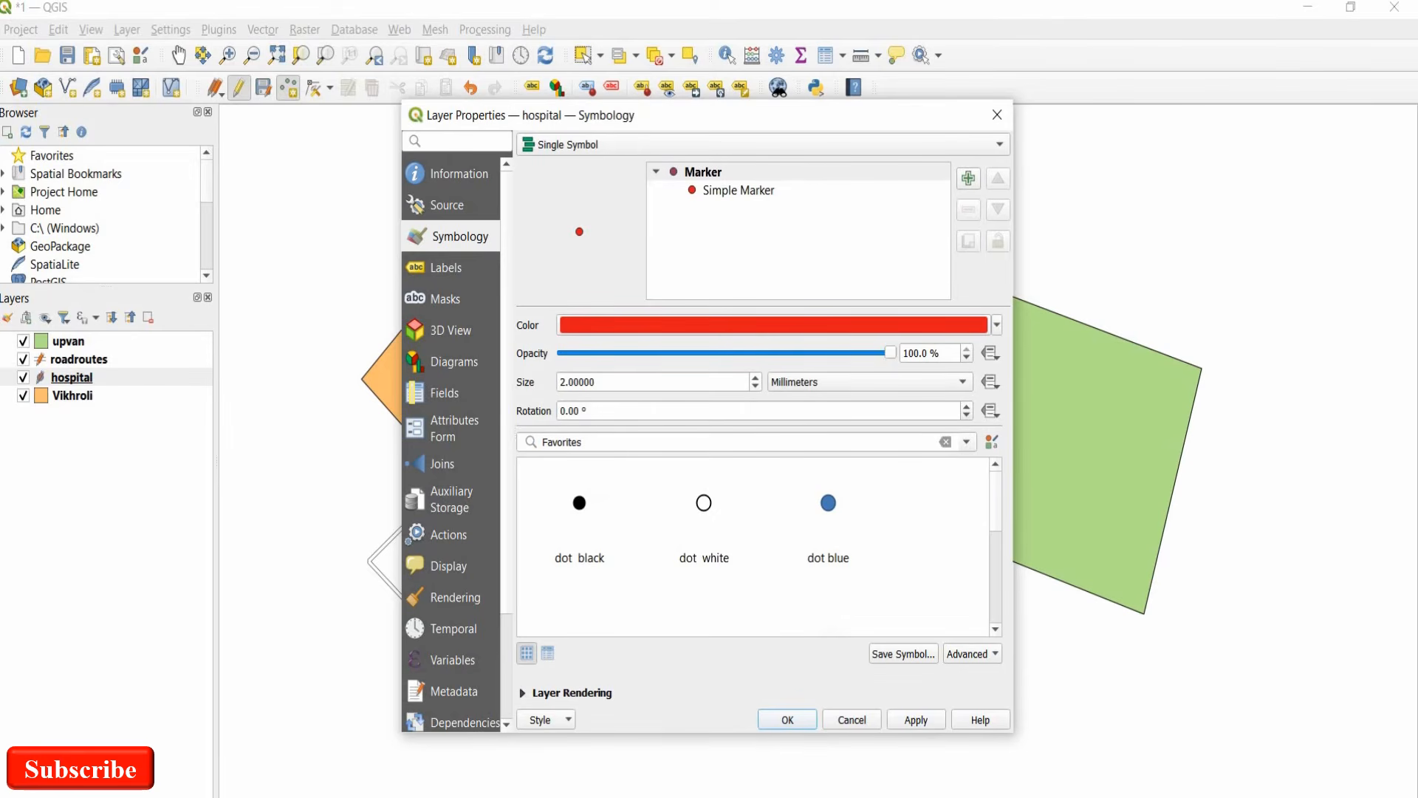
left_click(755, 378)
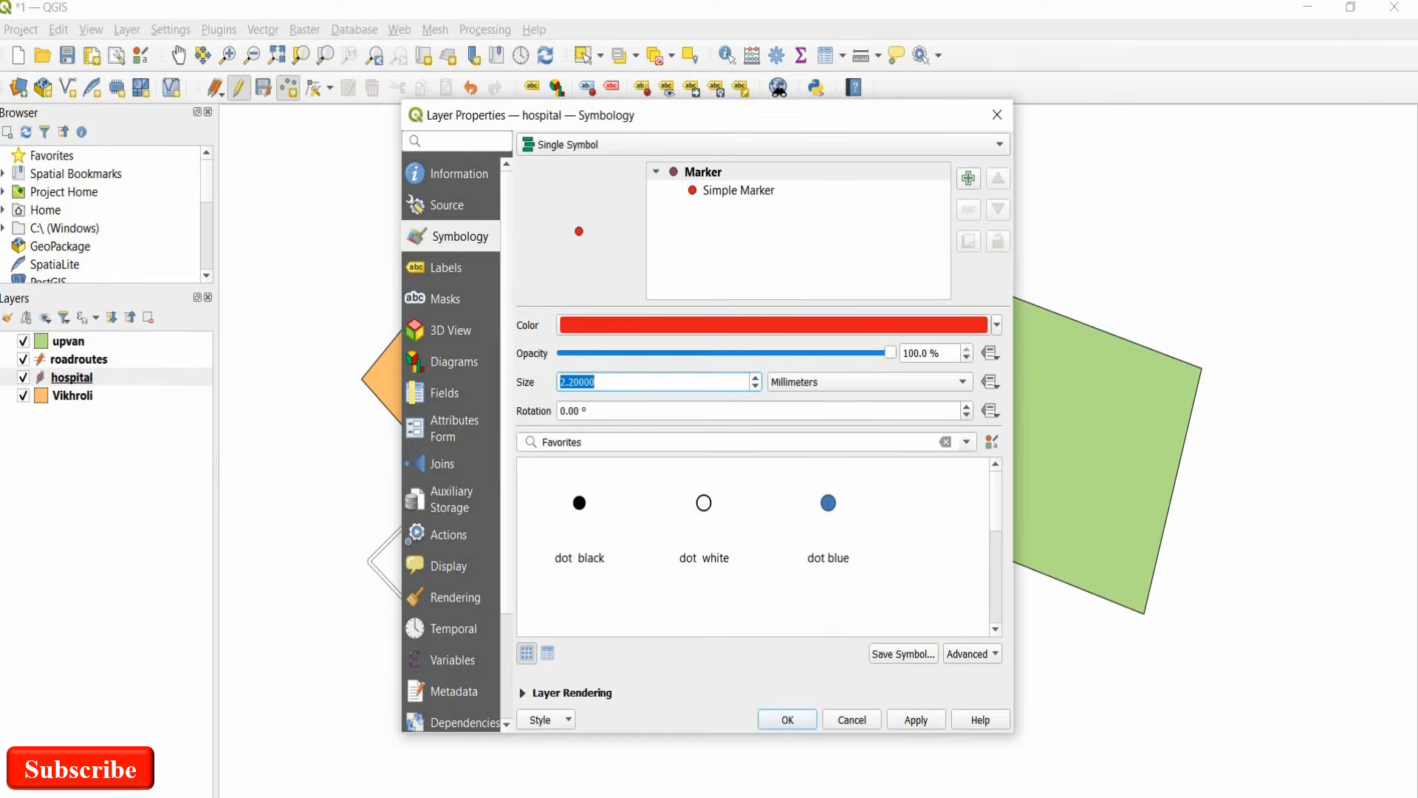
left_click(755, 378)
scroll(754, 546, "down", 2)
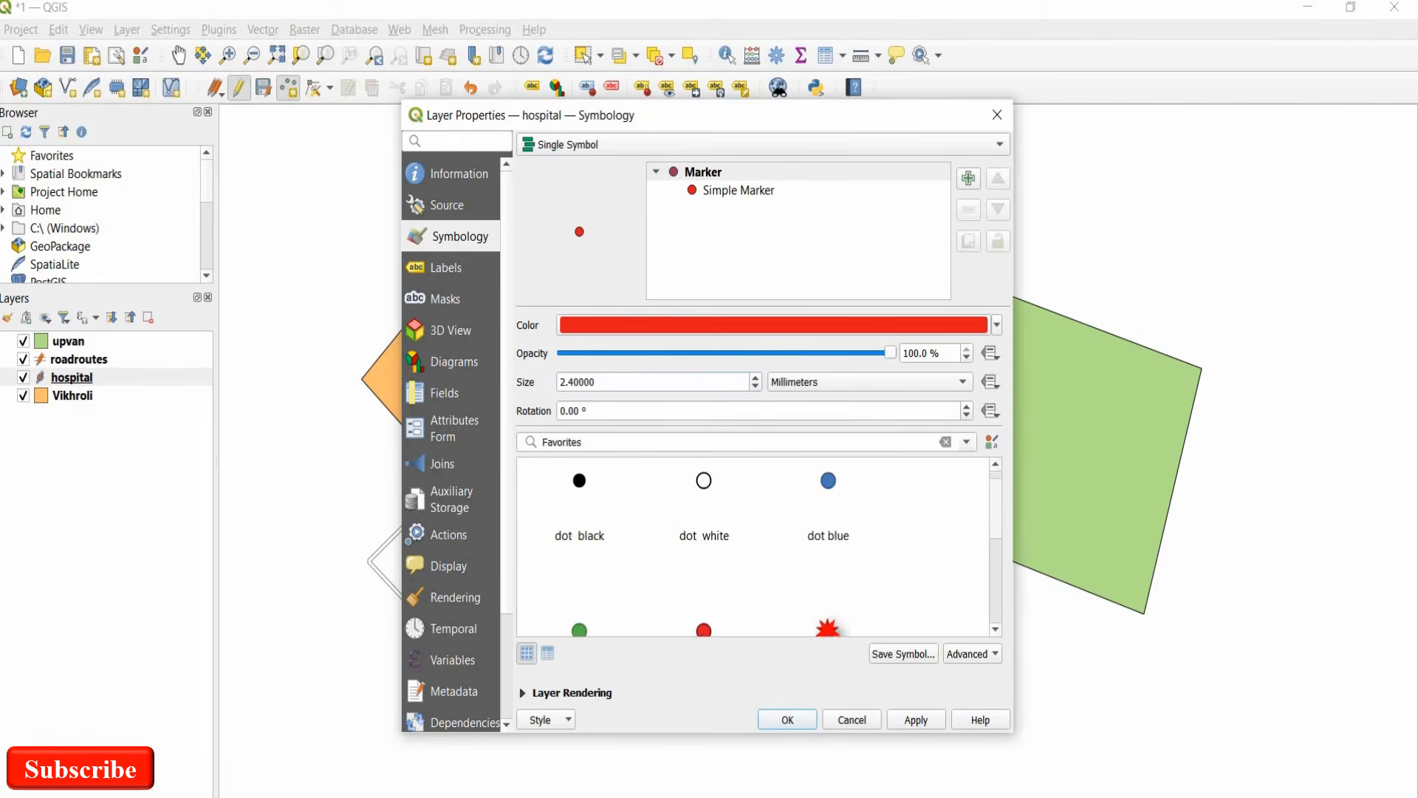
scroll(753, 547, "down", 2)
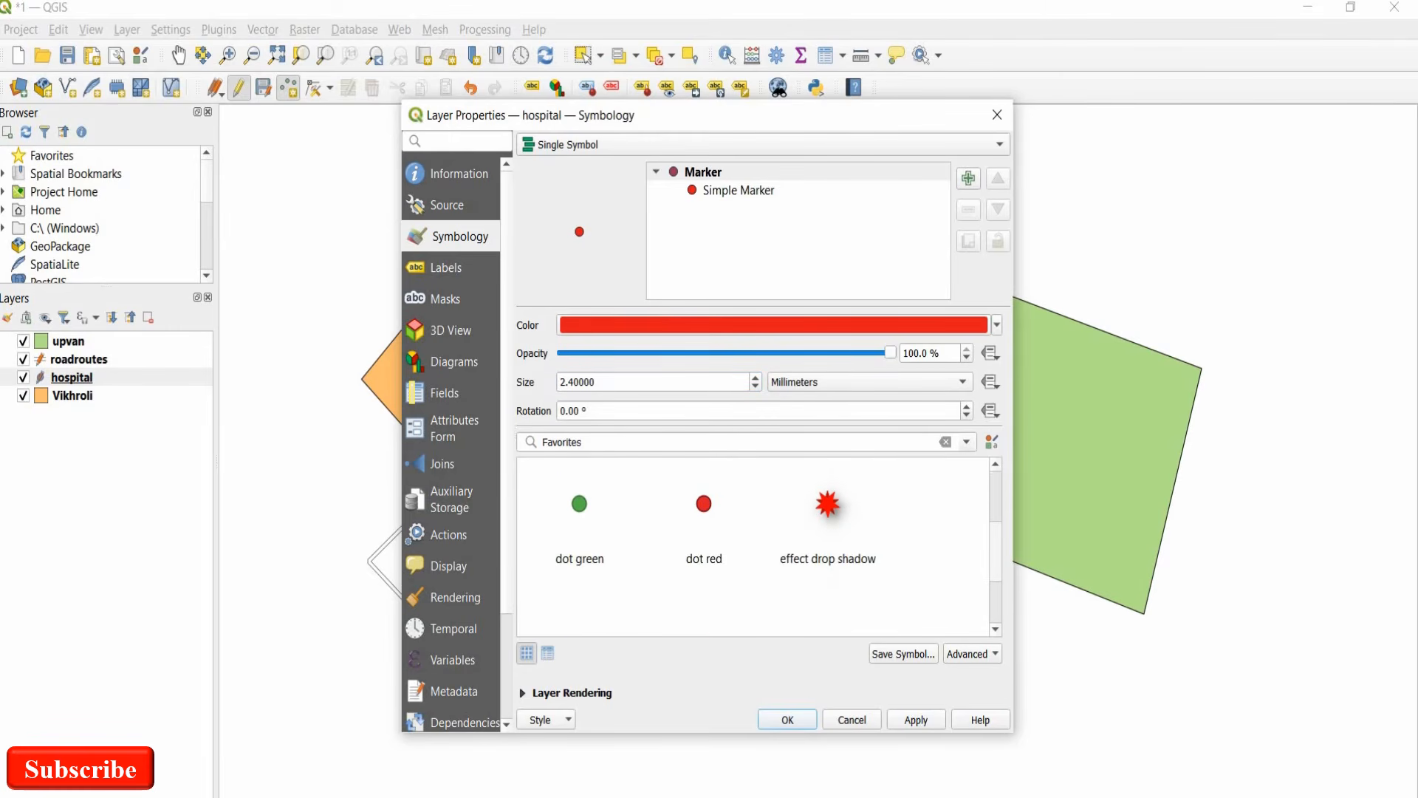
scroll(753, 546, "down", 2)
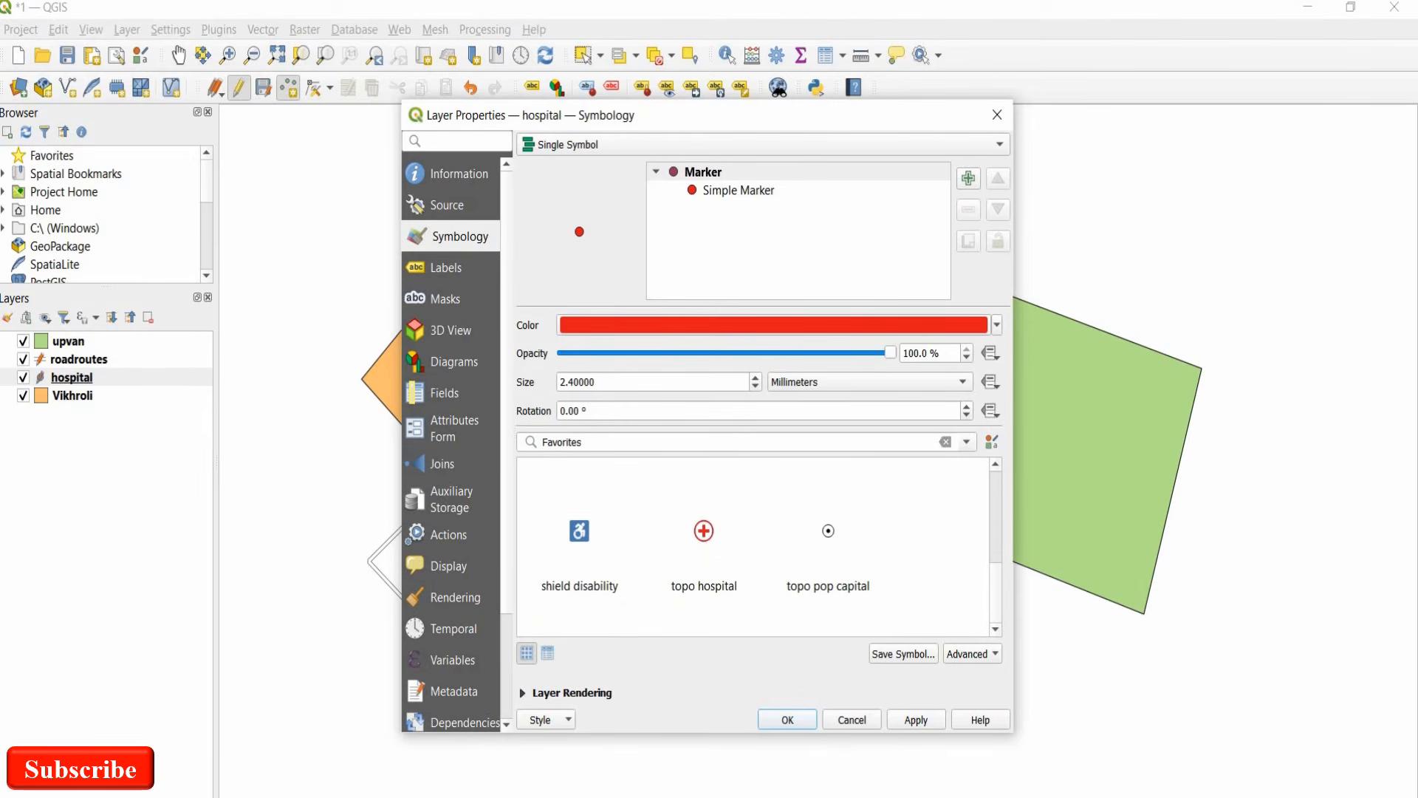
left_click(916, 719)
left_click(788, 719)
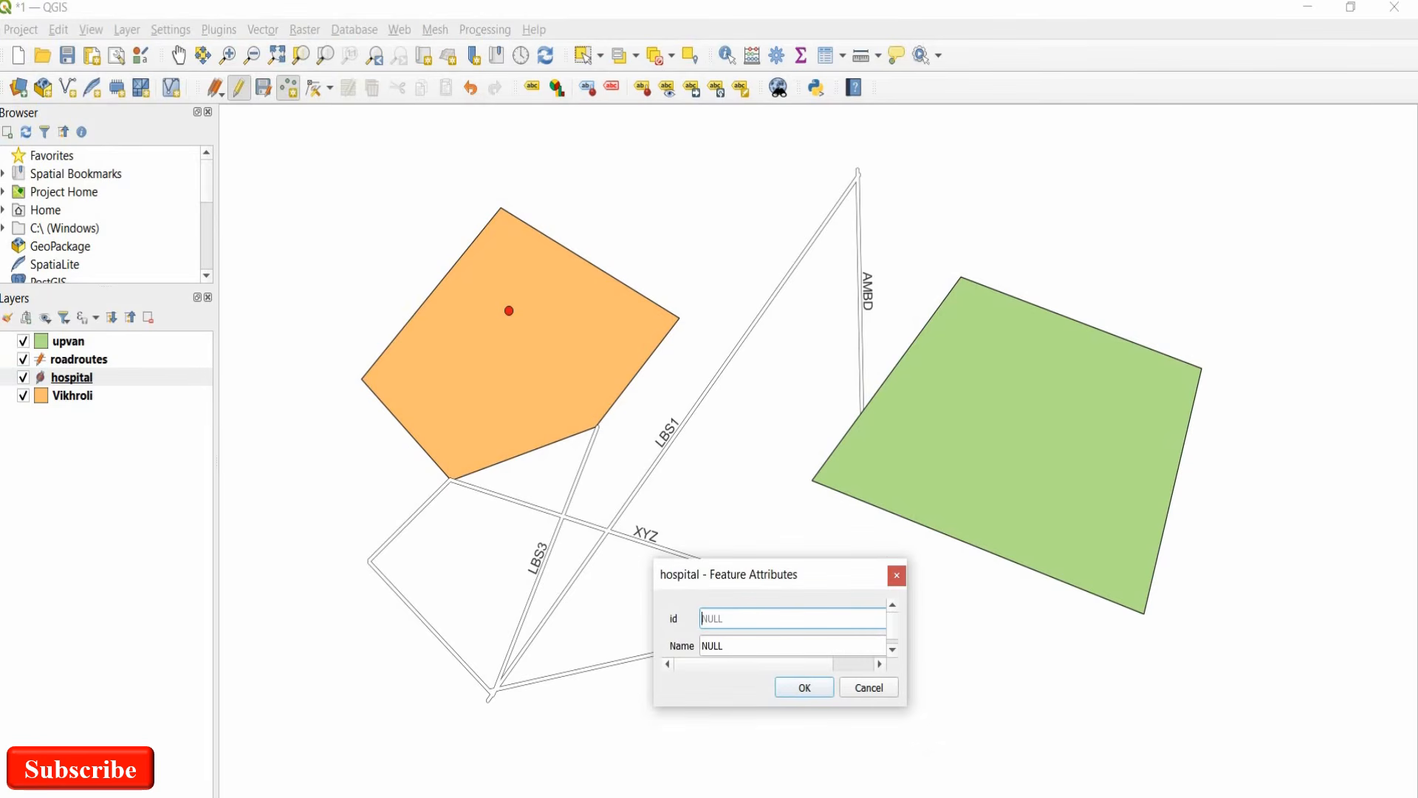
Add a second hospital point near Vikhroli's lowest corner with id 2 and the name KEM.
type("2")
key("Tab")
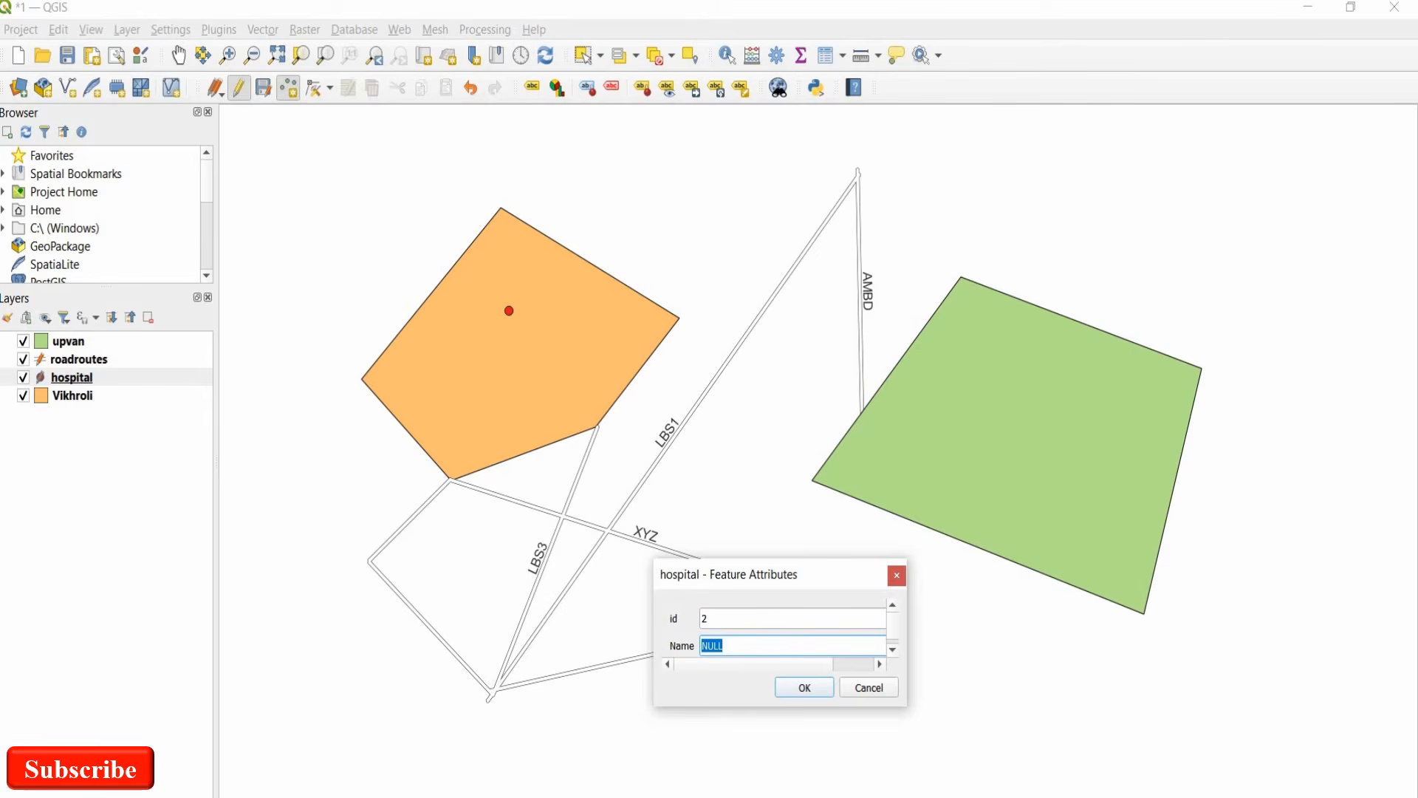
type("KEM")
key("Return")
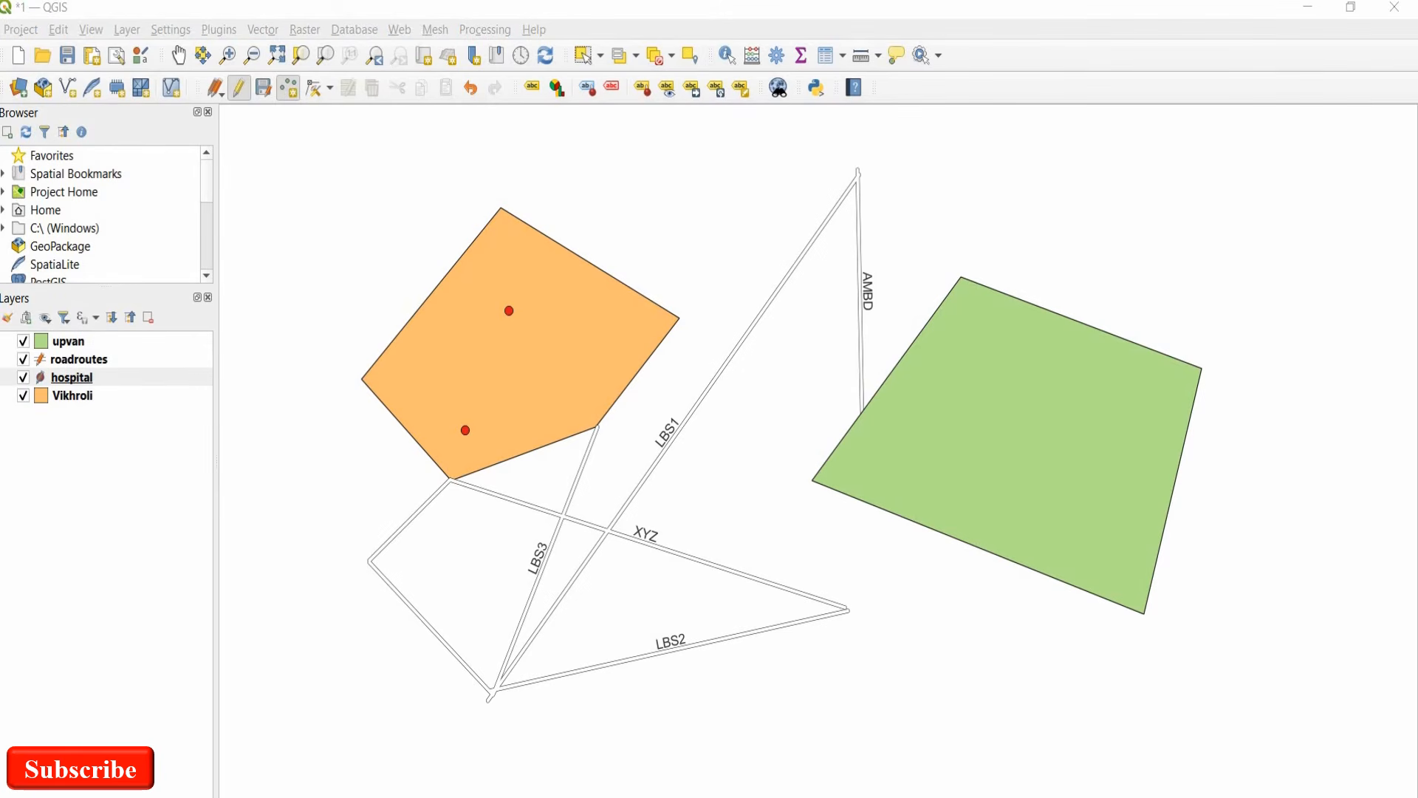
Start a new shapefile layer with the file name ATM.shp and Point geometry.
left_click(127, 29)
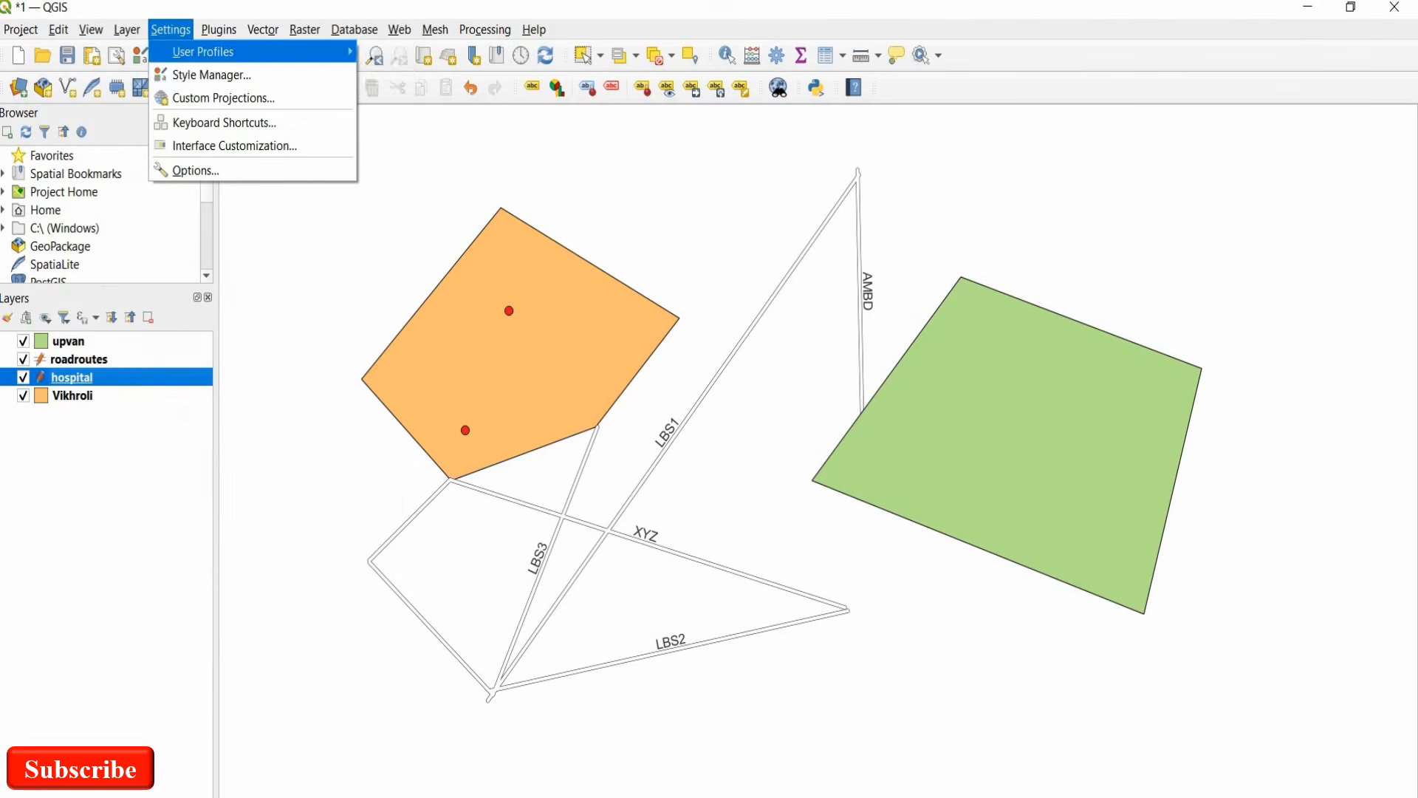
mouse_move(166, 75)
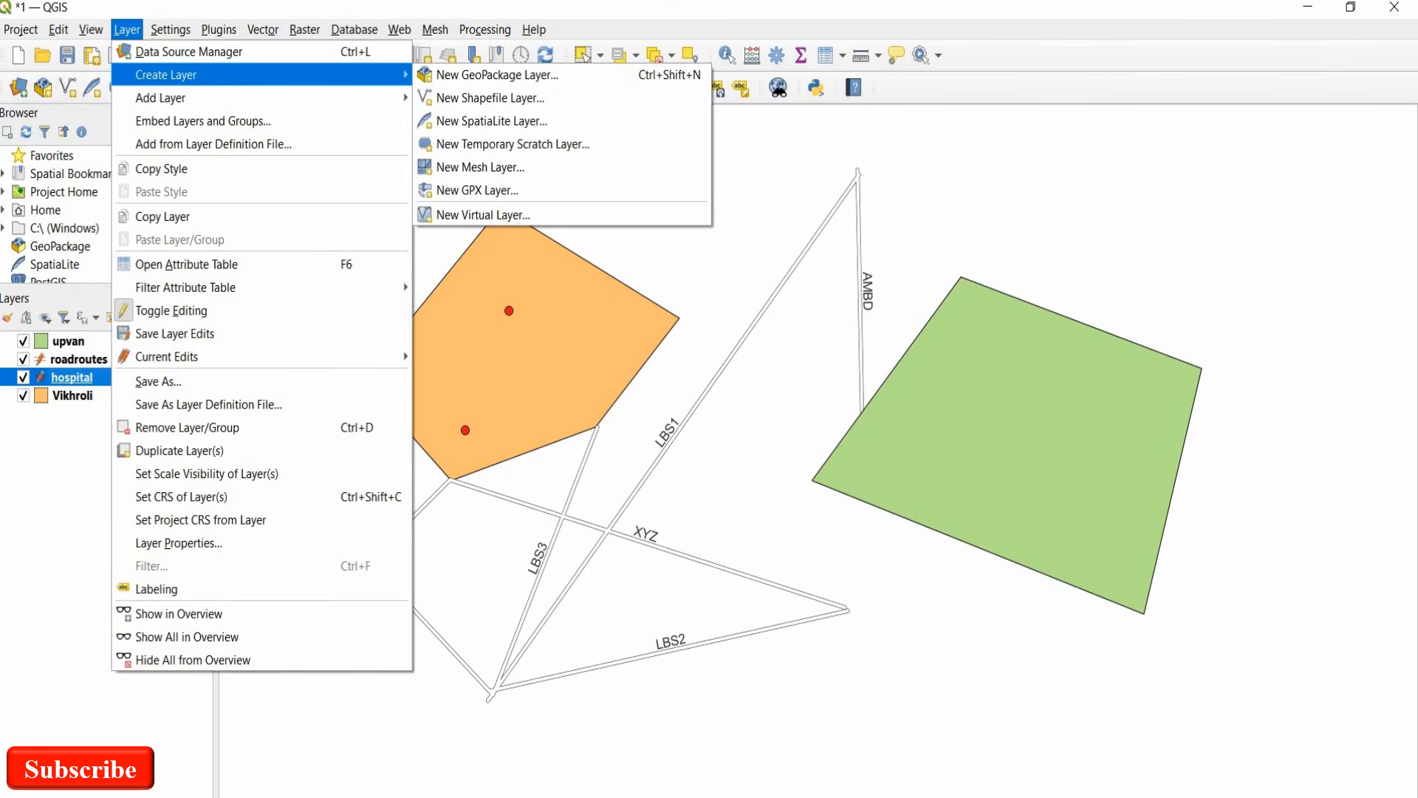
left_click(490, 98)
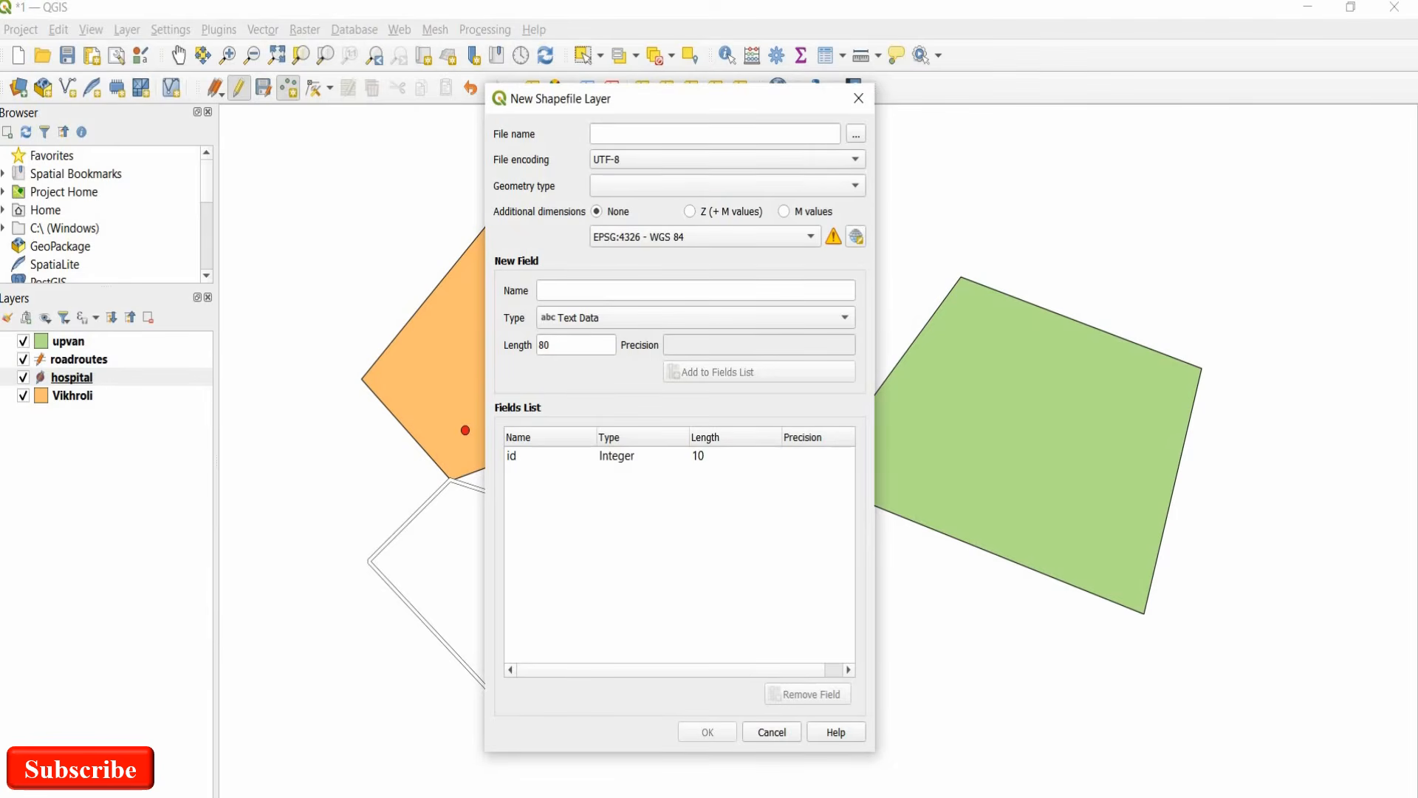
left_click(715, 133)
type("A")
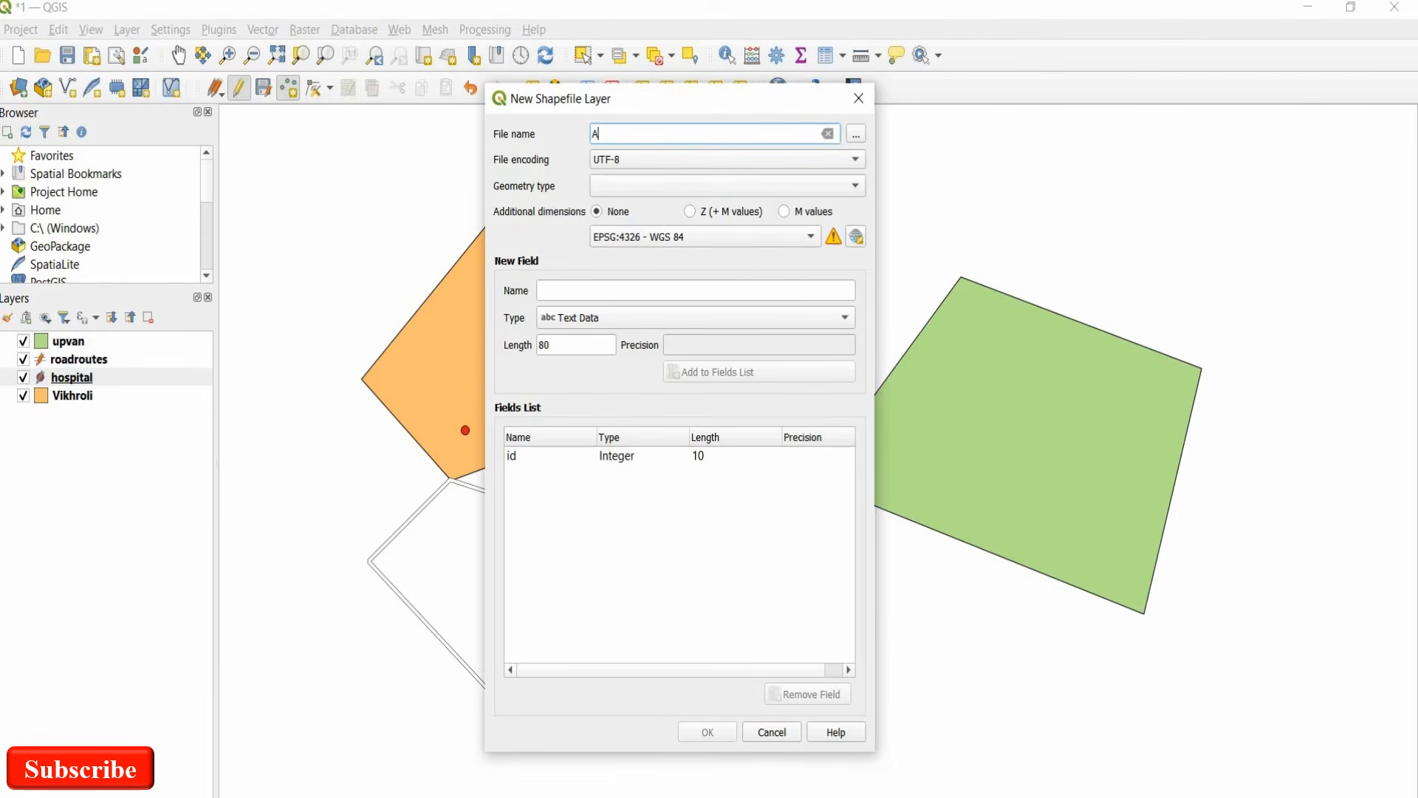
type("TM.shp")
left_click(728, 186)
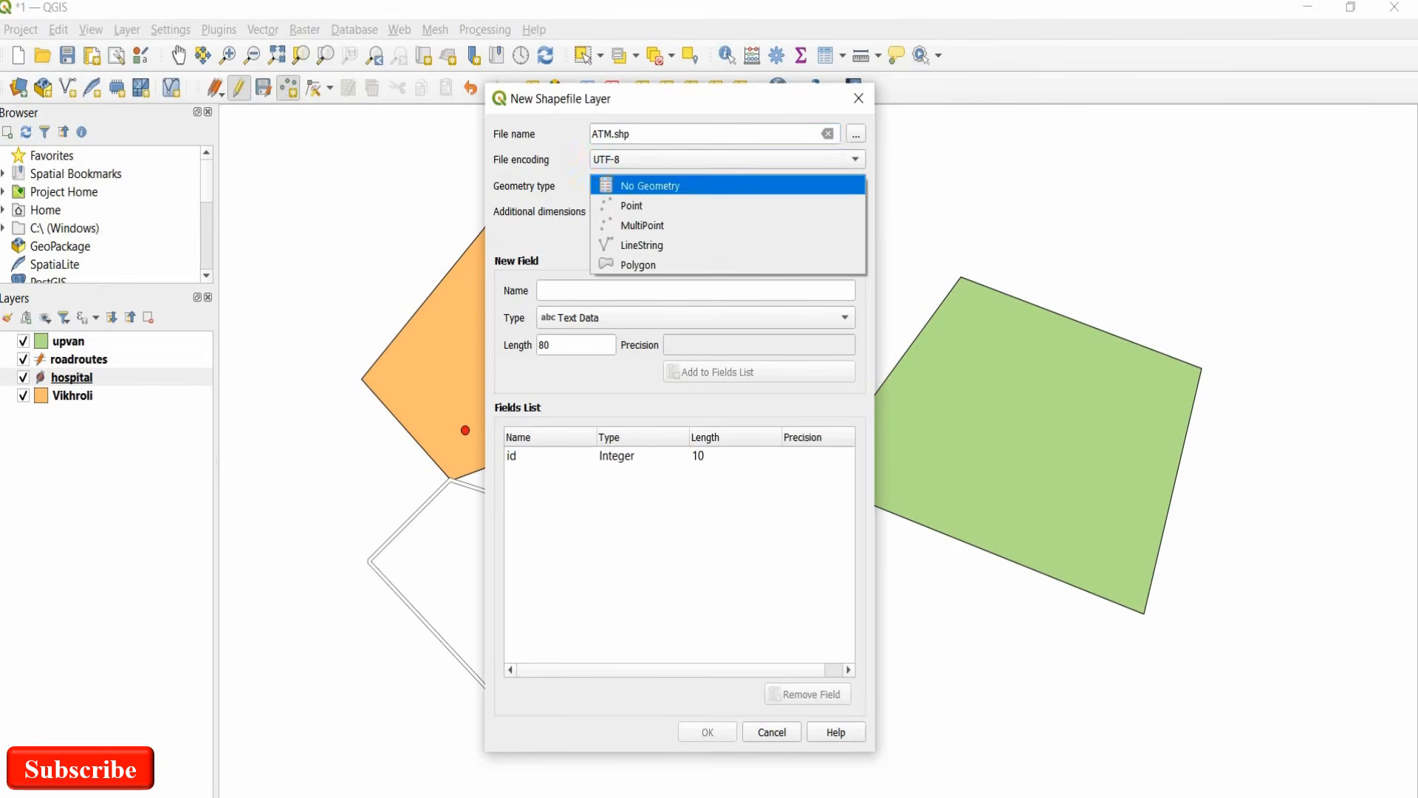
left_click(632, 206)
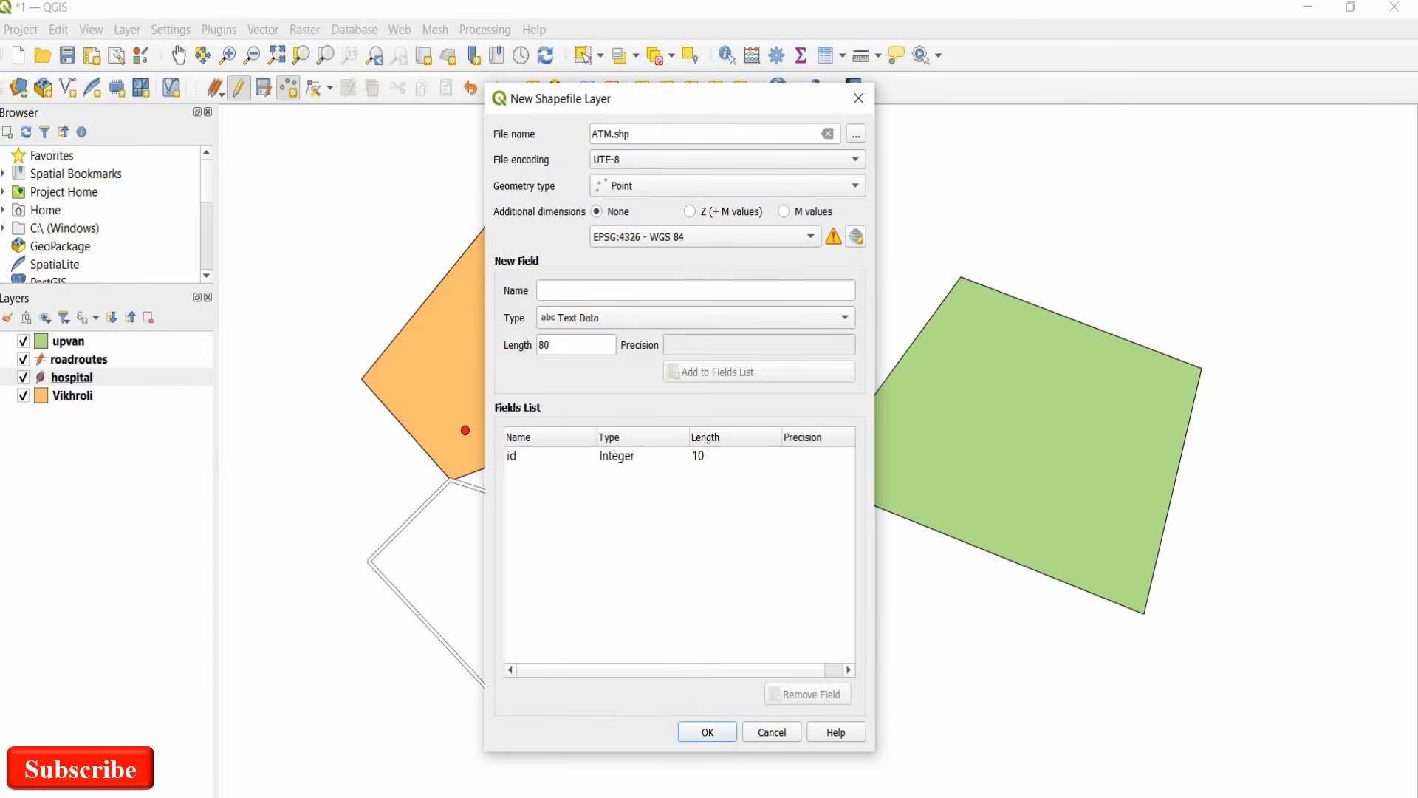
Add a text field called Name with length 80 to the new shapefile and create the layer.
left_click(695, 290)
type("Name")
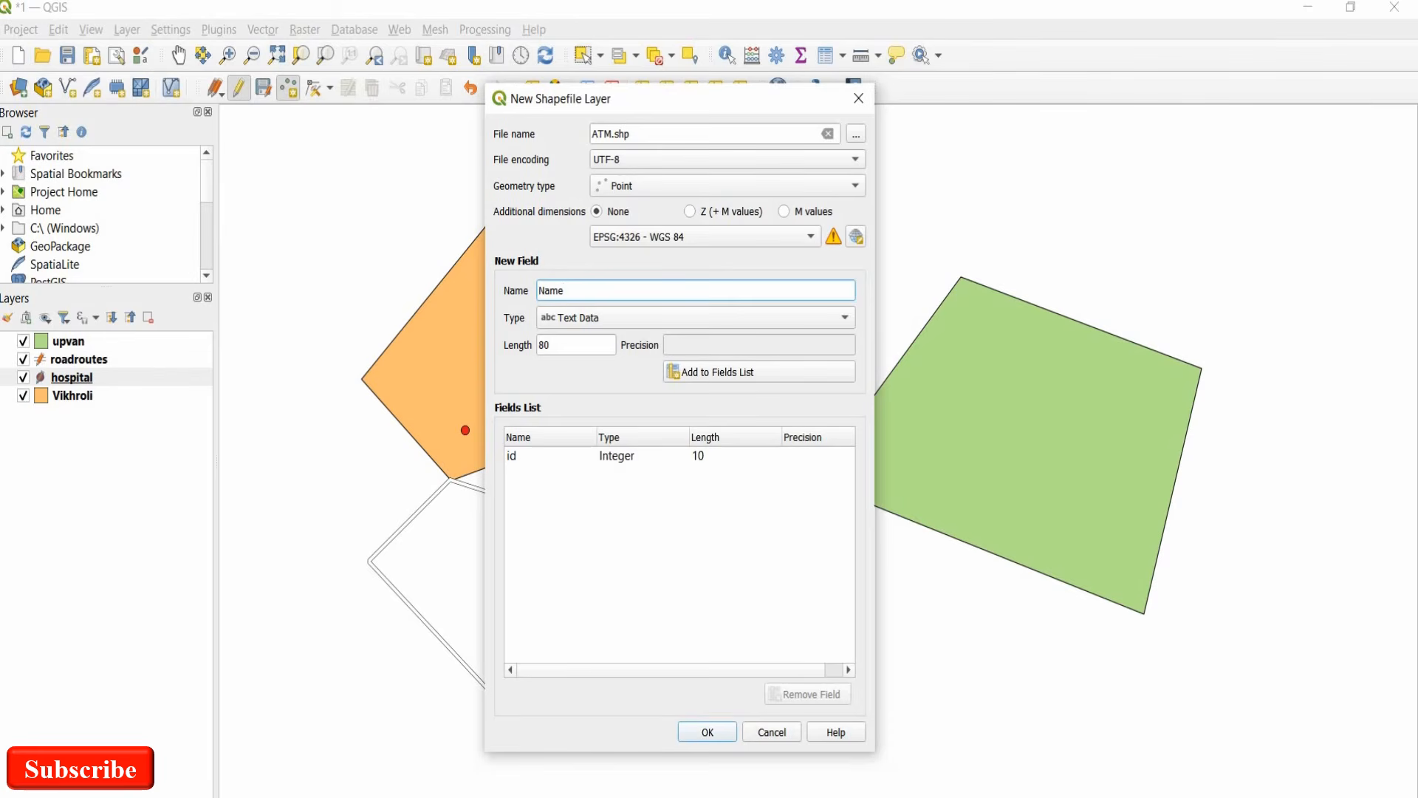
left_click(760, 372)
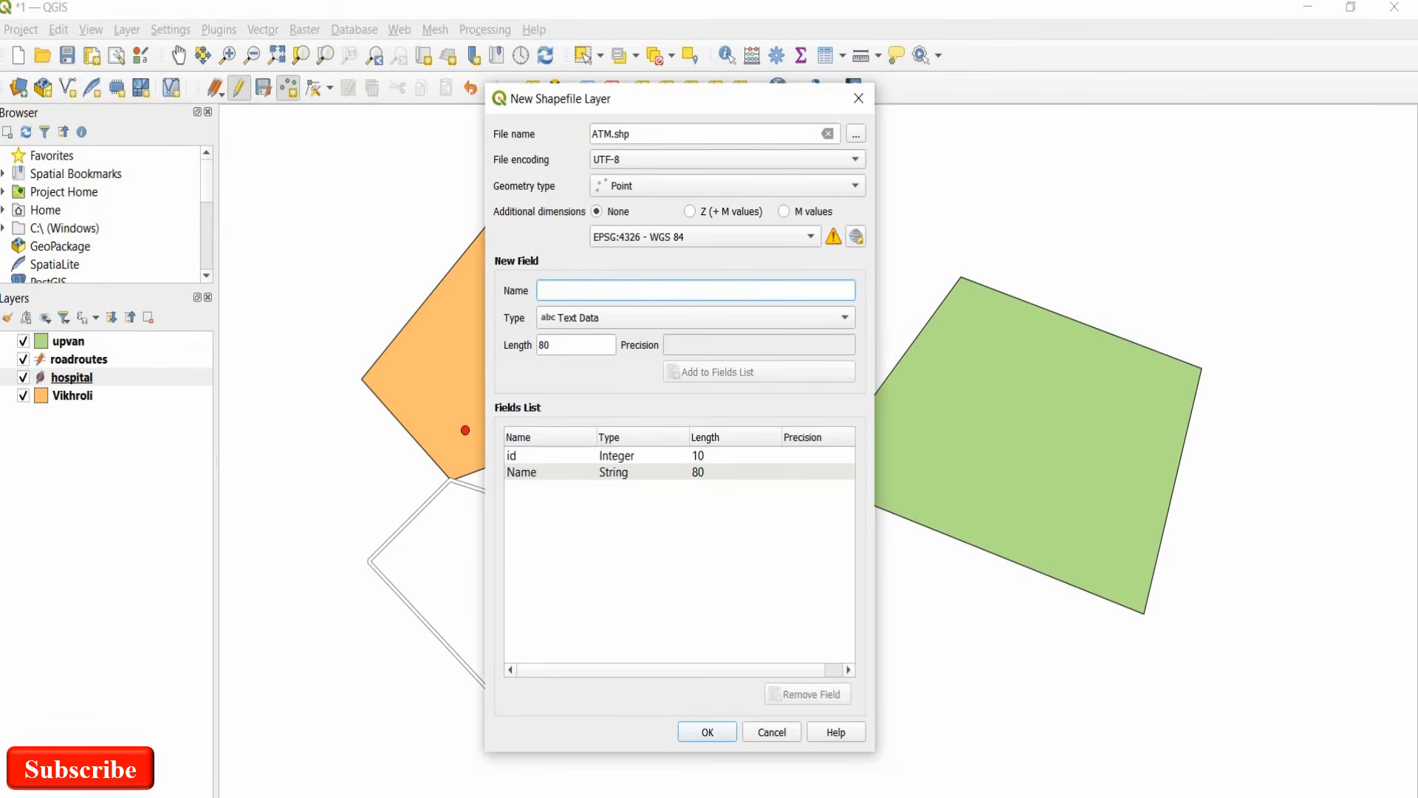
left_click(707, 732)
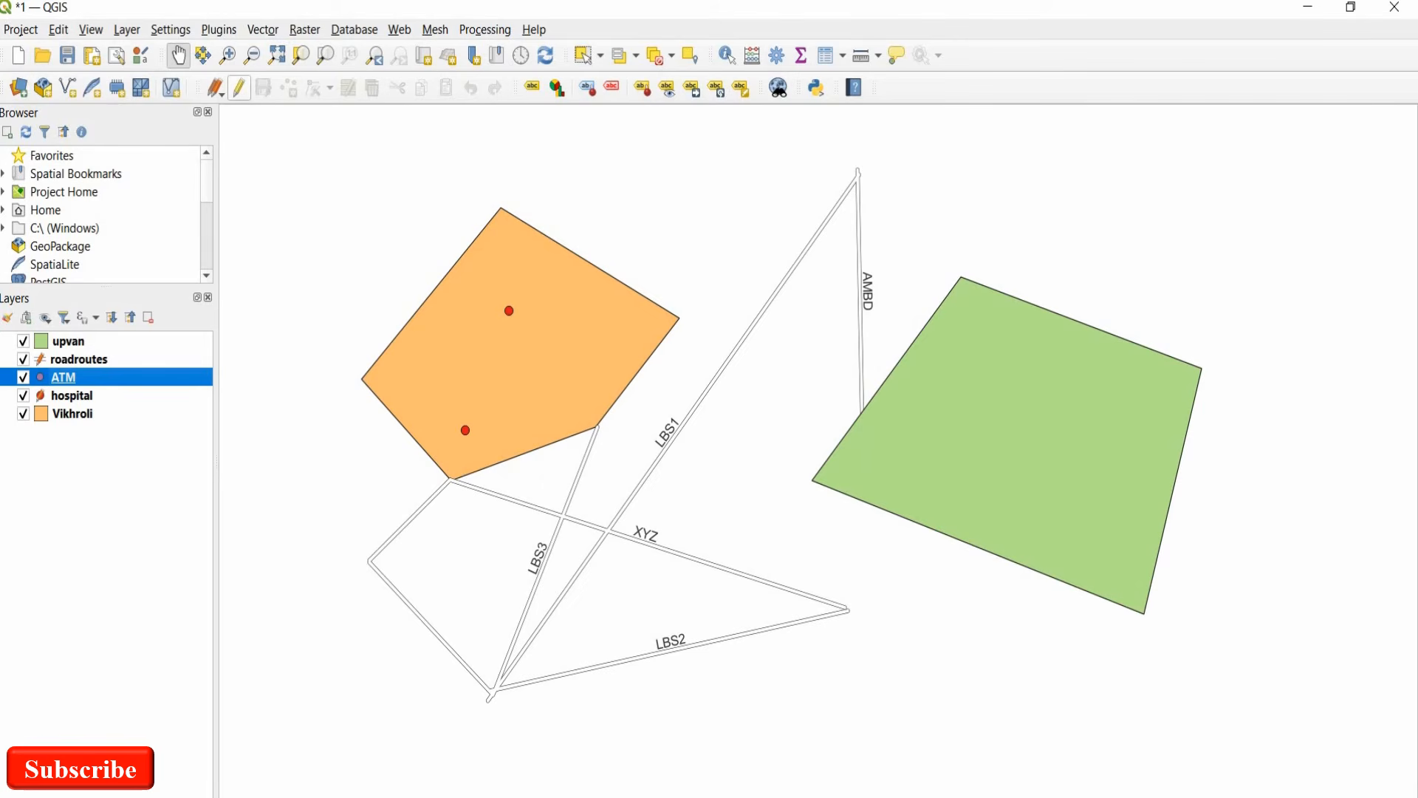
Make the ATM layer editable and add a point between Vikhroli and the LBS1 road with id 1 and the name SBI.
left_click(239, 88)
left_click(288, 88)
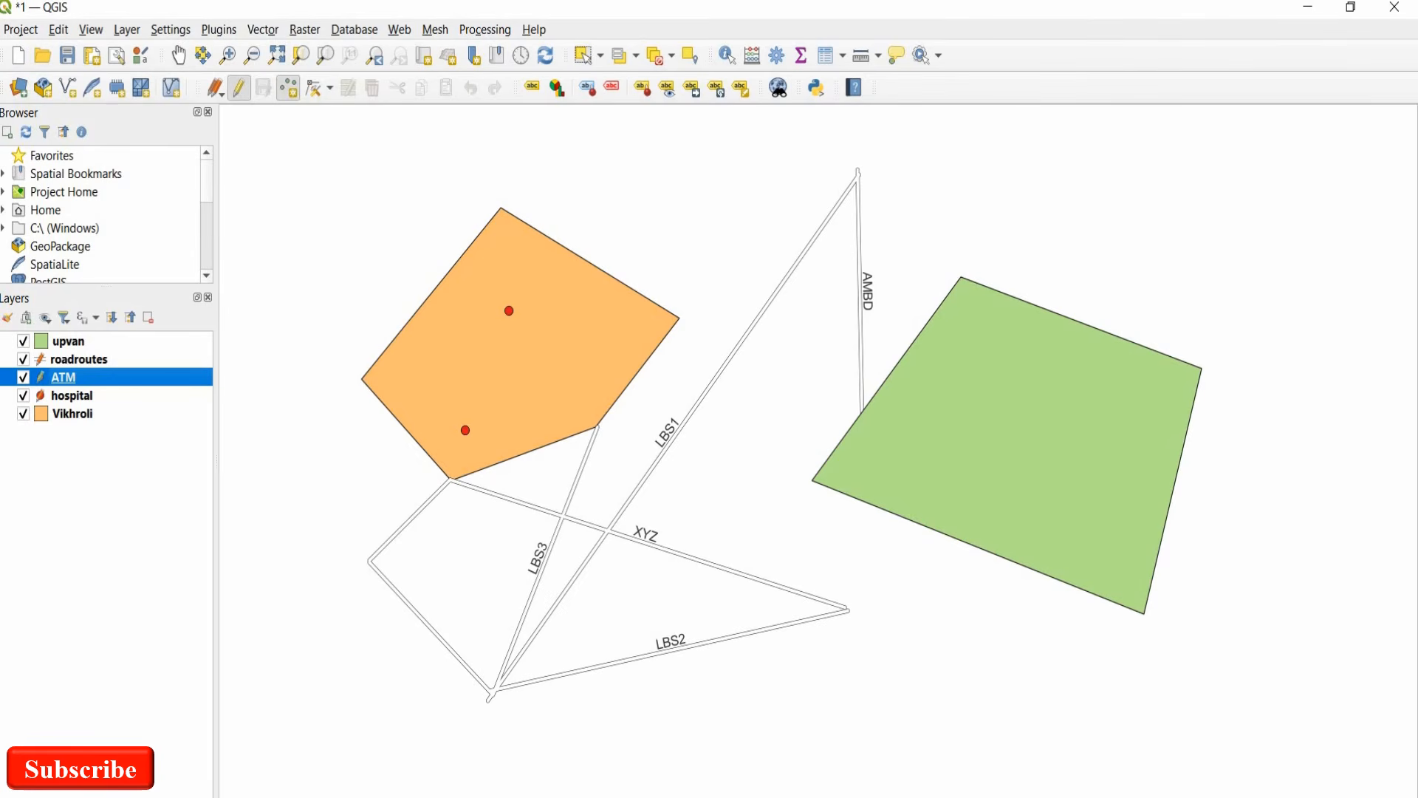
left_click(576, 355)
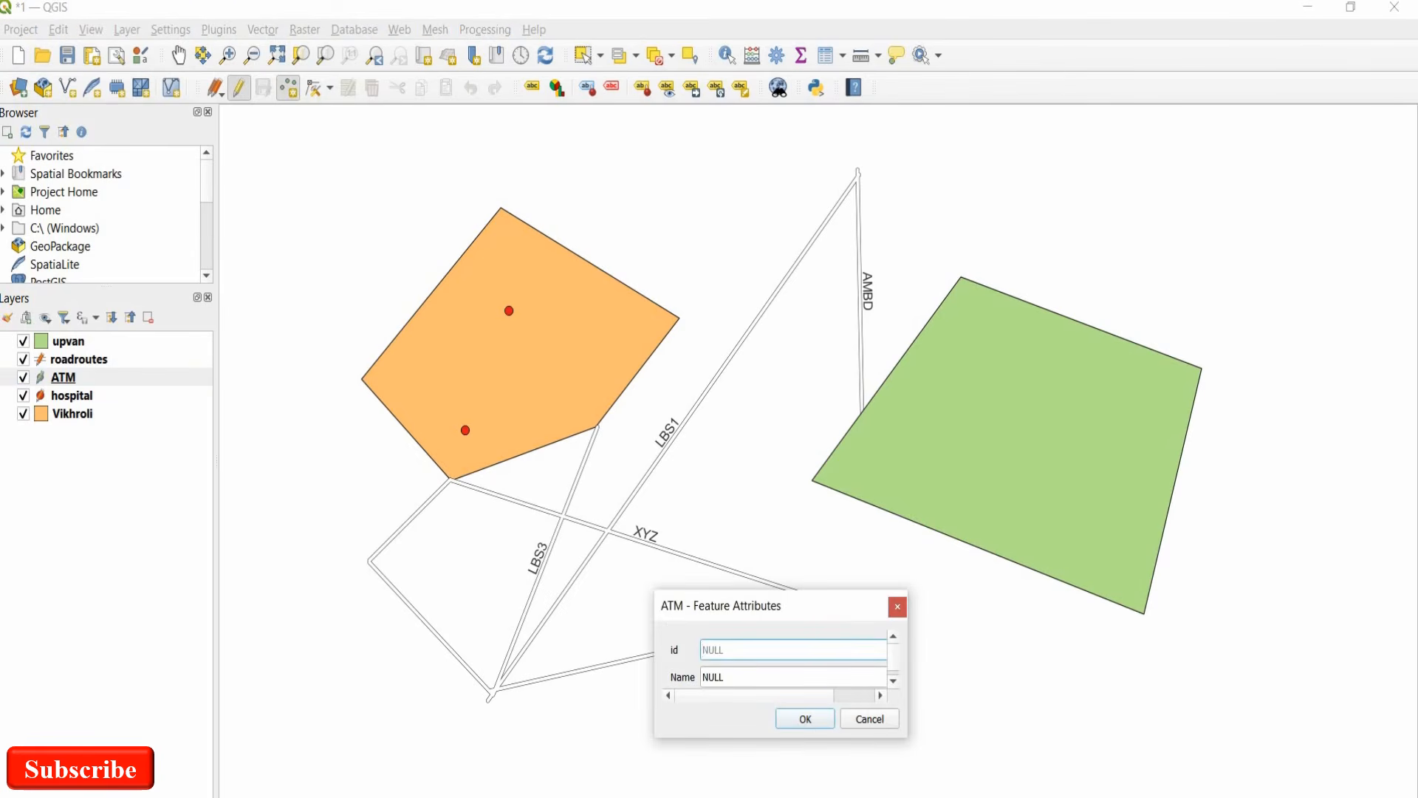
type("1")
key("Tab")
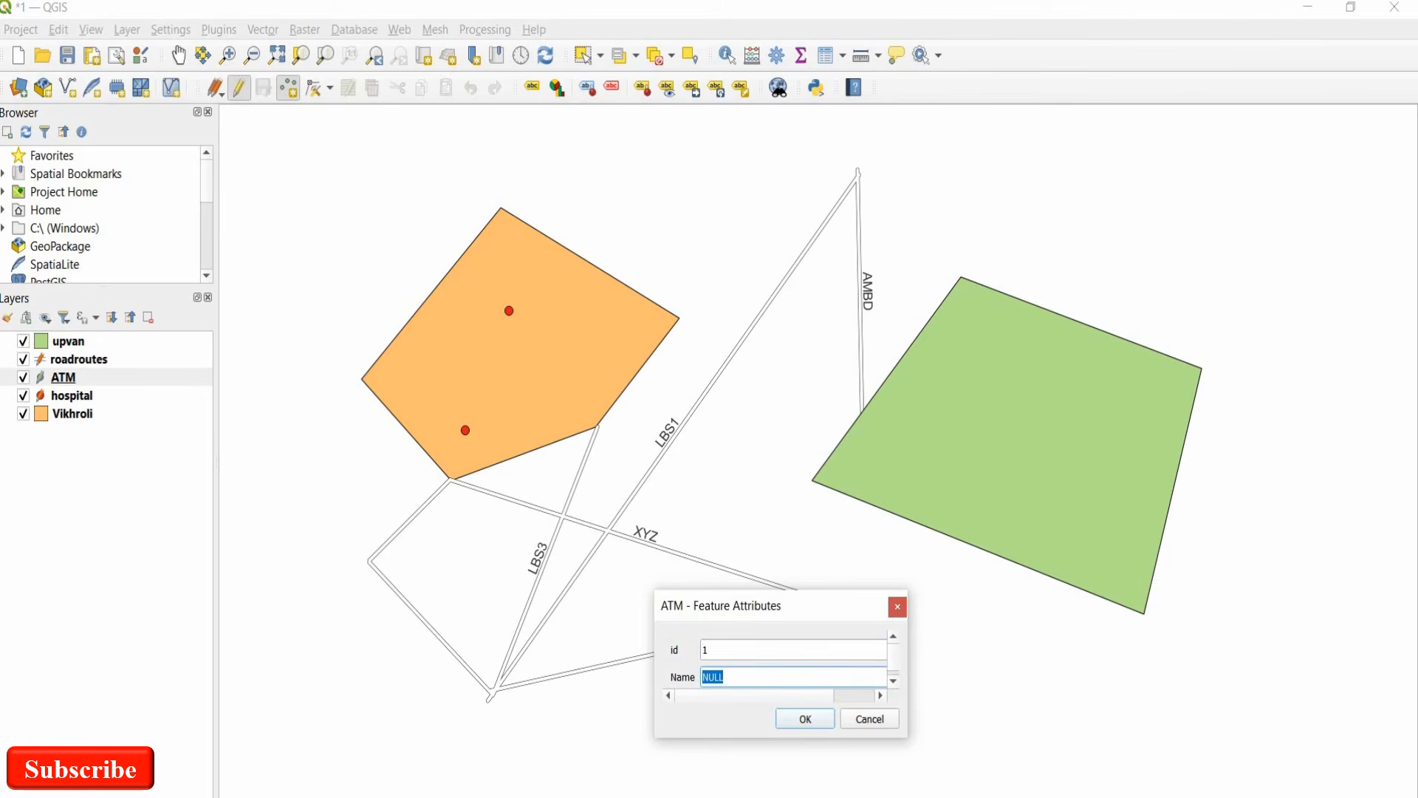
type("SBI")
key("Return")
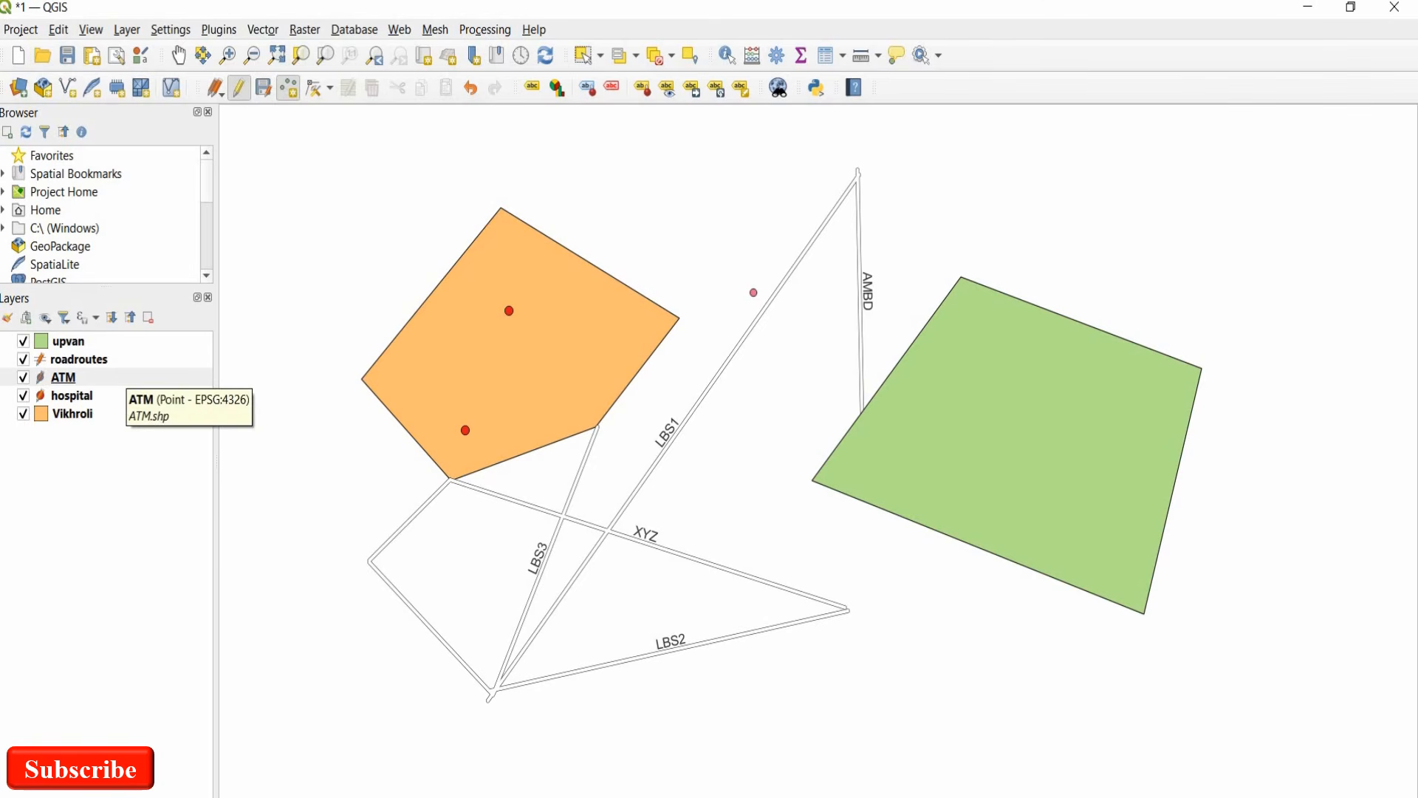
Color the ATM layer's point marker blue and save the layer's edits.
right_click(123, 376)
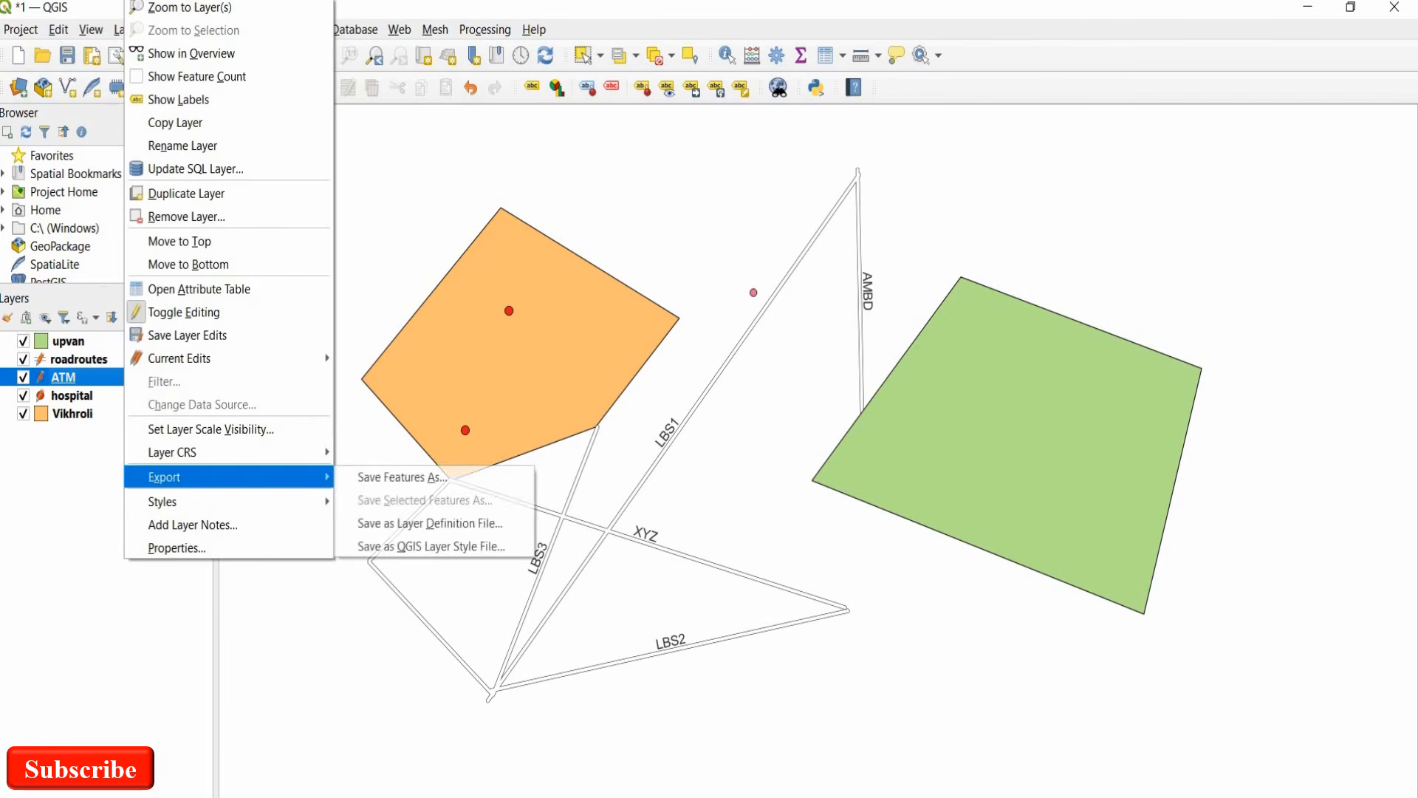
left_click(176, 548)
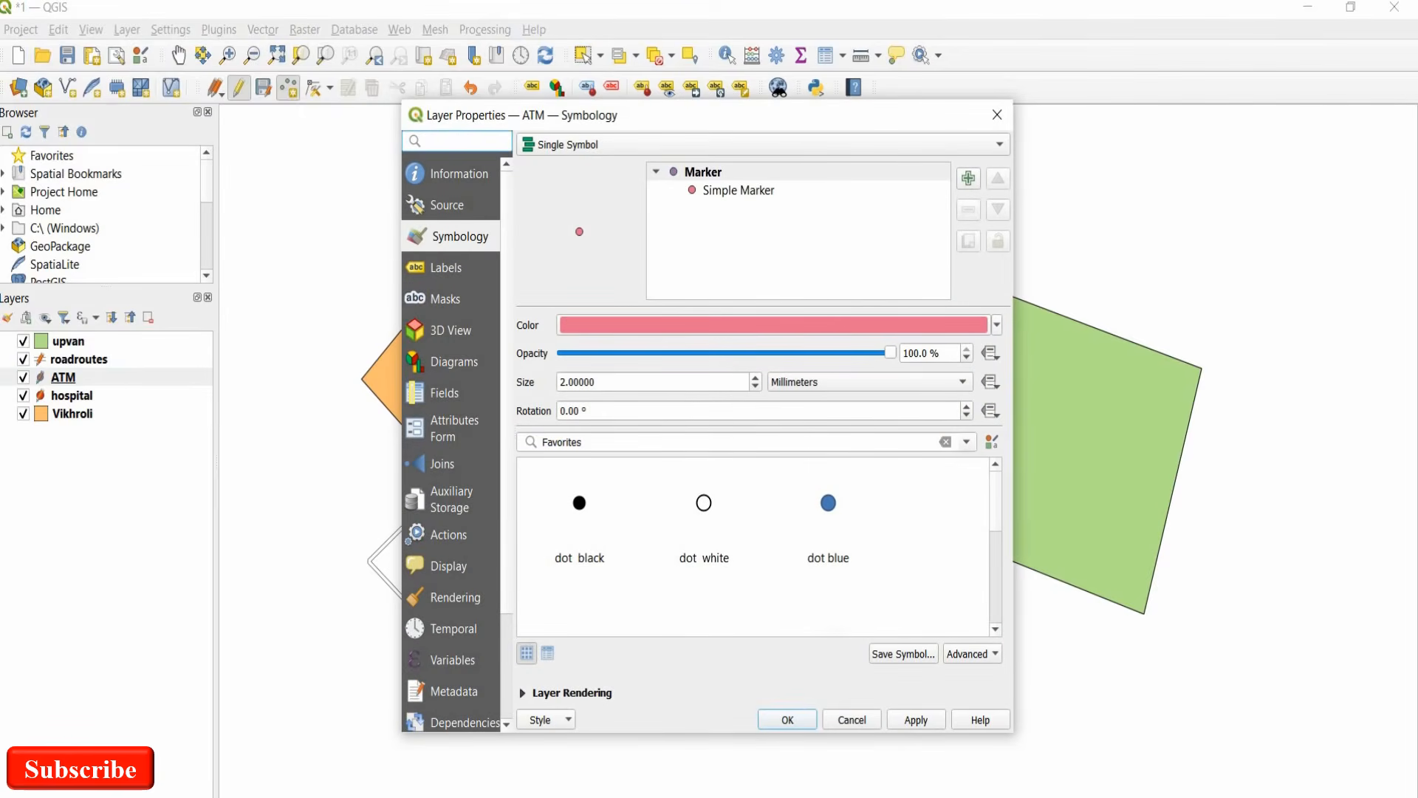
left_click(997, 325)
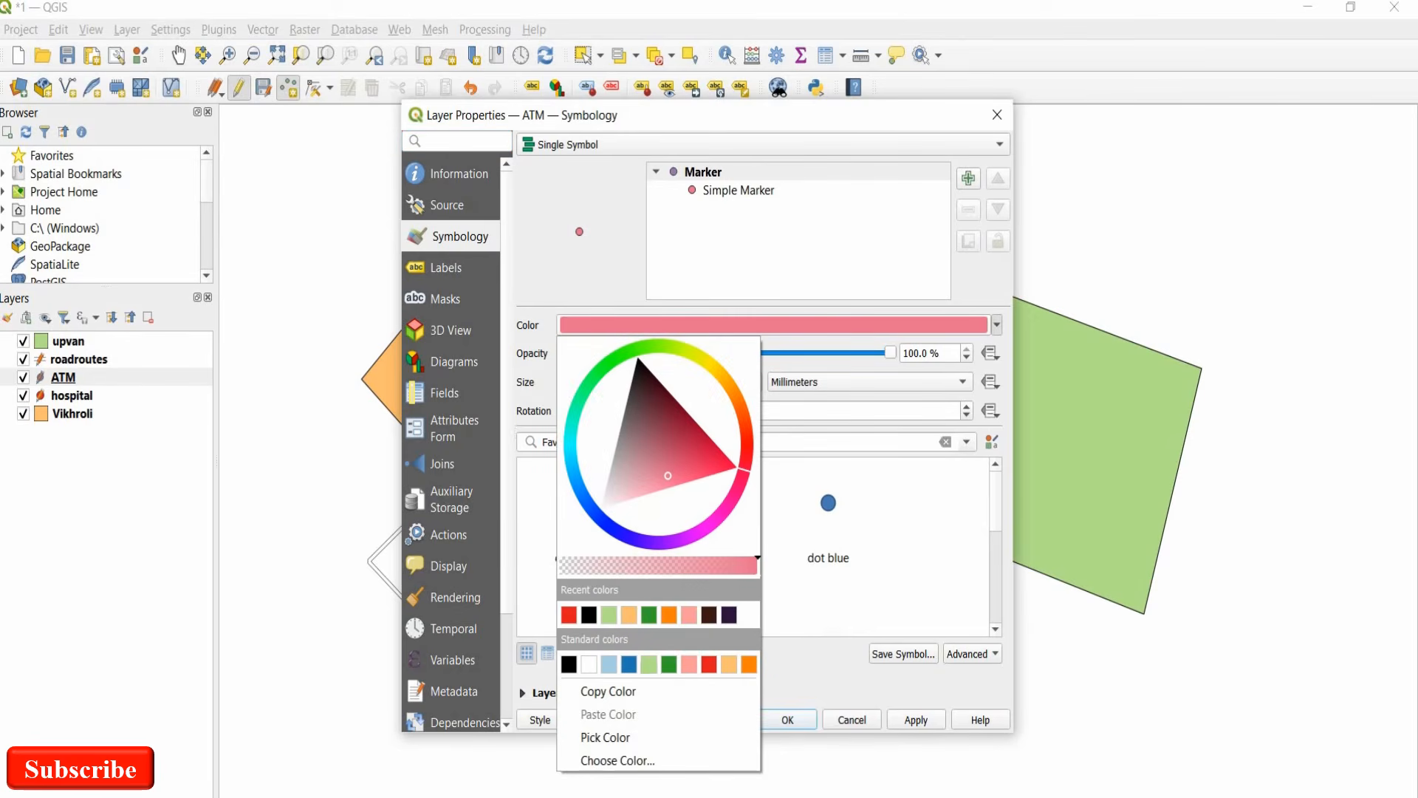
left_click(629, 664)
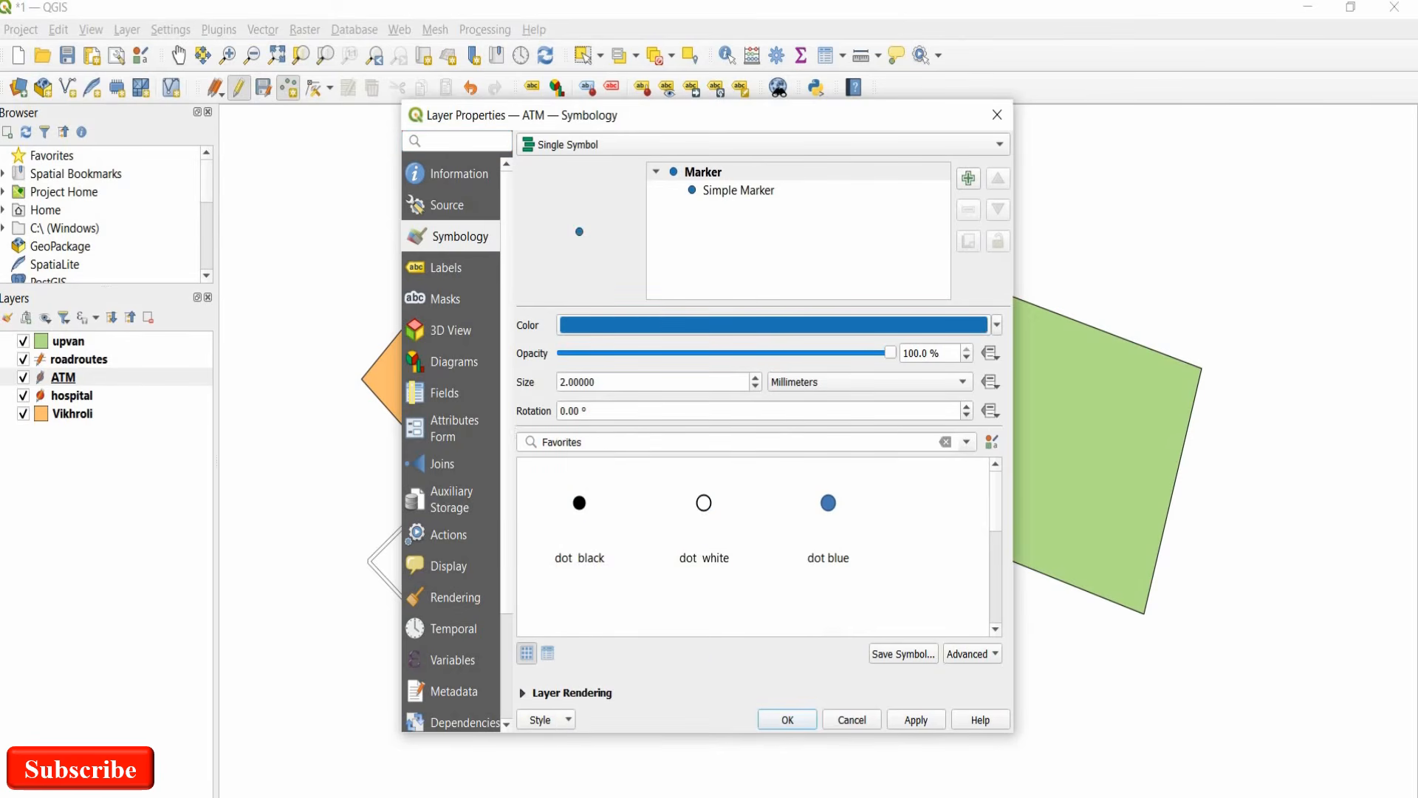
scroll(753, 547, "down", 2)
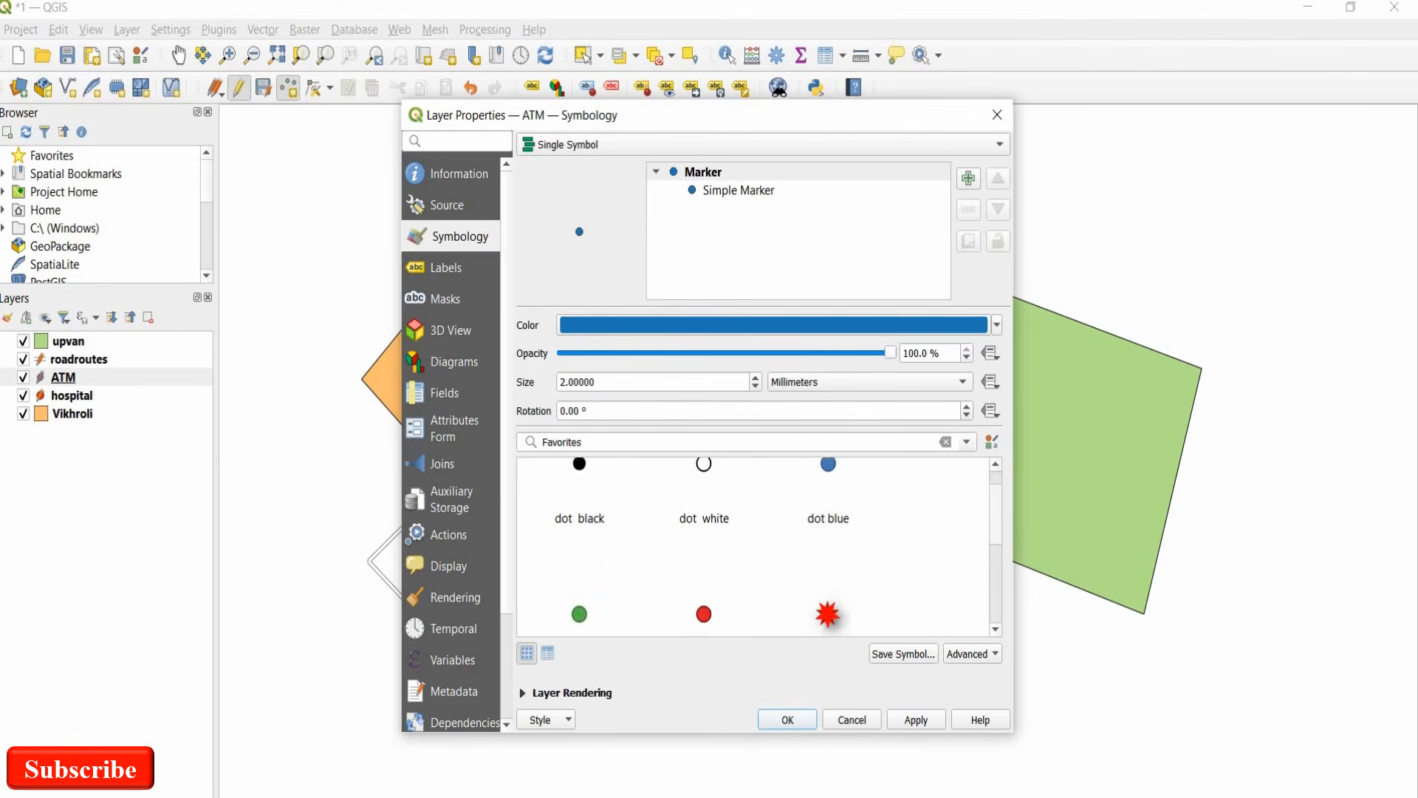
scroll(754, 547, "down", 2)
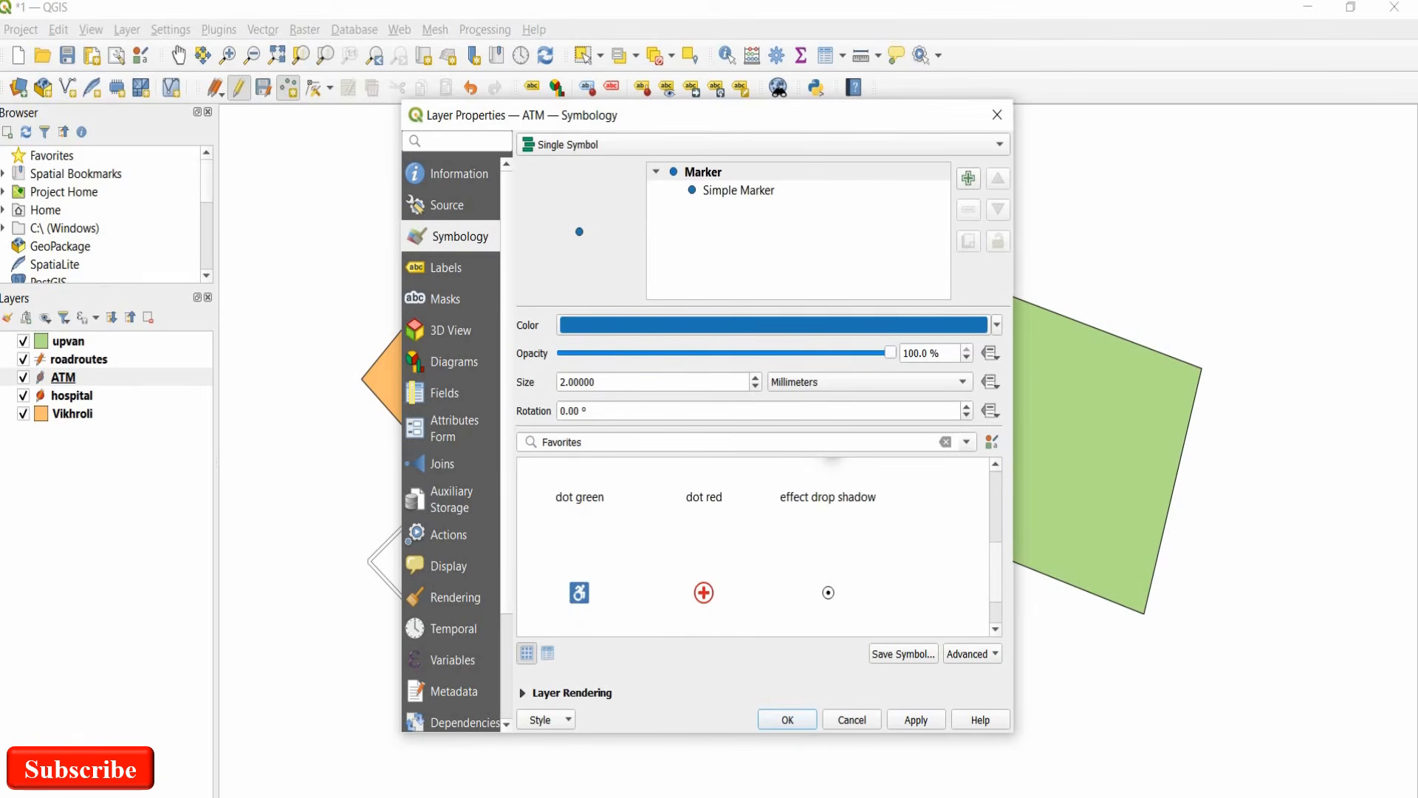
scroll(753, 547, "down", 1)
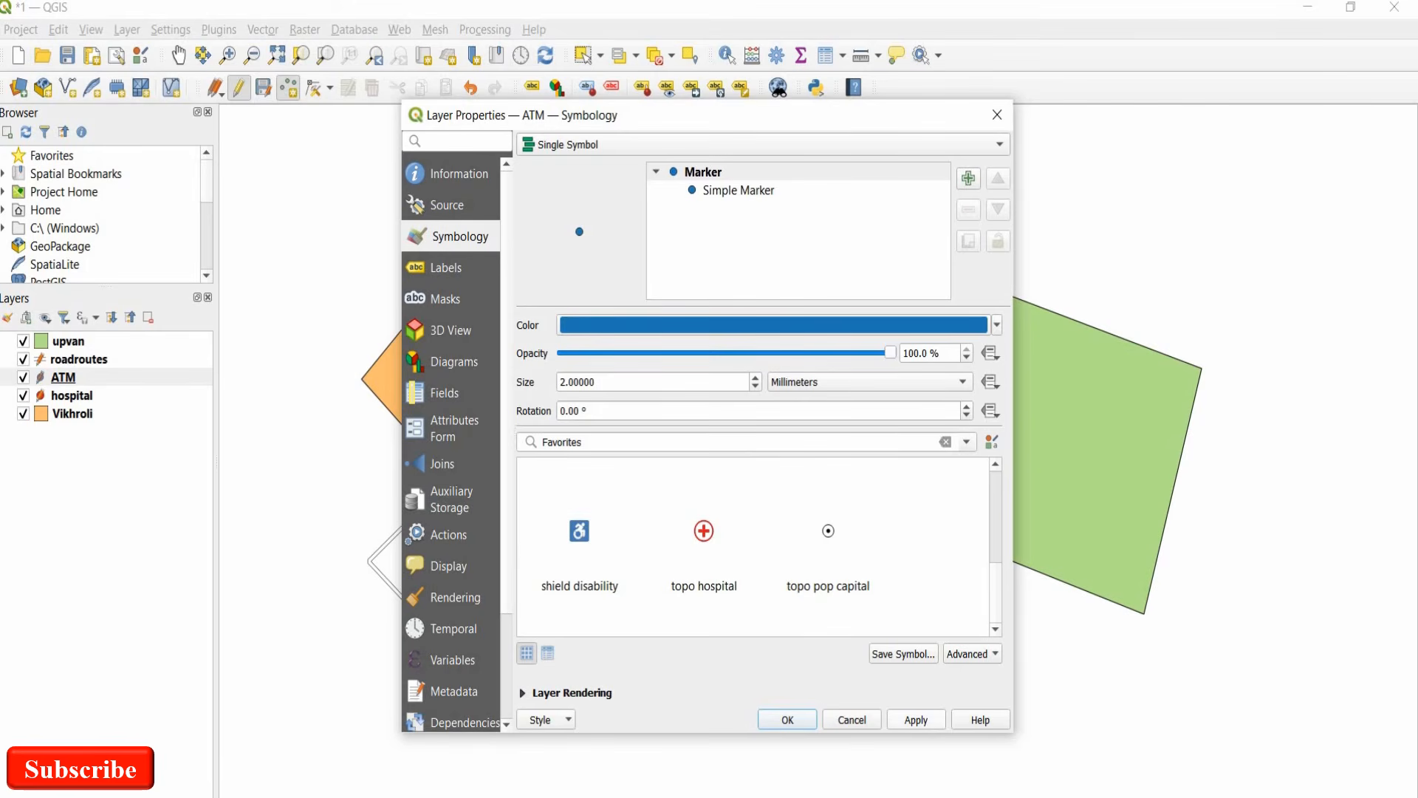
left_click(916, 720)
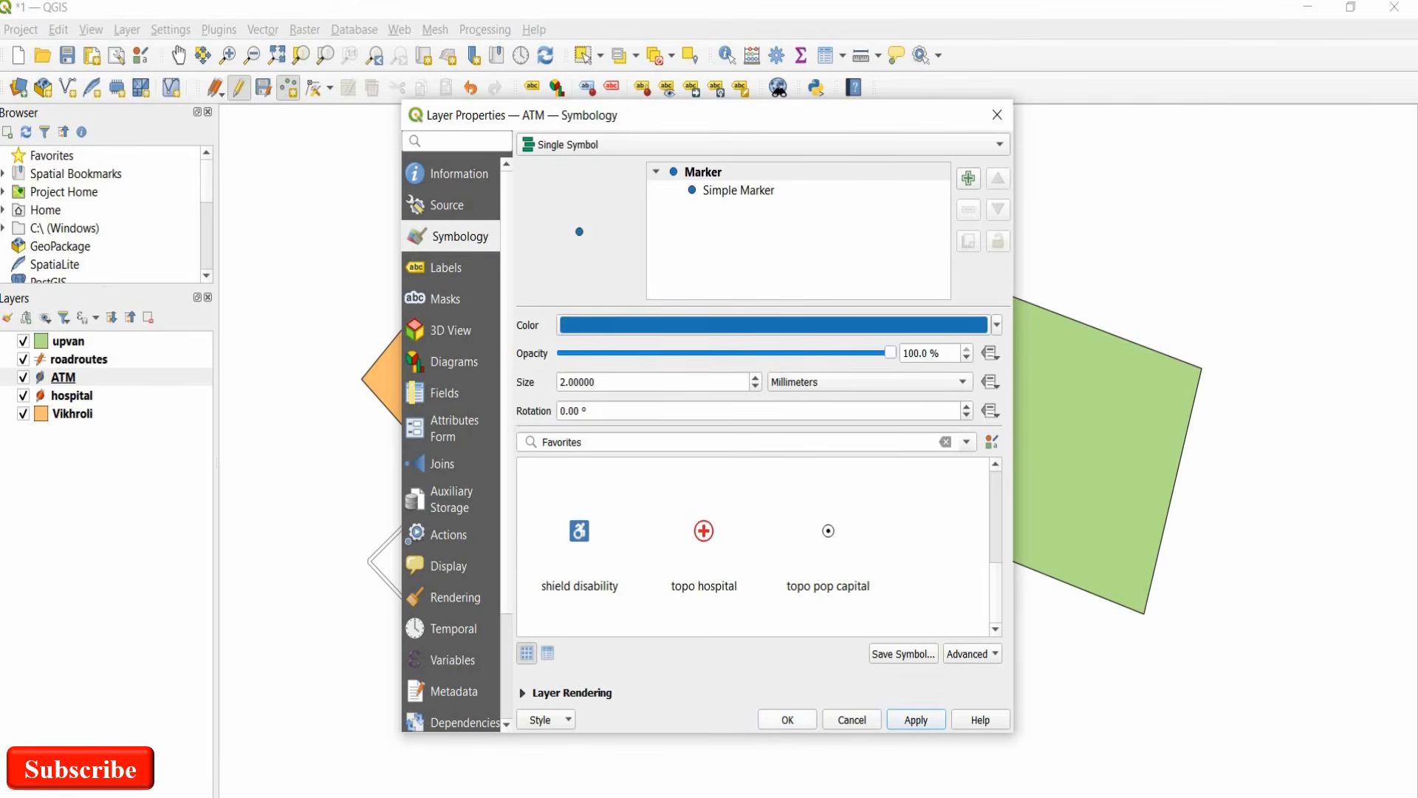
left_click(787, 720)
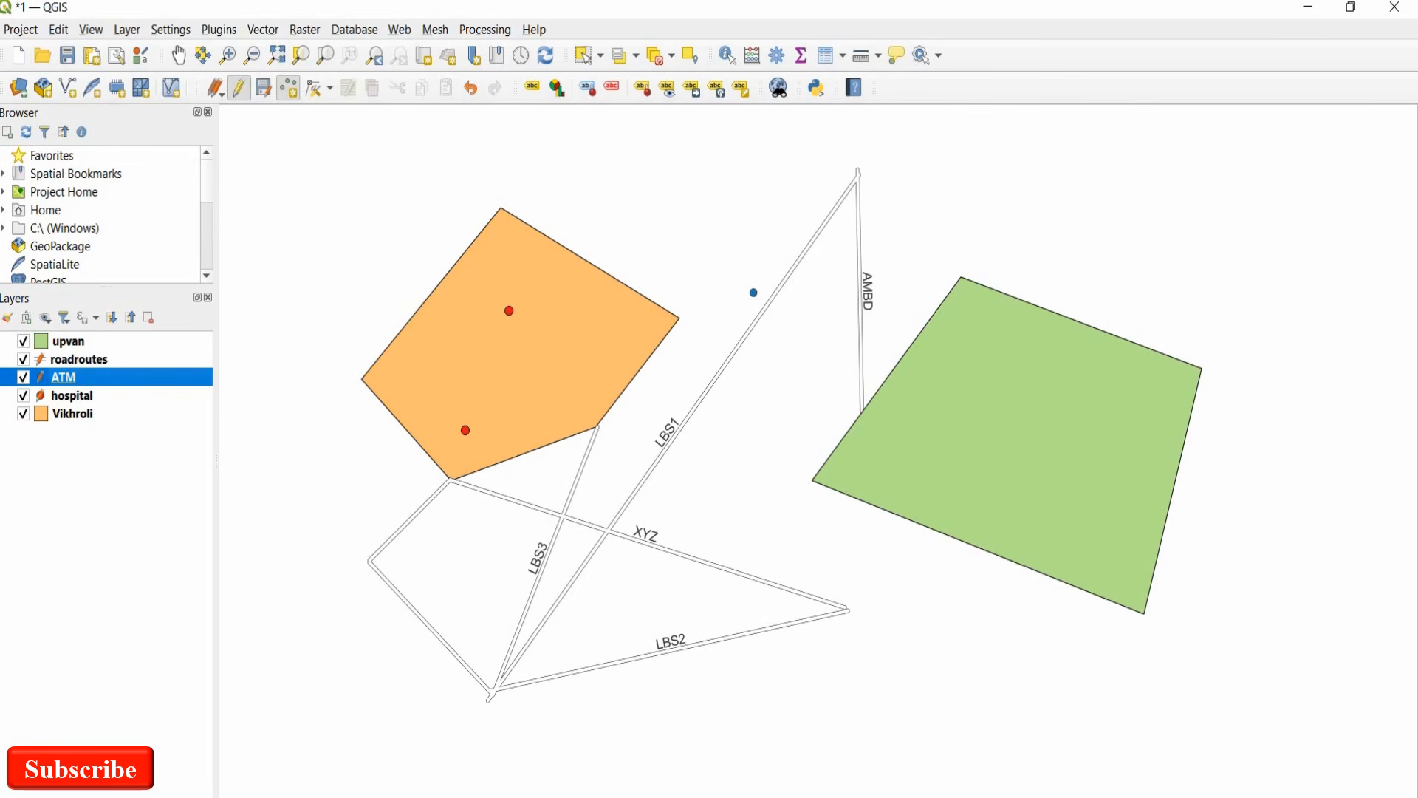
left_click(239, 88)
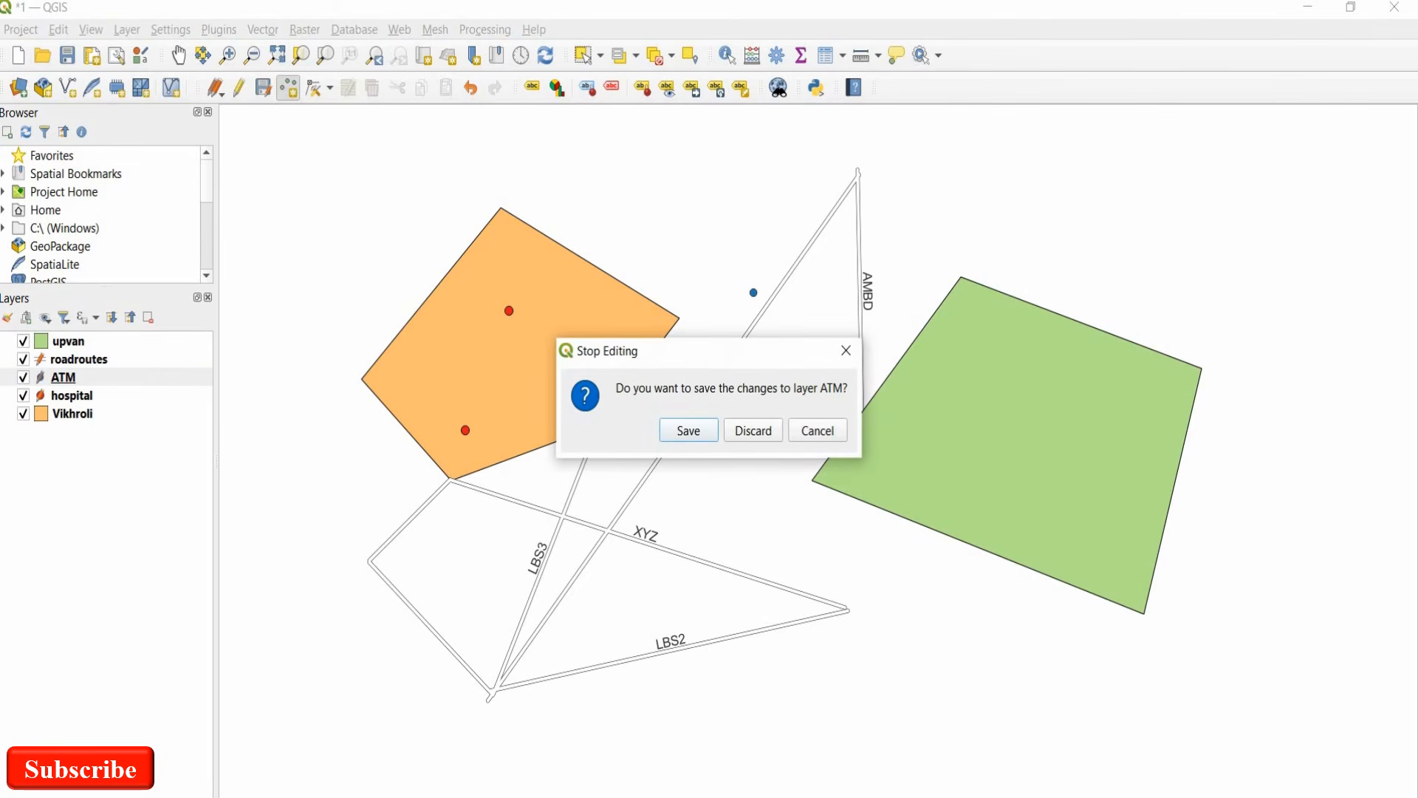
key("Return")
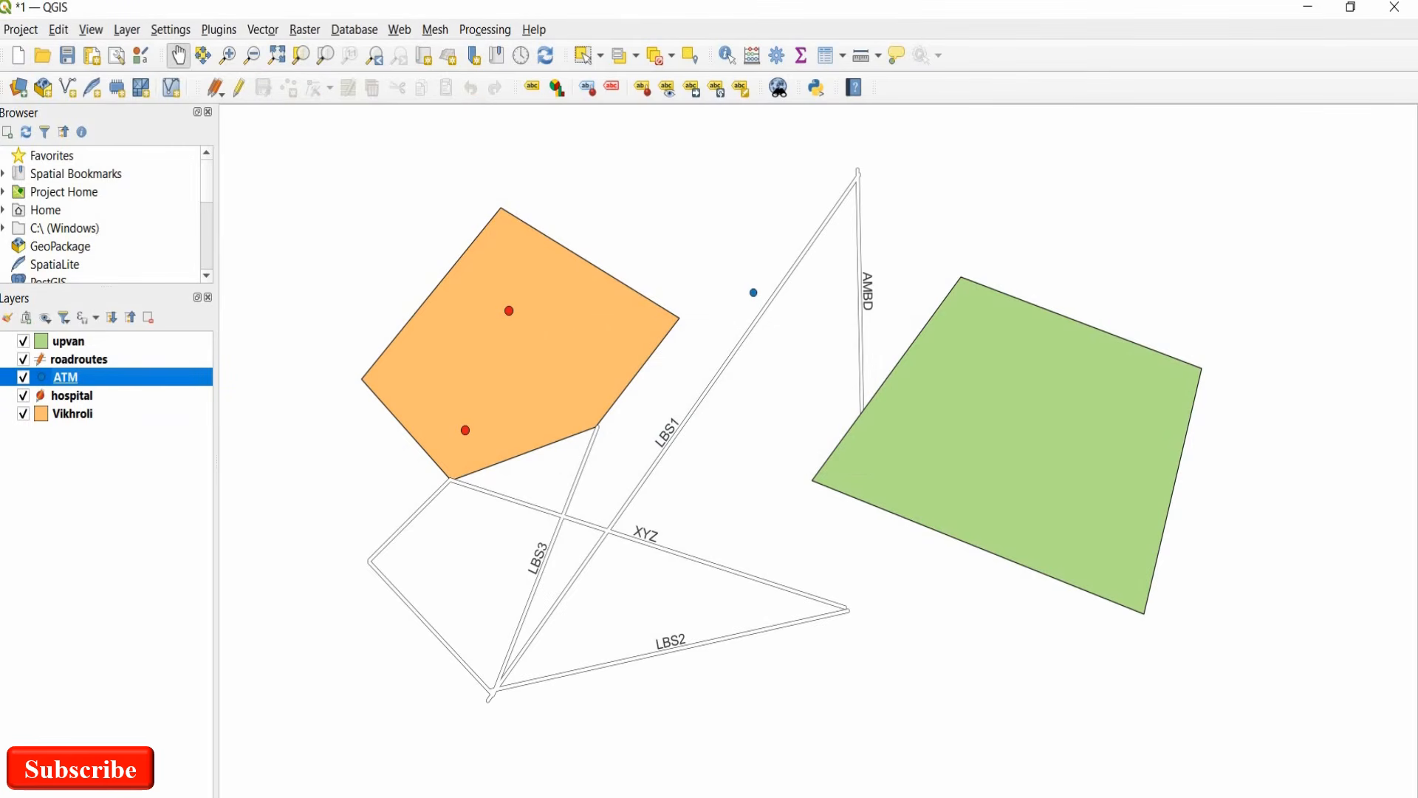
Make the ATM layer editable again and add a point near the lowest road junction with id 2 and the name ICICI.
left_click(239, 88)
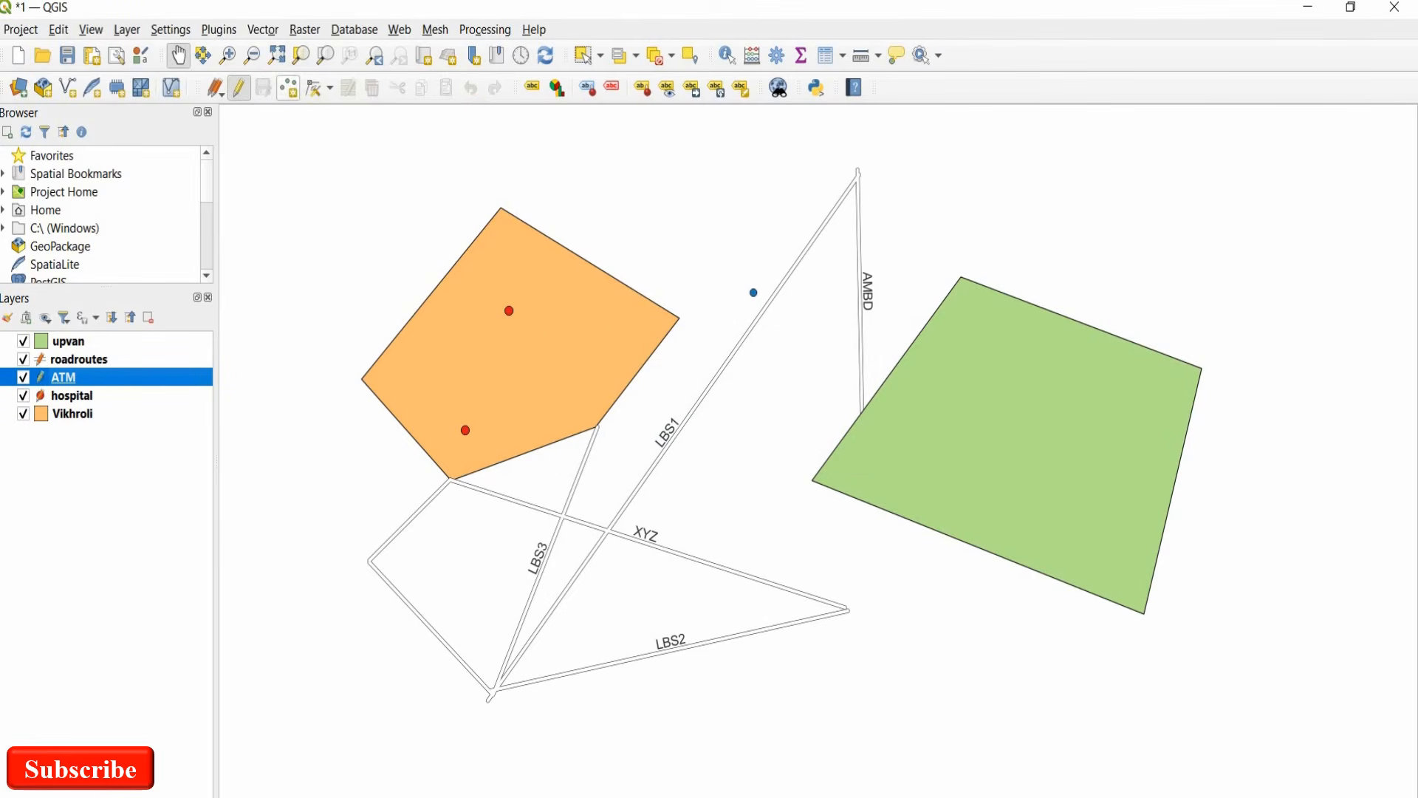
left_click(288, 88)
left_click(747, 473)
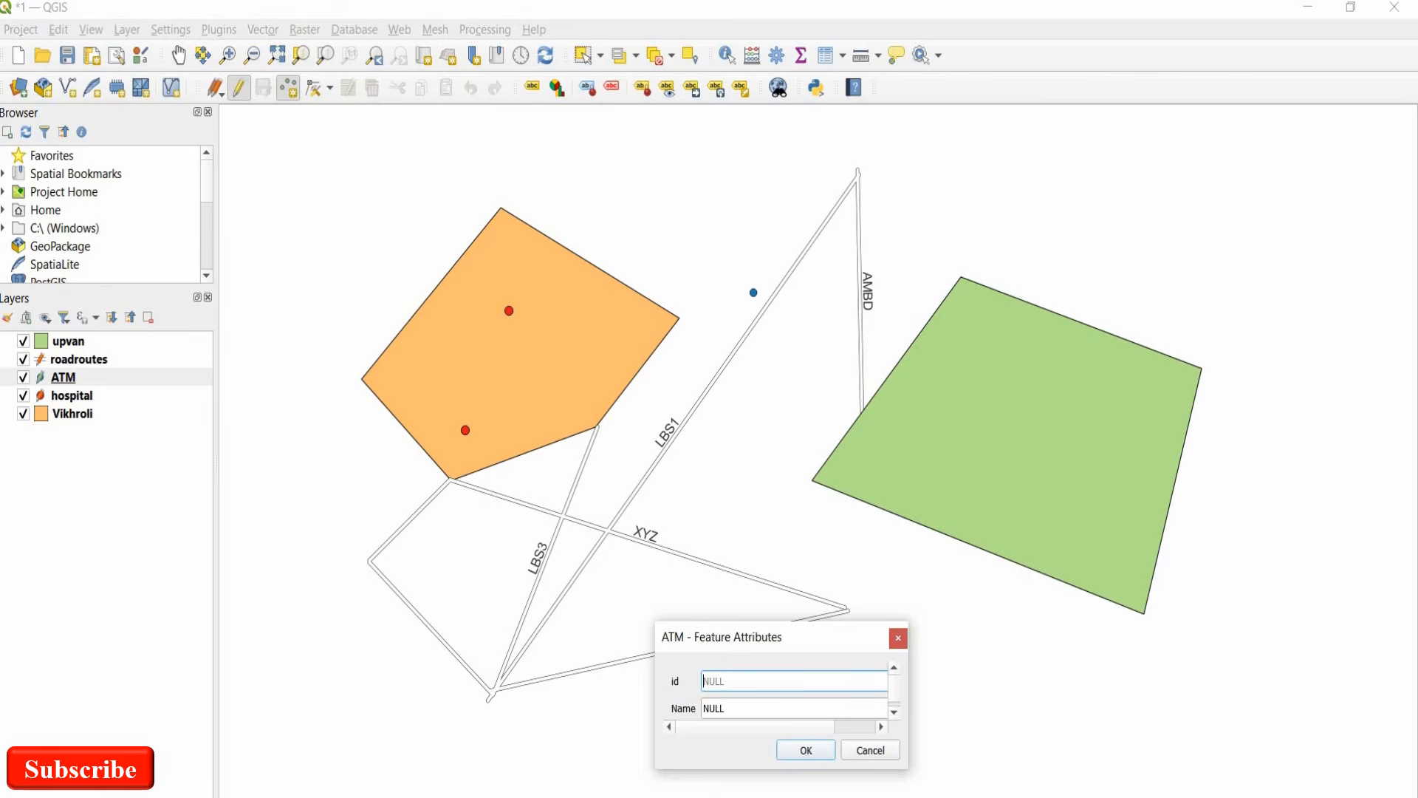
type("2")
key("Tab")
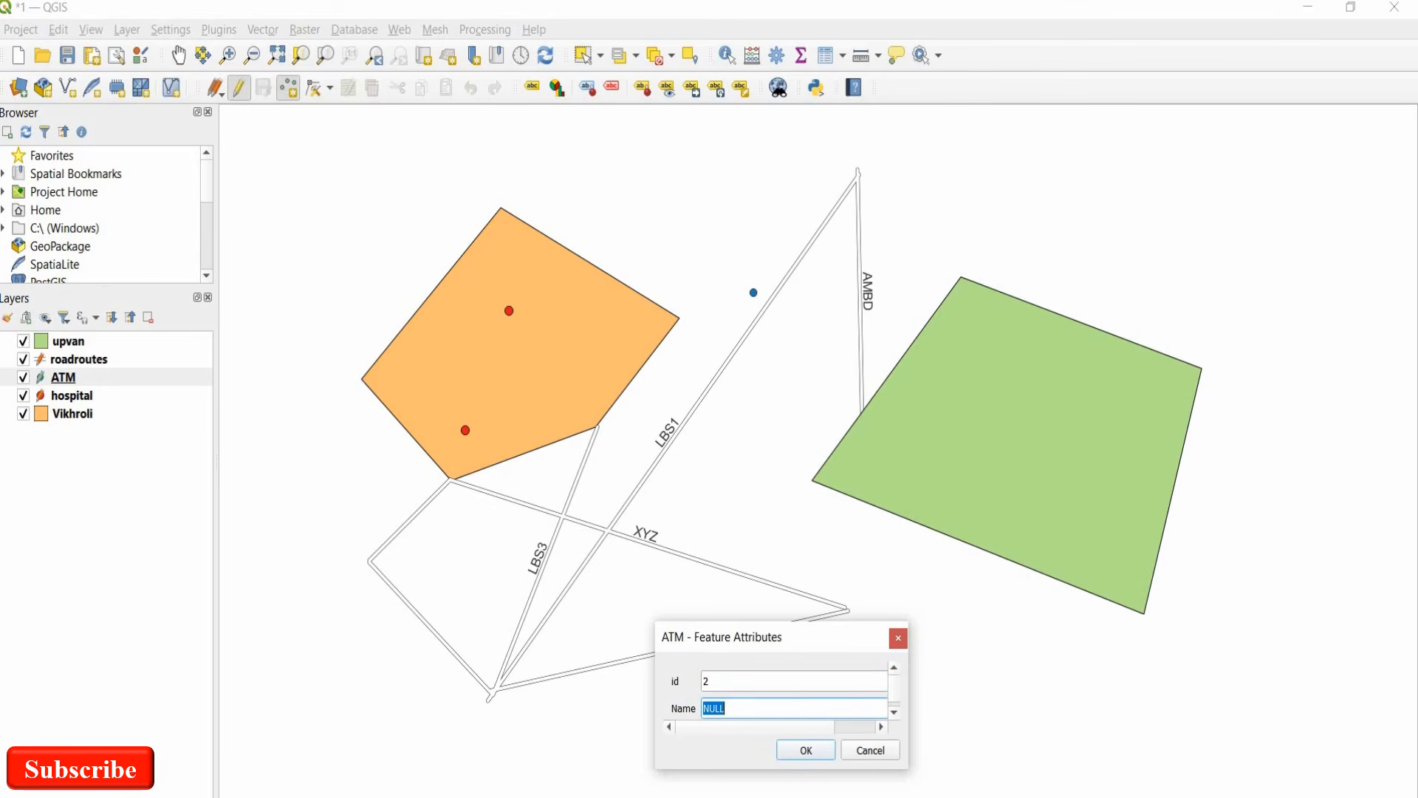
type("ICICI")
key("Return")
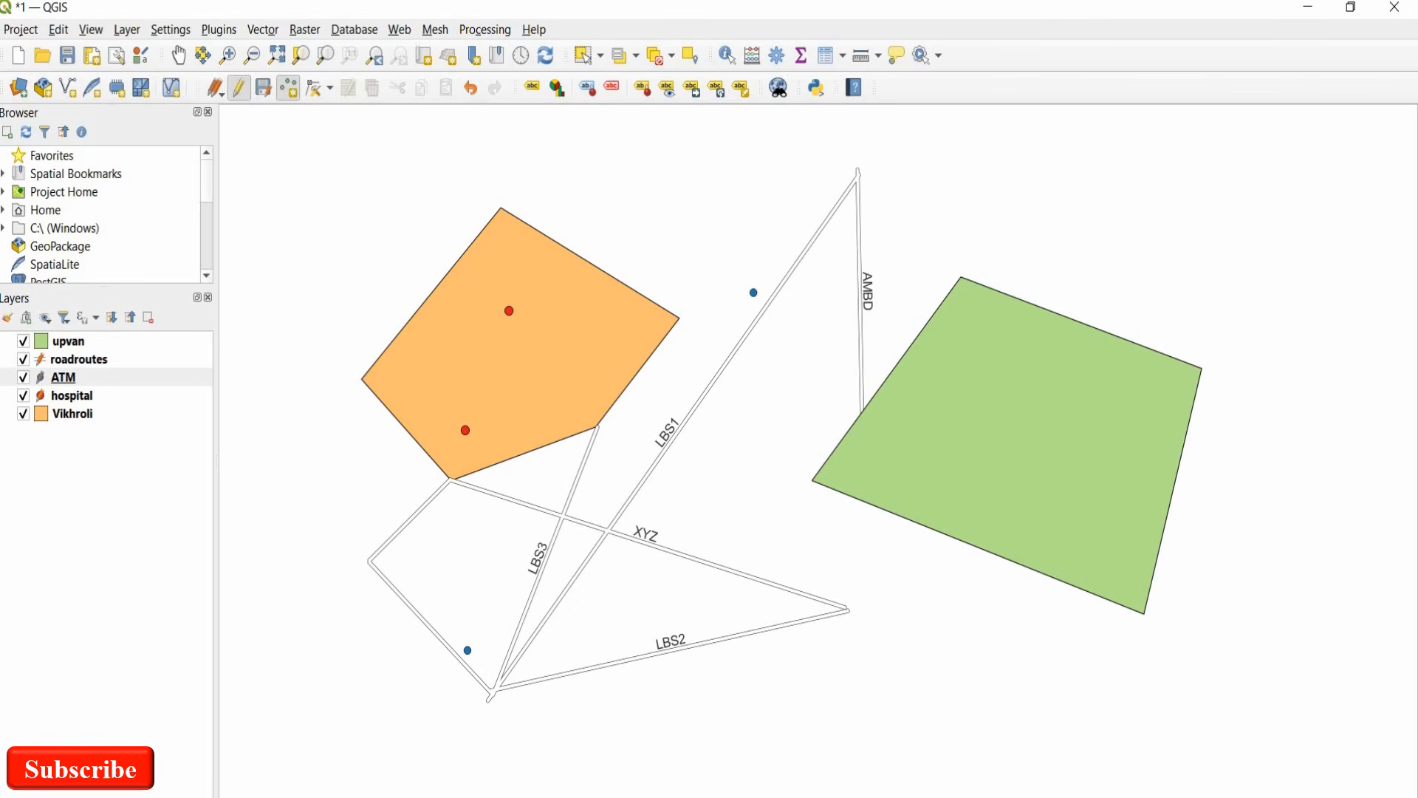
Hide the Vikhroli, hospital, ATM, roadroutes and upvan layers on the map.
left_click(22, 414)
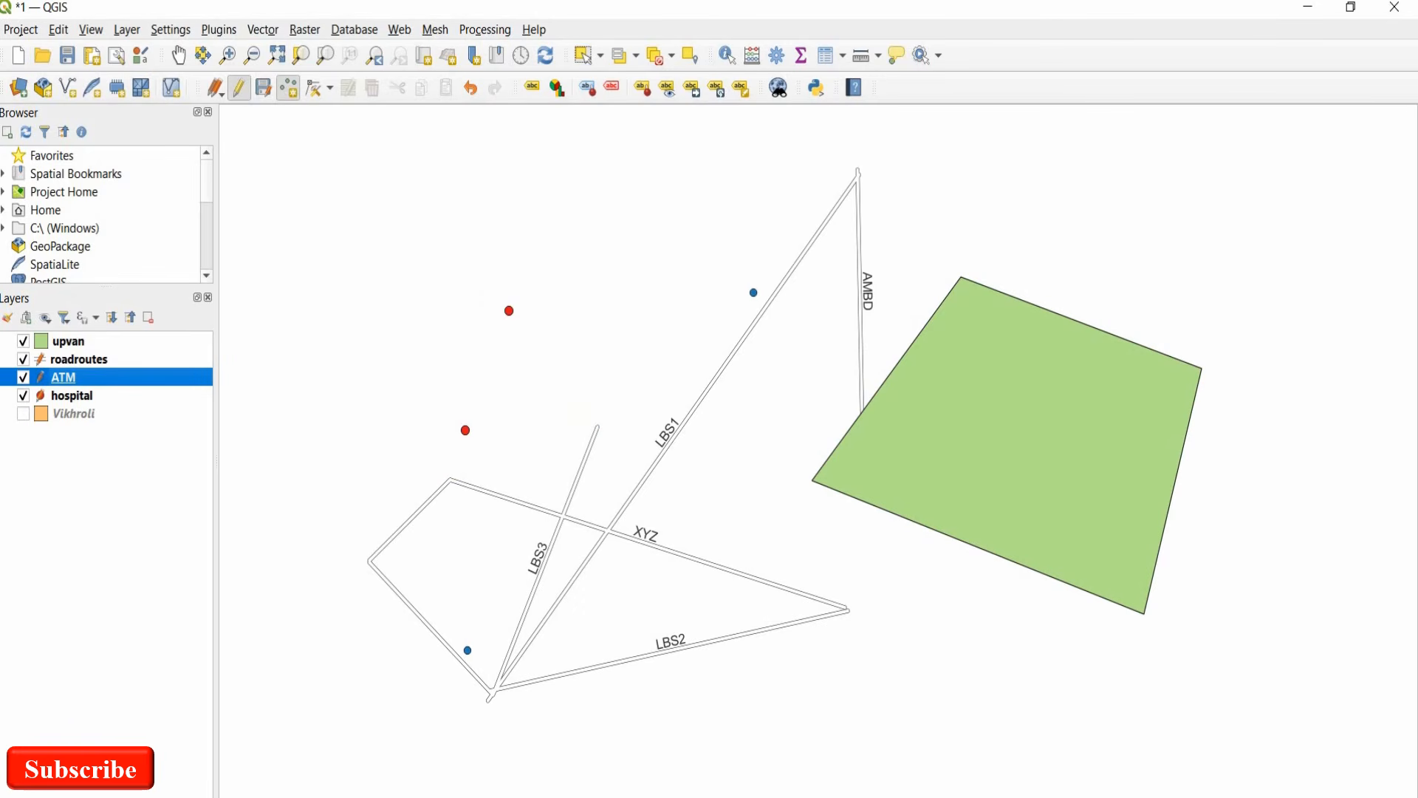
left_click(23, 395)
left_click(23, 376)
left_click(23, 359)
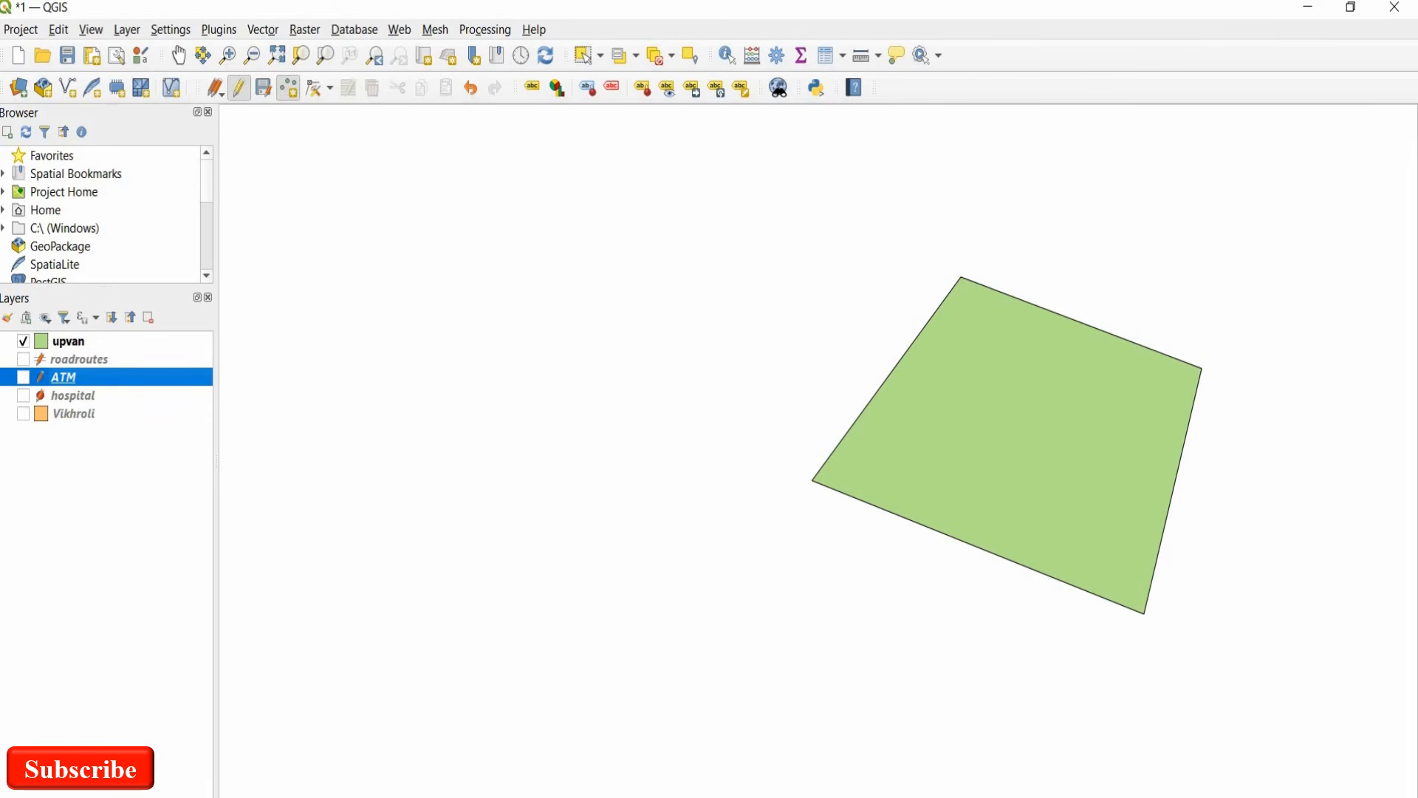
left_click(23, 341)
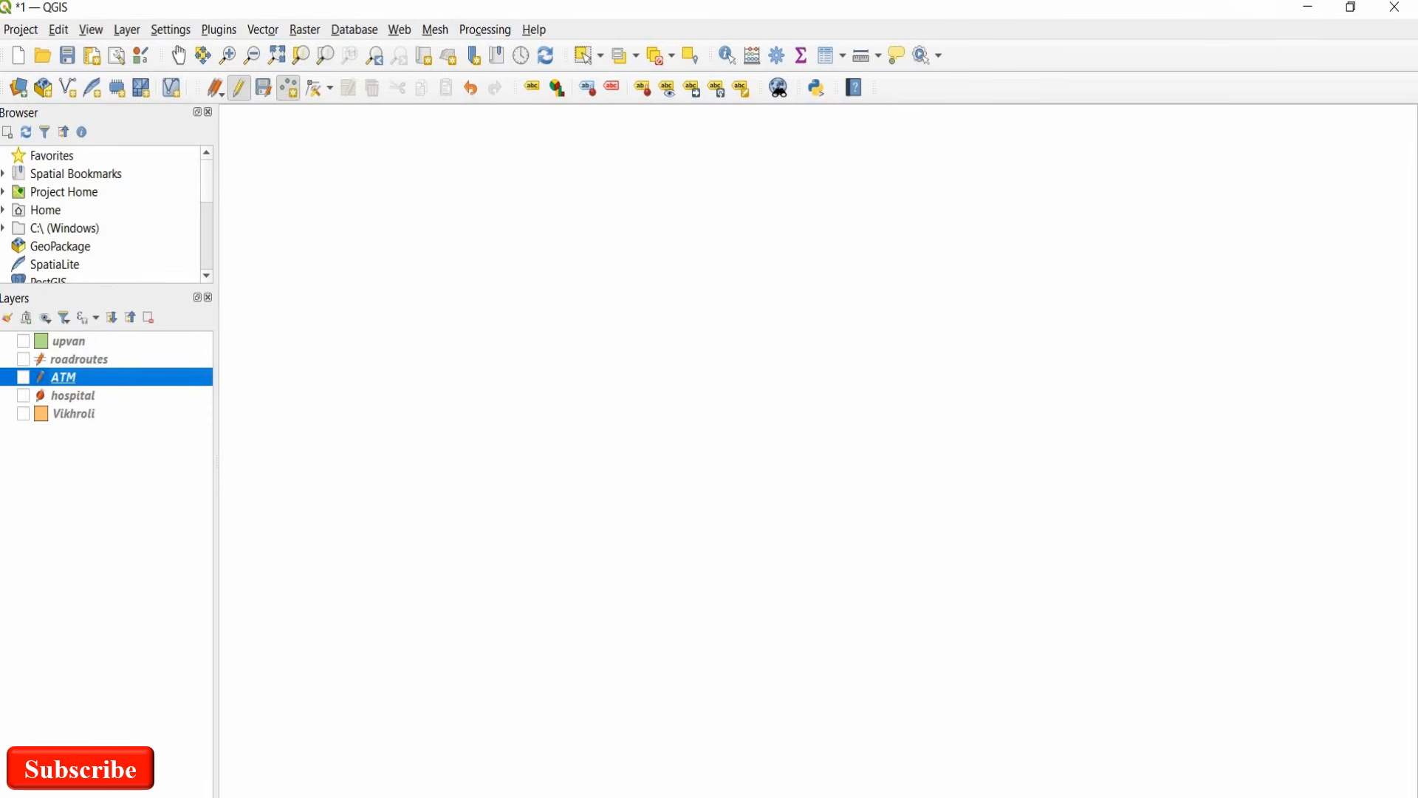
Show the upvan, Vikhroli, hospital, ATM and roadroutes layers on the map again.
left_click(23, 340)
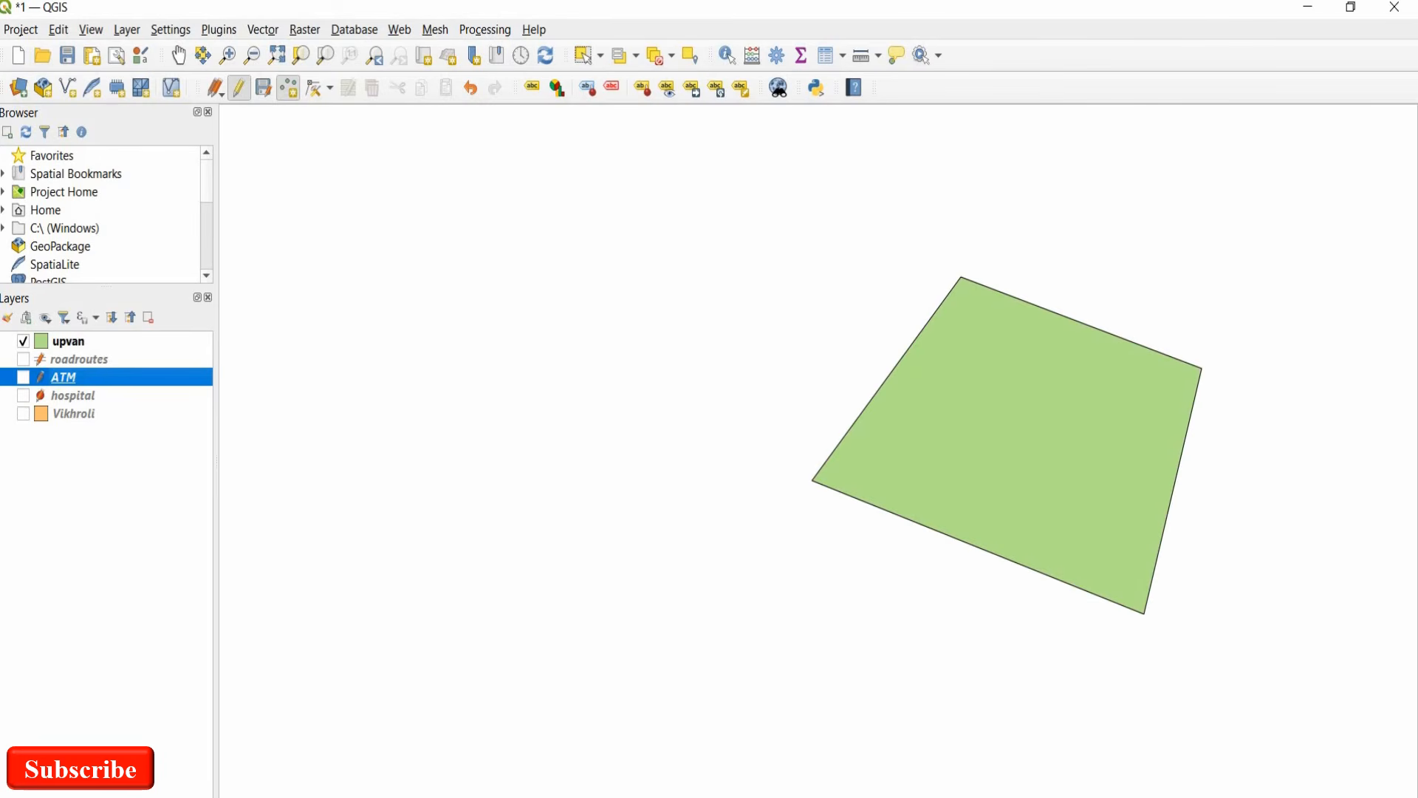
left_click(23, 414)
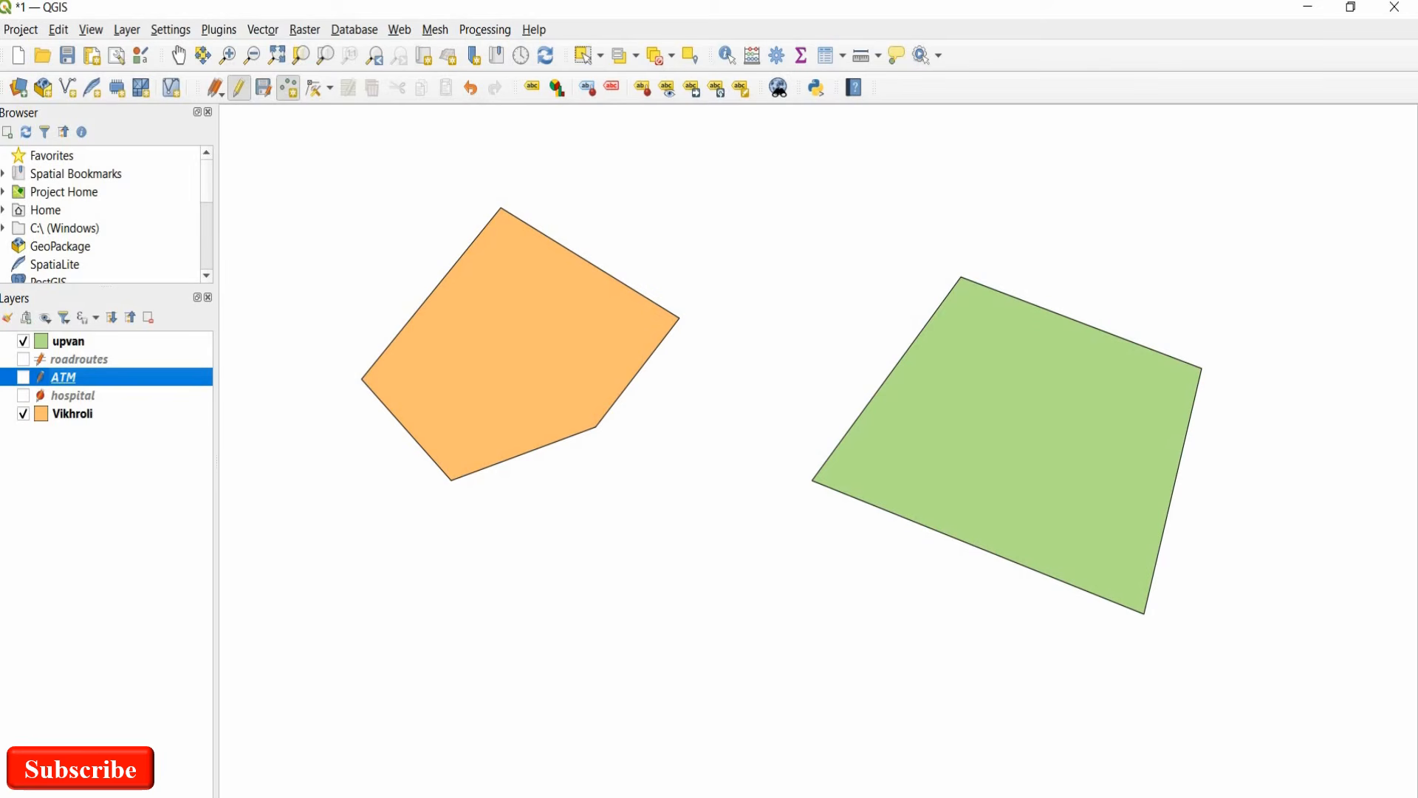
left_click(23, 395)
left_click(22, 377)
left_click(23, 359)
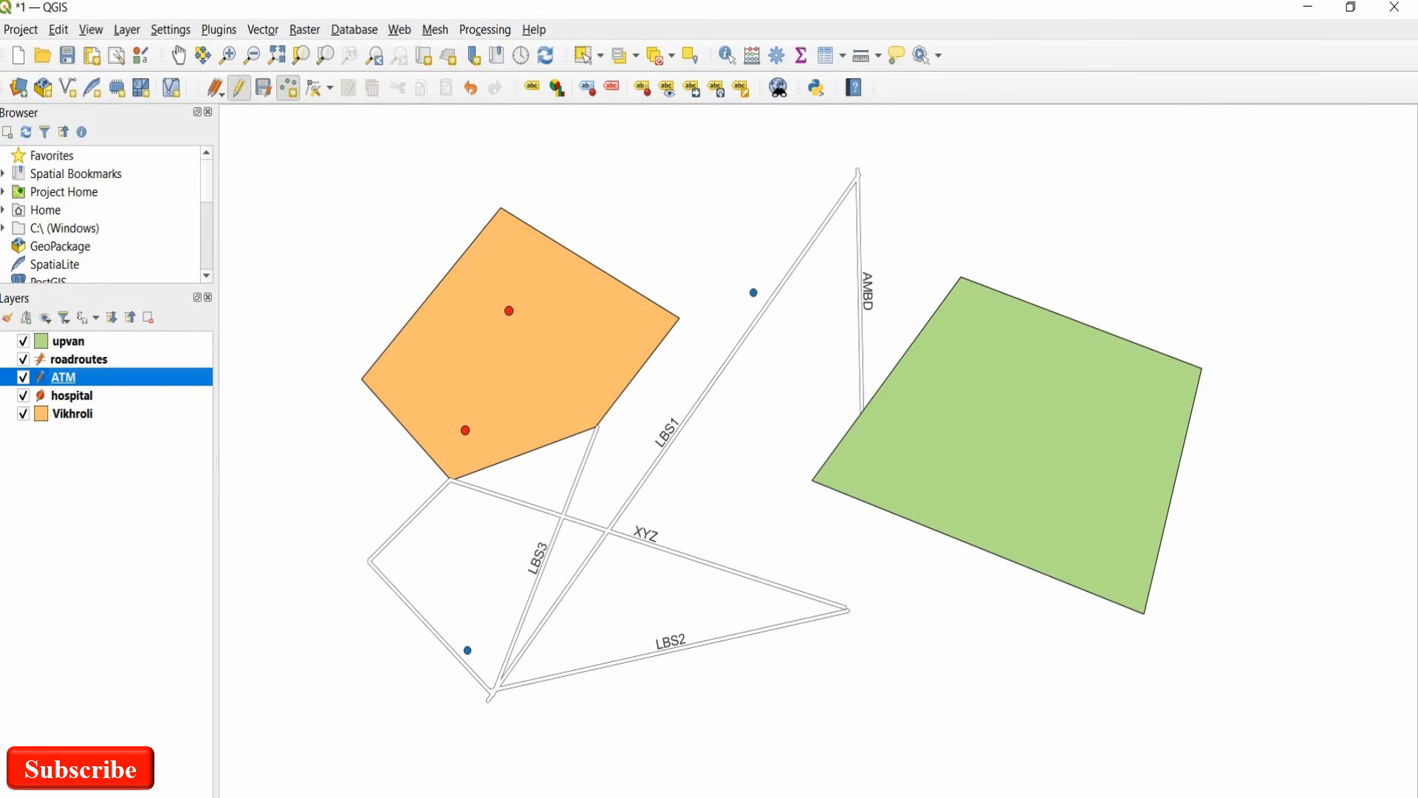